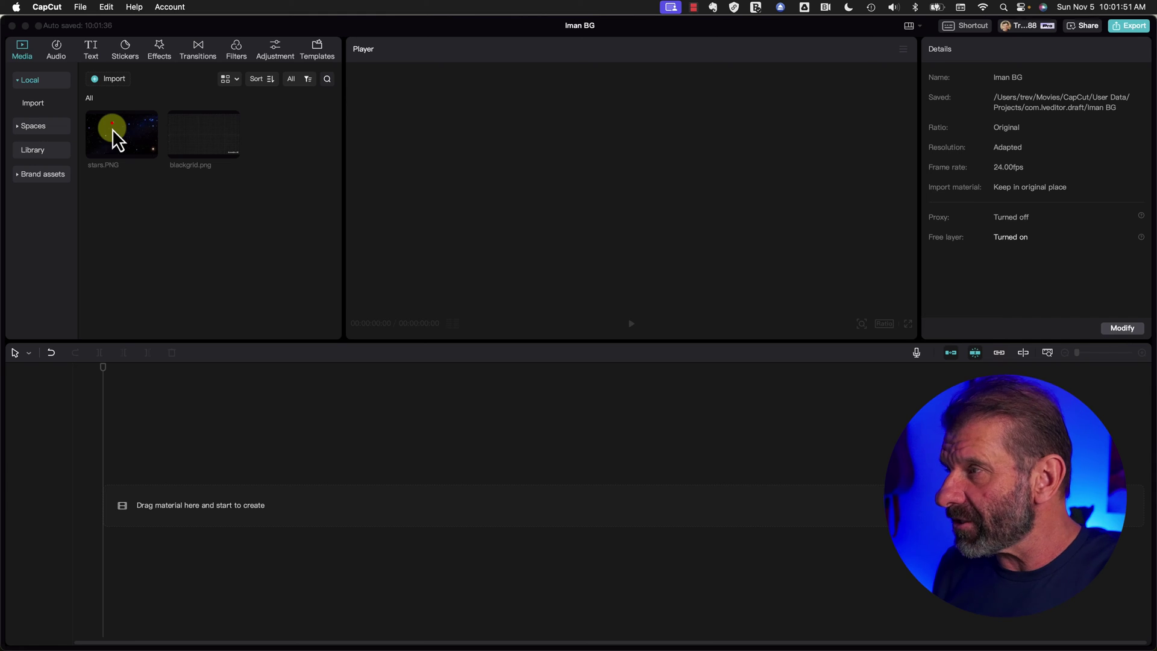
Place stars.PNG on the timeline and bring up the Effects library.
{"action": "left_click_drag", "start_coordinate": [112, 129], "coordinate": [118, 509]}
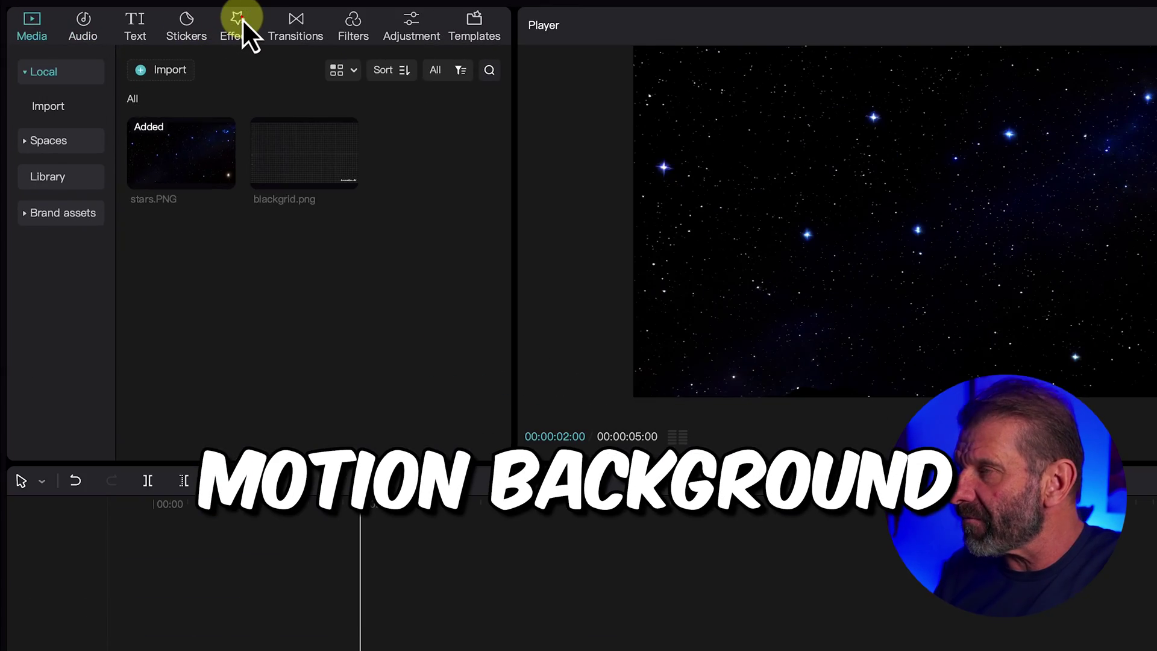
{"action": "left_click", "coordinate": [160, 45]}
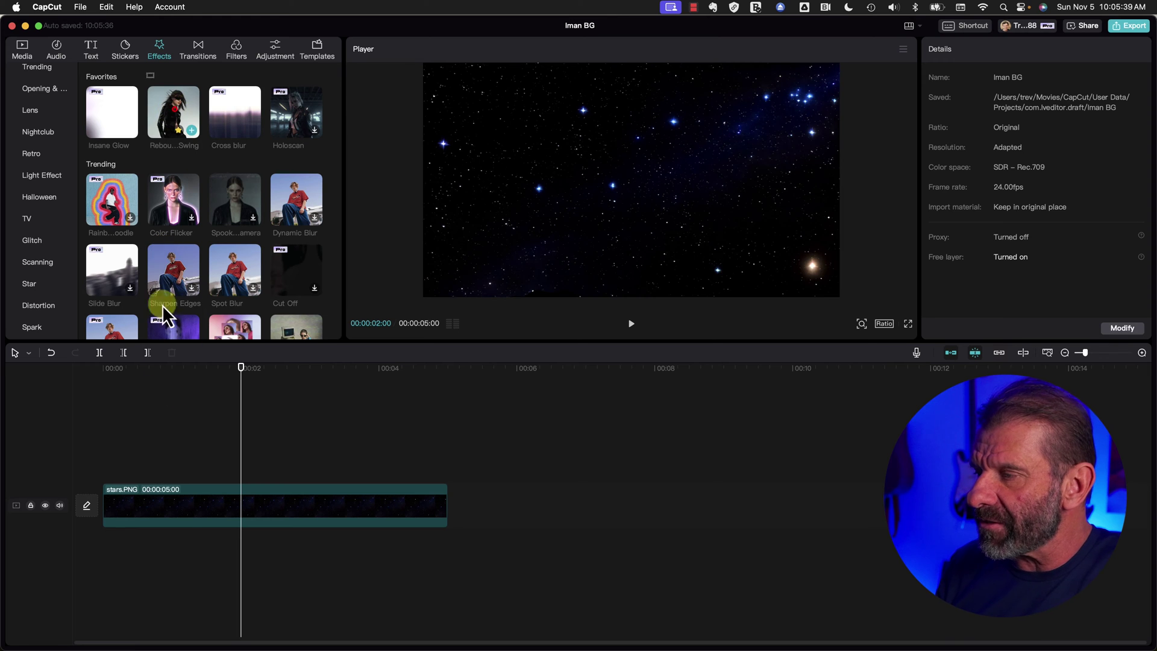
Apply Rebound Swing to the stars clip and tone it down to Size 15, Speed 7.
{"action": "left_click_drag", "start_coordinate": [162, 305], "coordinate": [168, 500]}
{"action": "left_click_drag", "start_coordinate": [222, 367], "coordinate": [94, 363]}
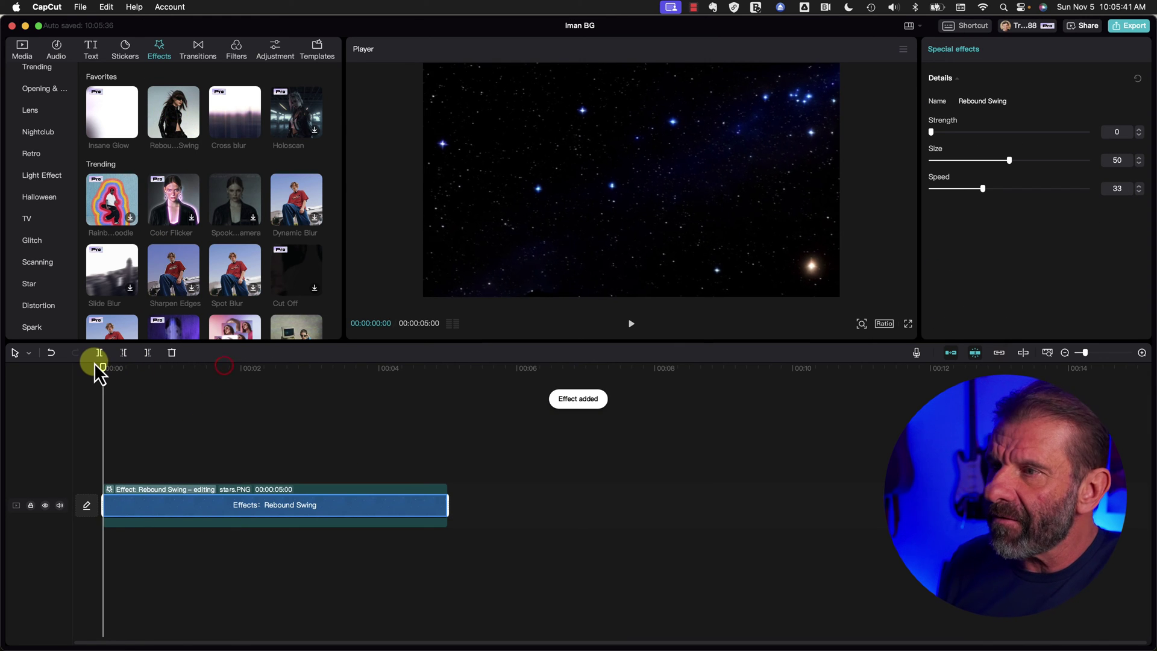
{"action": "key", "text": "space"}
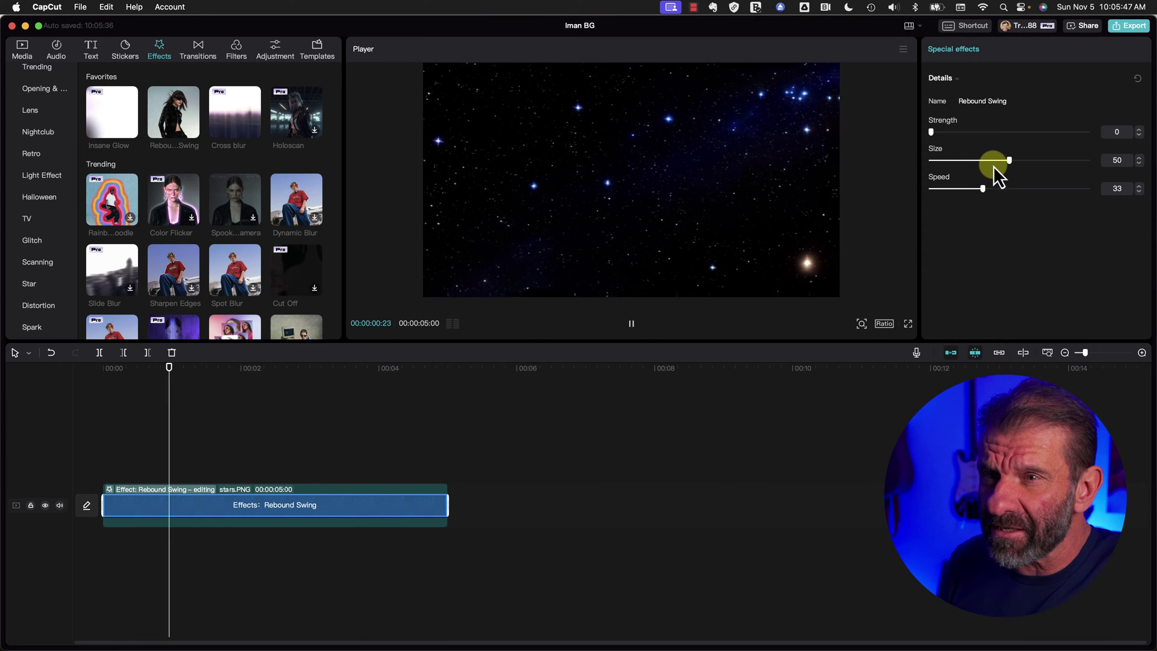
{"action": "left_click_drag", "start_coordinate": [998, 160], "coordinate": [942, 190]}
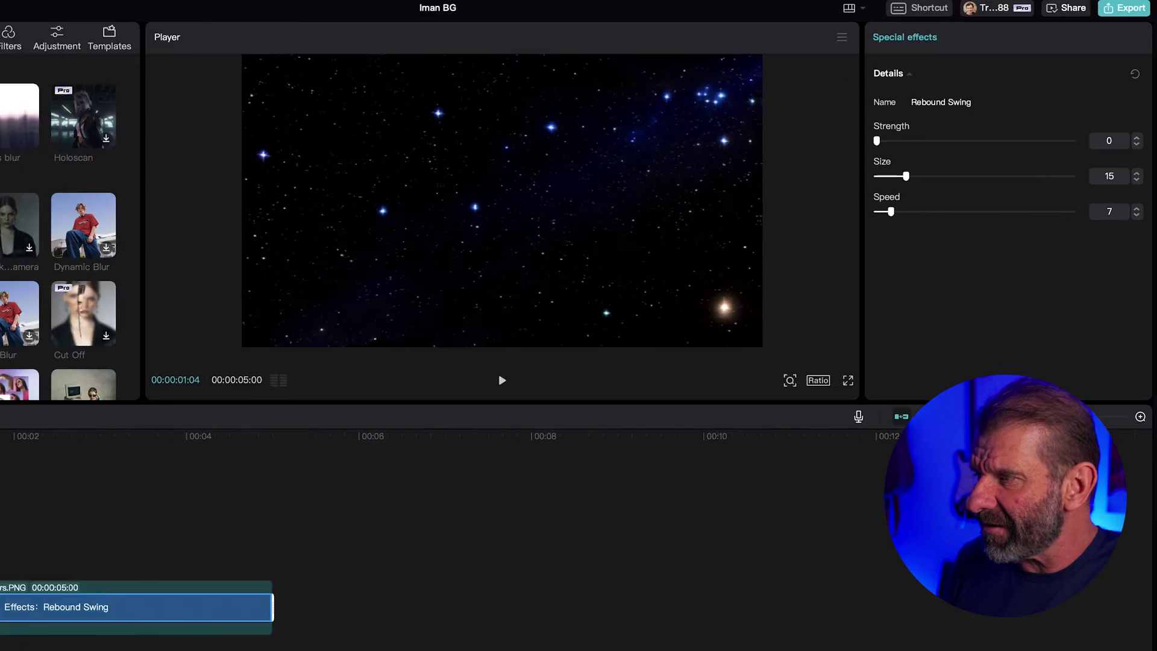
{"action": "key", "text": "space"}
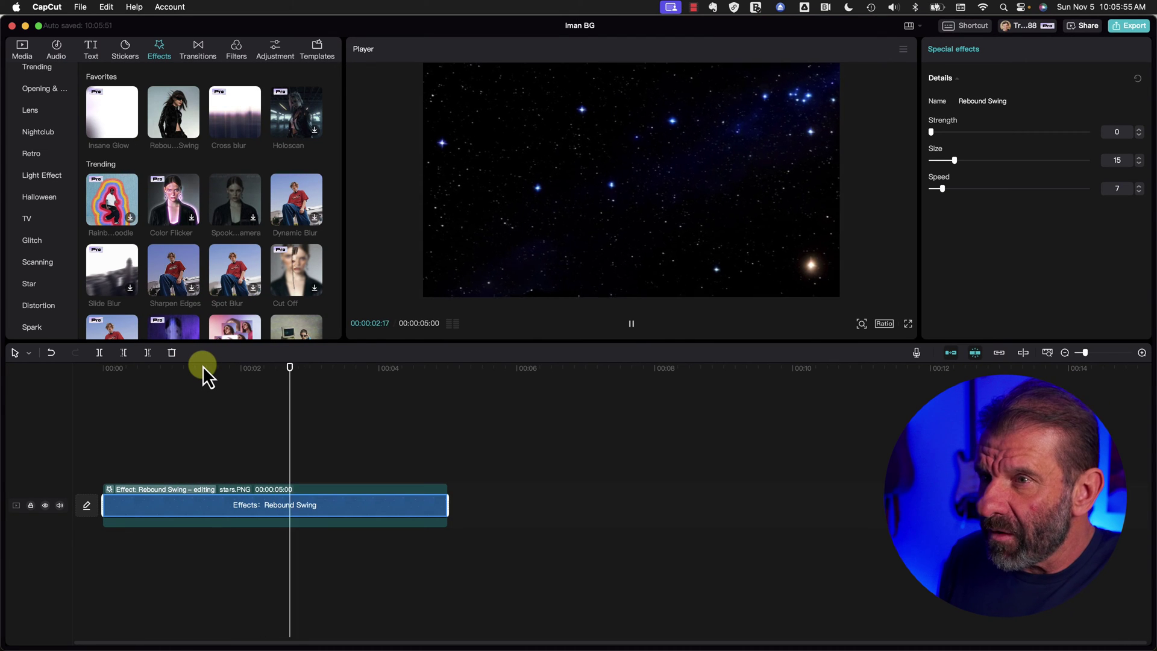
{"action": "key", "text": "space"}
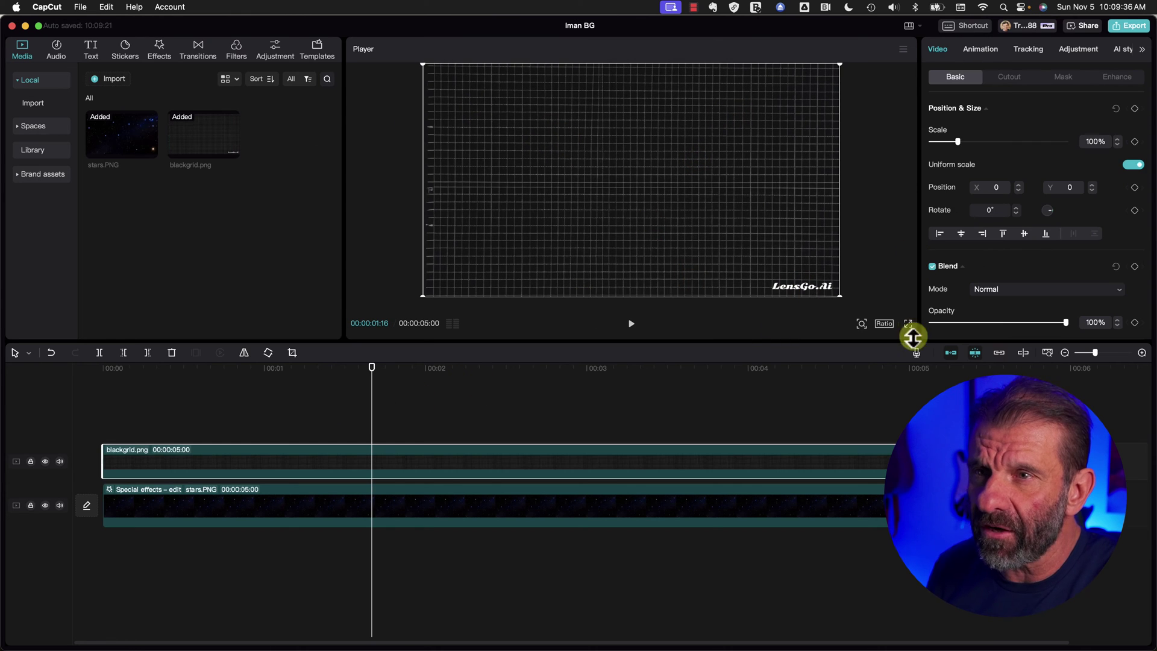
Scale the blackgrid overlay up to 120%.
{"action": "left_click_drag", "start_coordinate": [967, 141], "coordinate": [961, 142]}
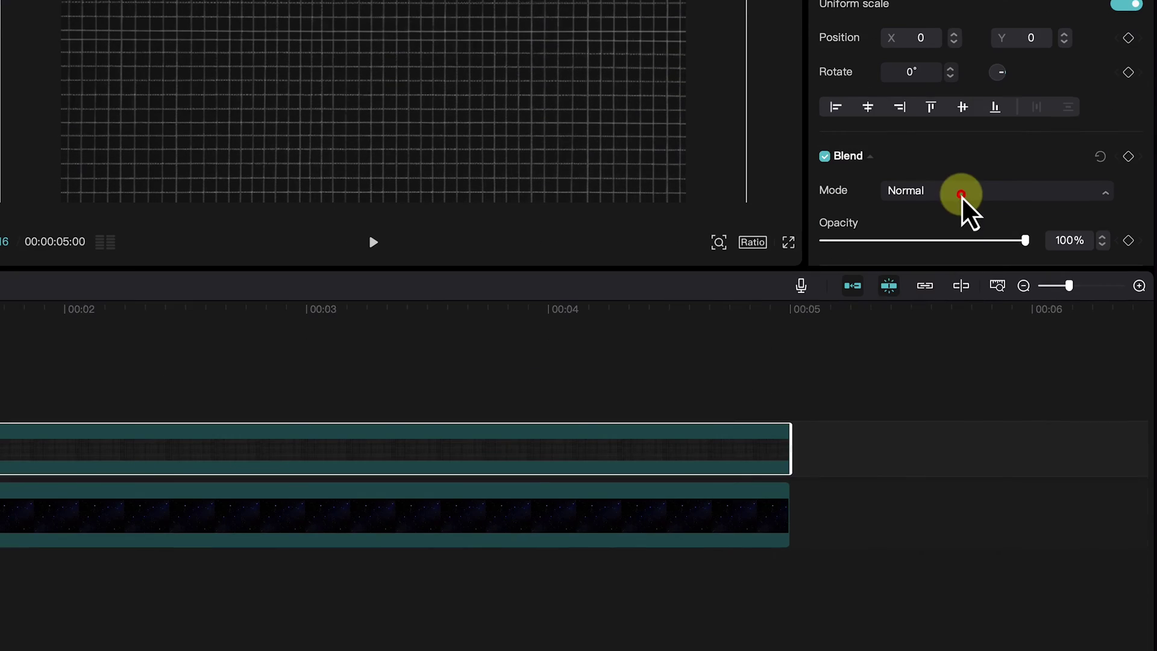
Blend the grid overlay in Screen mode at 33% opacity and preview the result.
{"action": "left_click", "coordinate": [963, 194]}
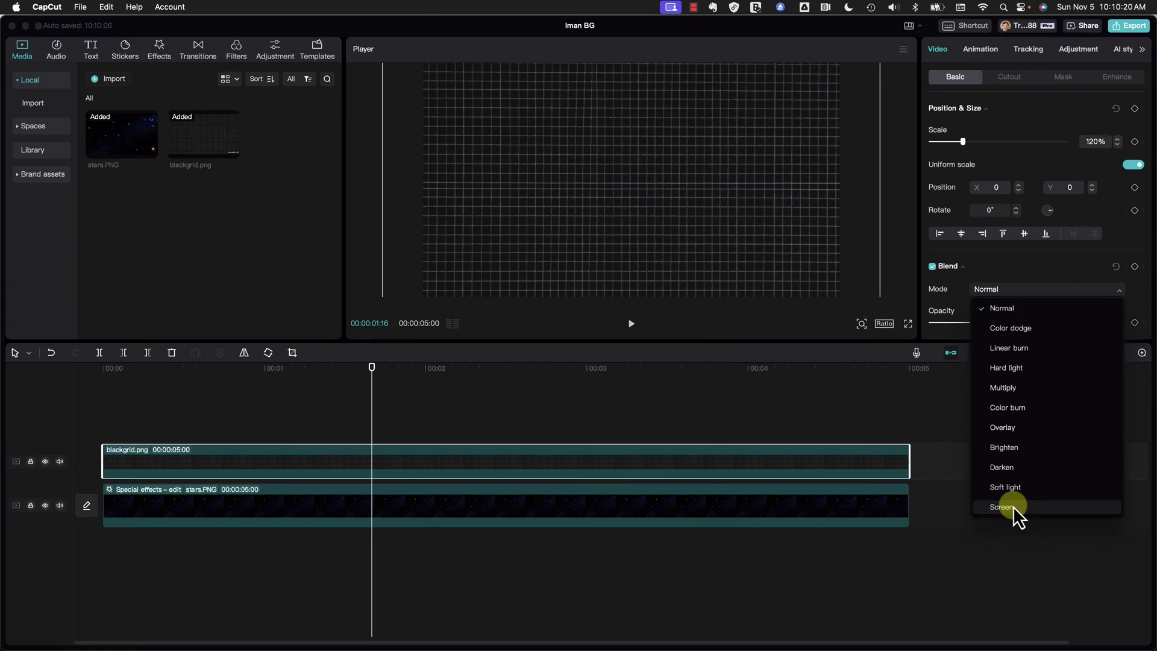
{"action": "left_click", "coordinate": [946, 518]}
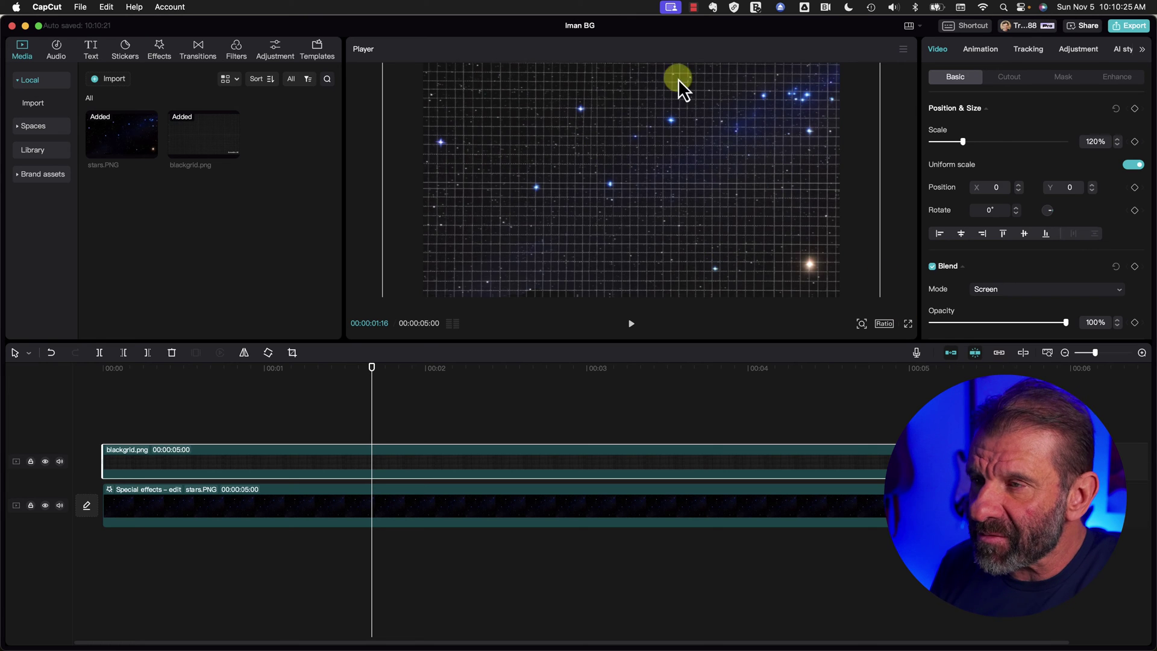
{"action": "left_click_drag", "start_coordinate": [1068, 326], "coordinate": [973, 320]}
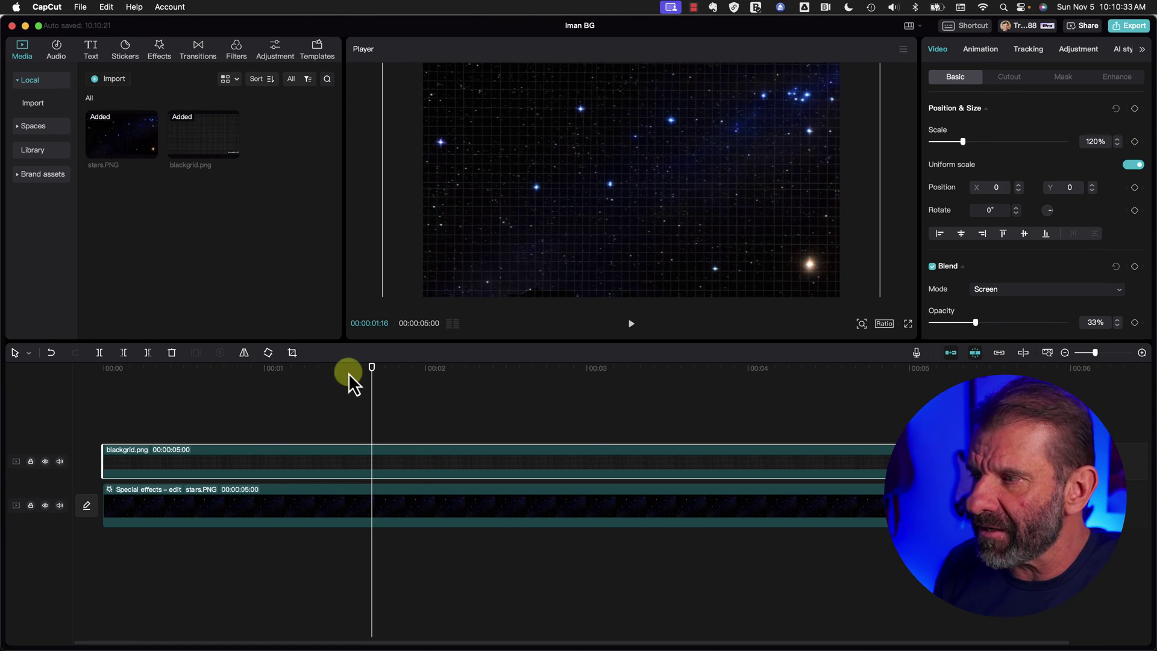
{"action": "key", "text": "space"}
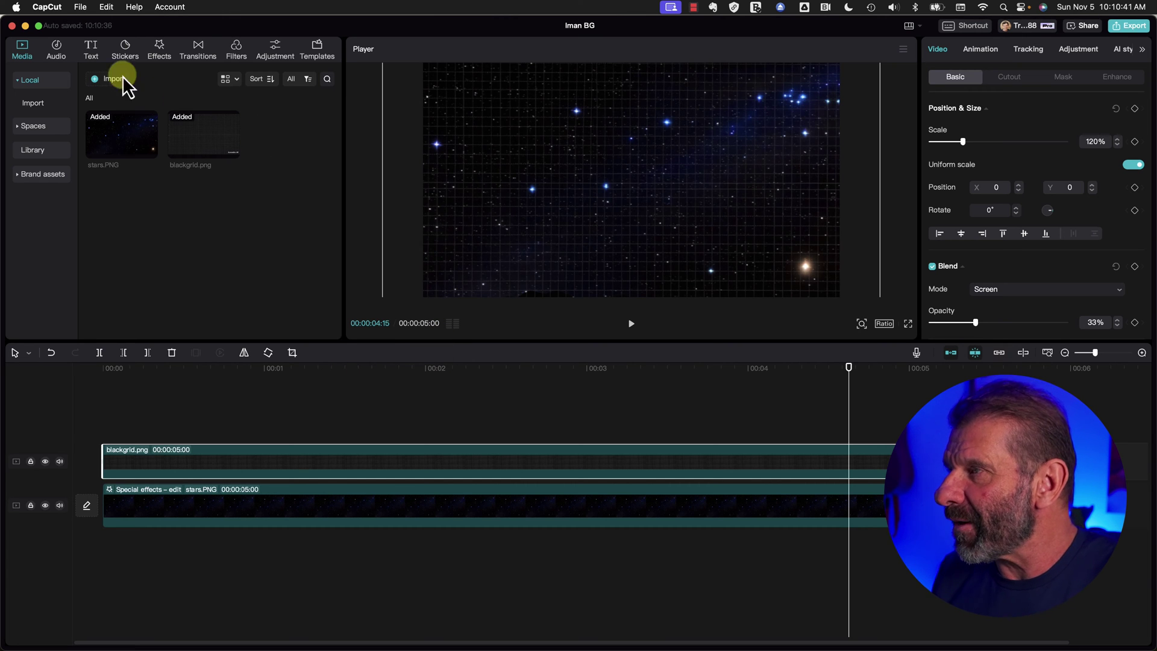
Add Rebound Swing from Favorites to the grid clip and check the stars clip's effect settings.
{"action": "left_click", "coordinate": [158, 44]}
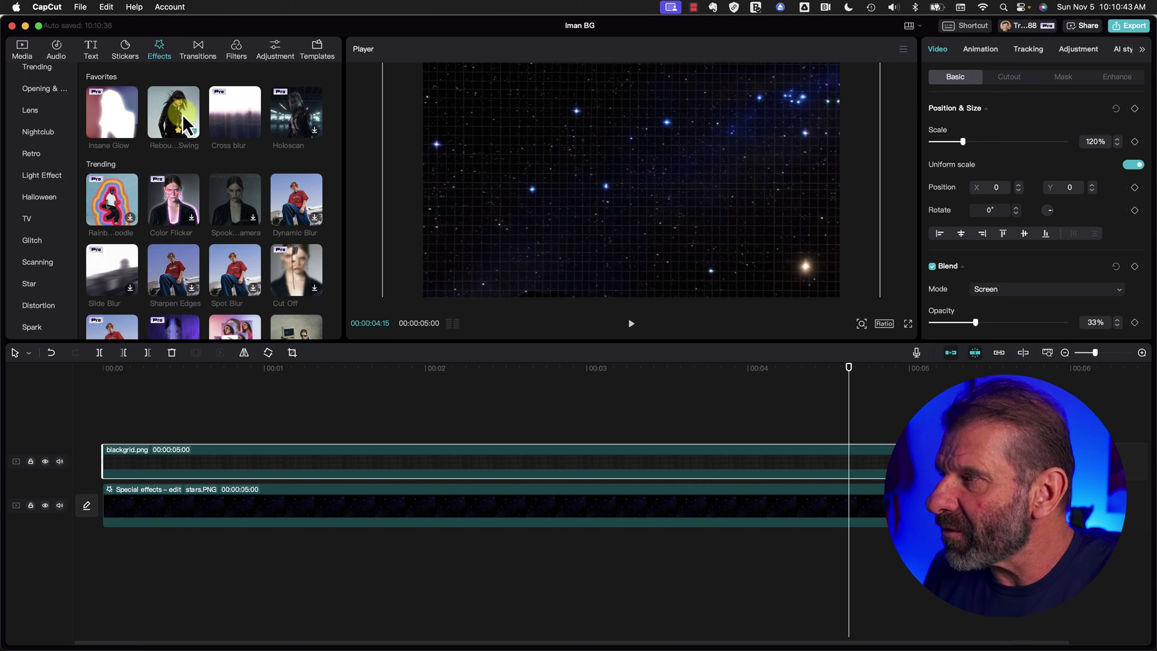
{"action": "left_click_drag", "start_coordinate": [182, 114], "coordinate": [249, 457]}
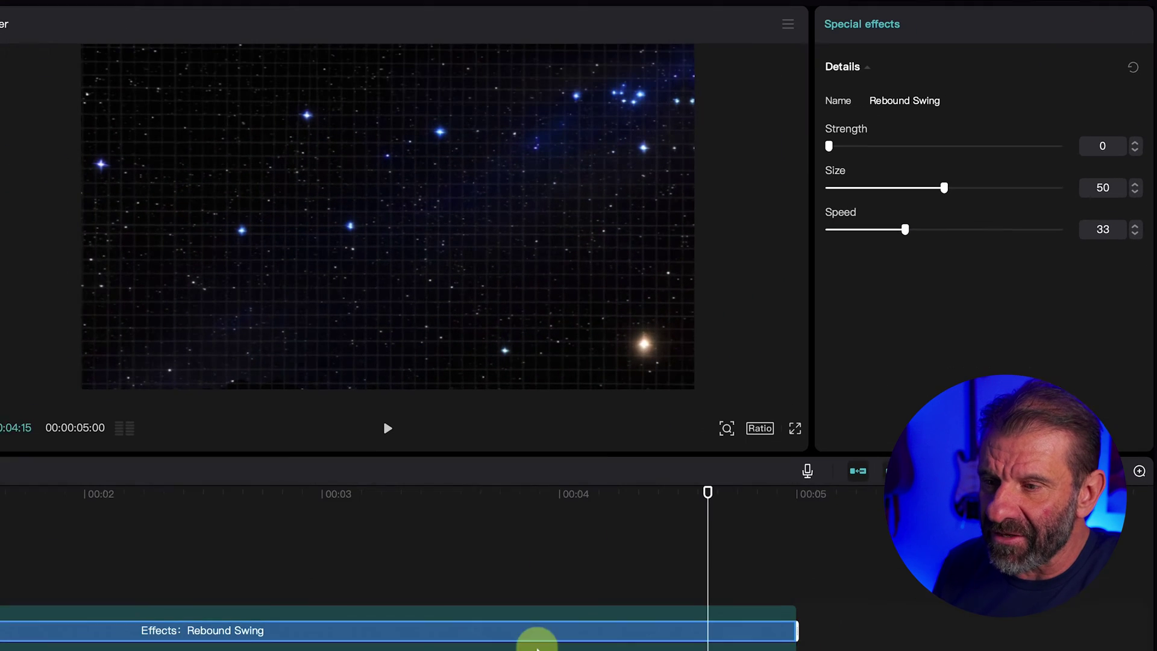
{"action": "left_click", "coordinate": [731, 507]}
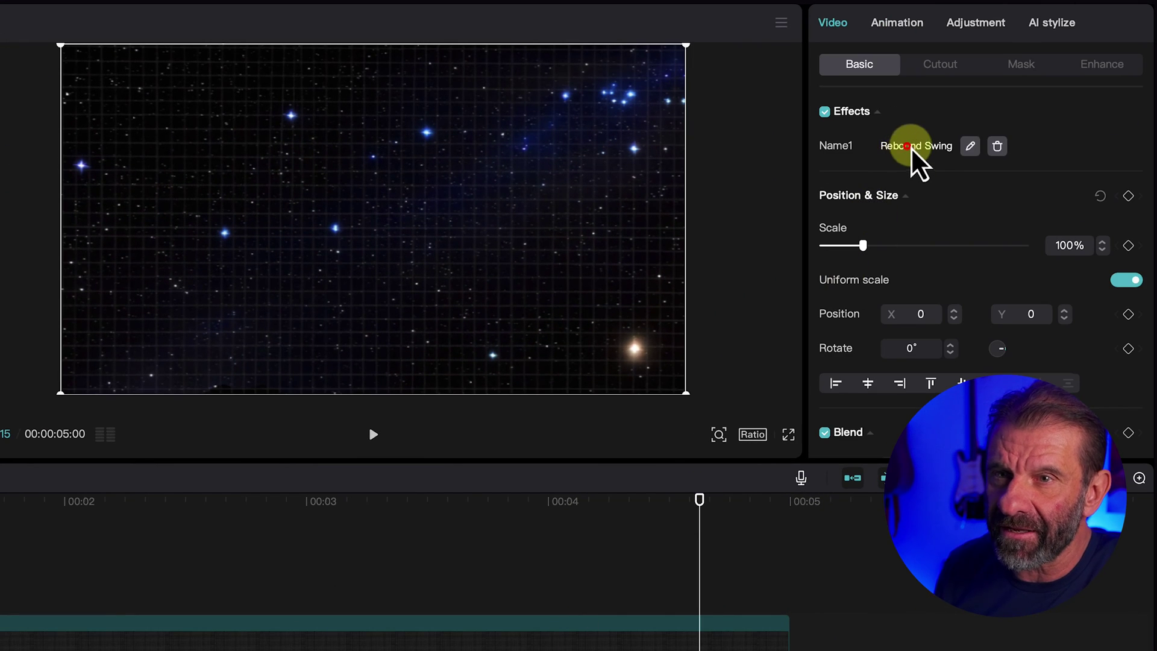
{"action": "left_click", "coordinate": [972, 144]}
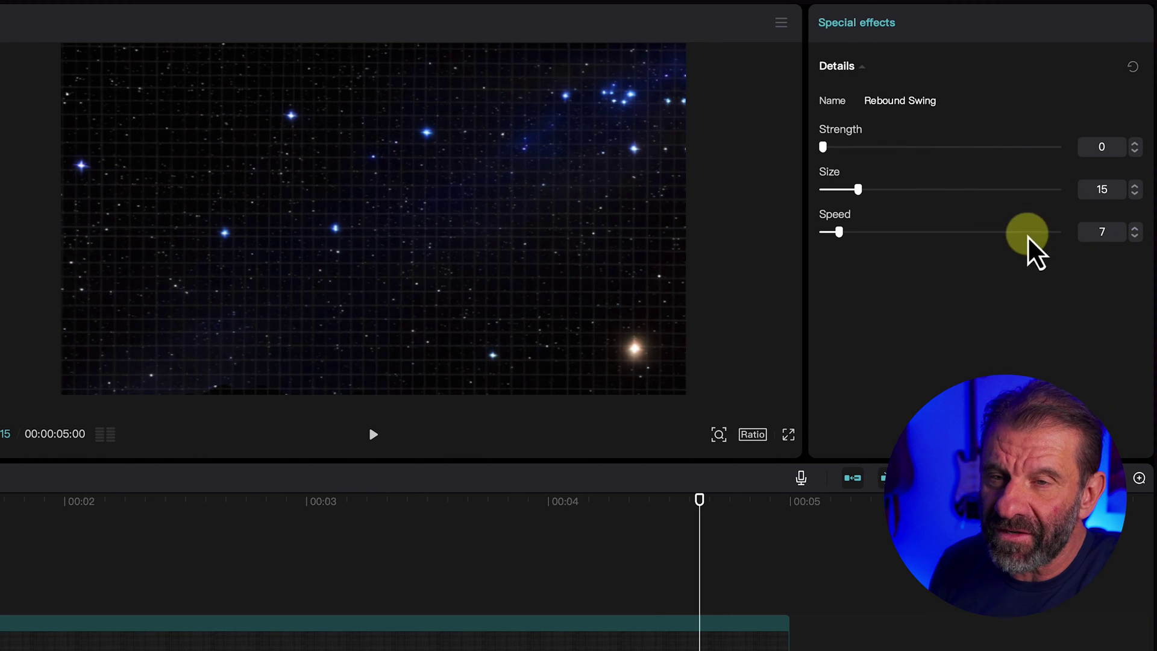
Set the grid clip's Rebound Swing to Size 10 and Speed 1, previewing the motion.
{"action": "left_click", "coordinate": [533, 640]}
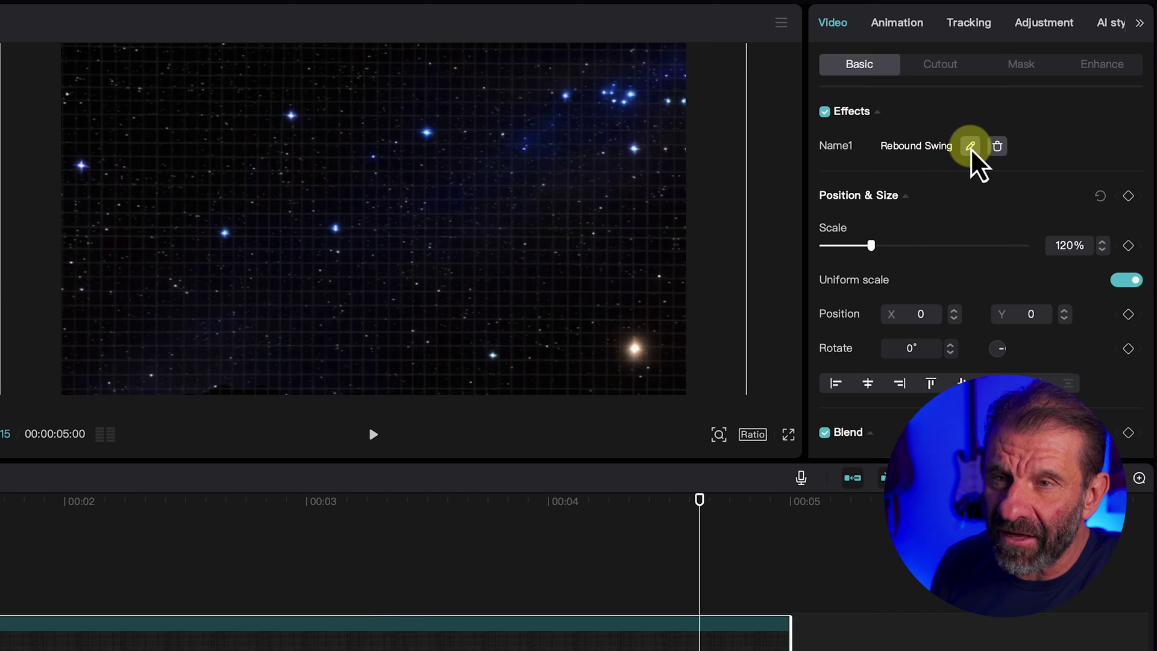
{"action": "left_click", "coordinate": [970, 146]}
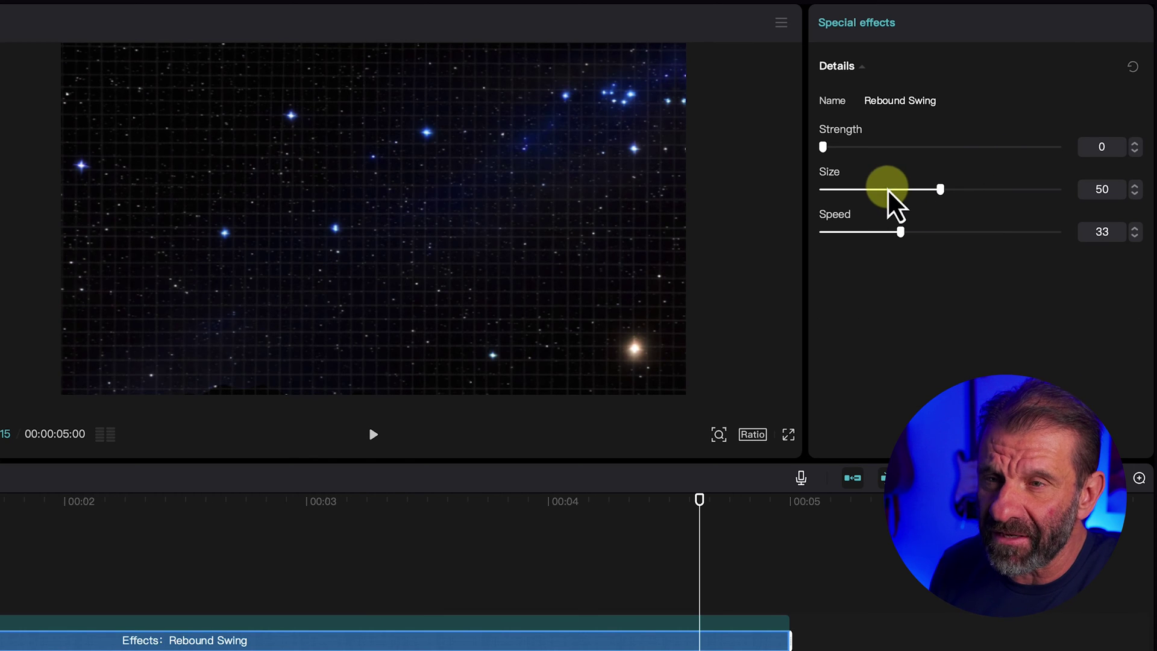
{"action": "left_click_drag", "start_coordinate": [886, 189], "coordinate": [843, 189]}
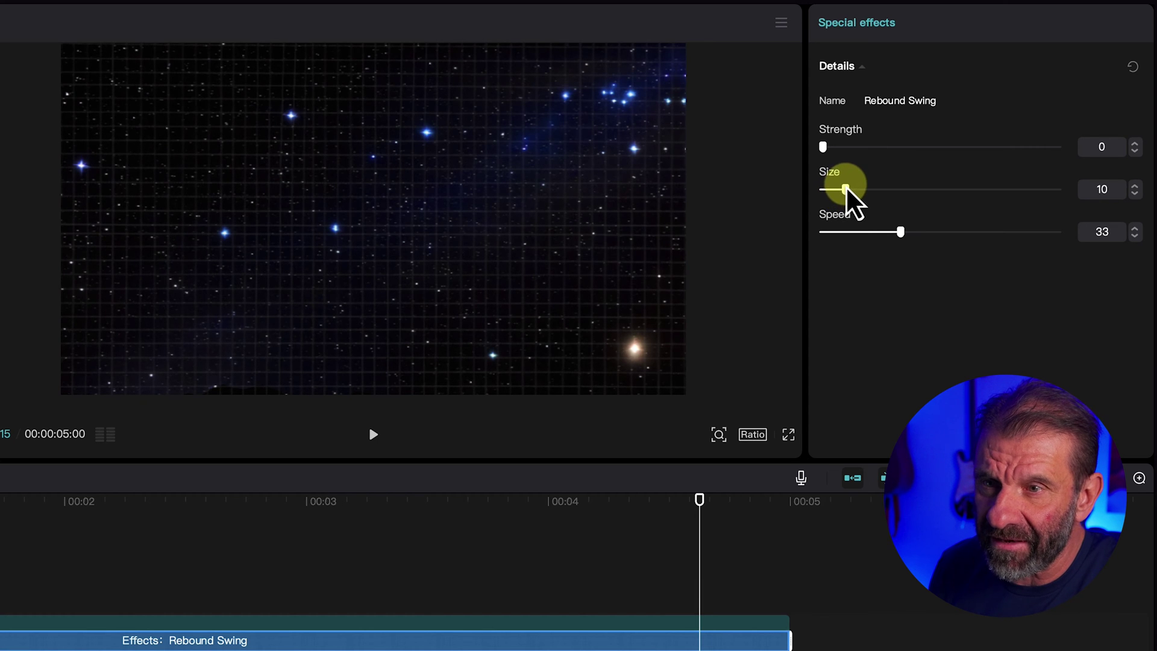
{"action": "left_click", "coordinate": [832, 231]}
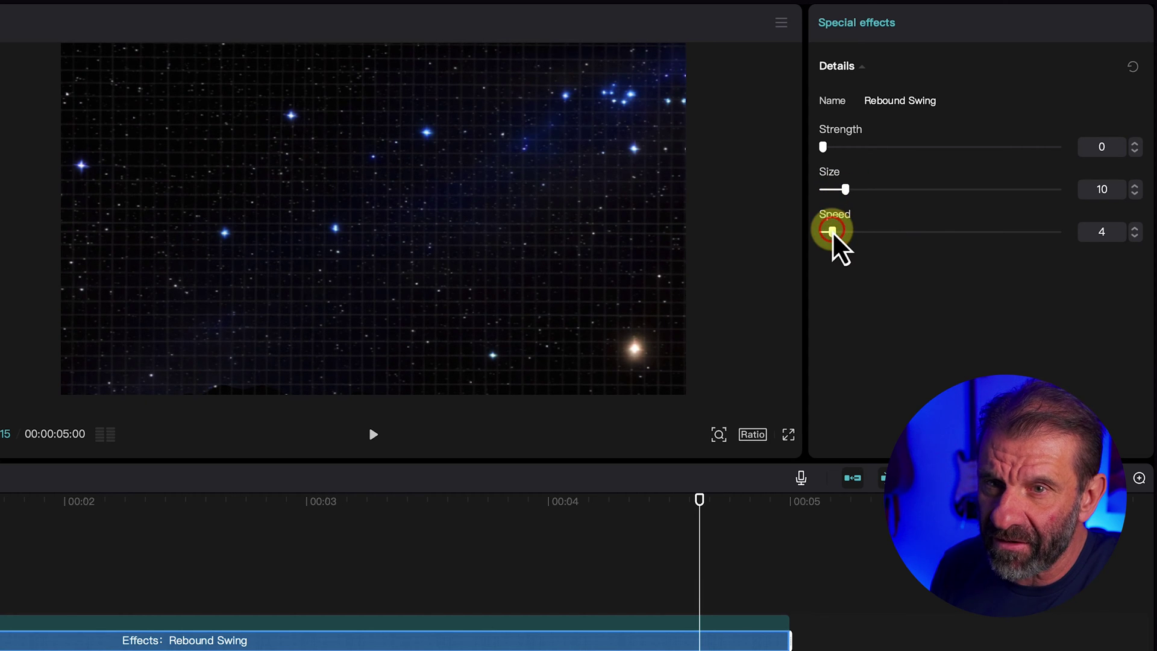
{"action": "left_click_drag", "start_coordinate": [832, 231], "coordinate": [834, 232]}
{"action": "left_click_drag", "start_coordinate": [348, 495], "coordinate": [12, 500]}
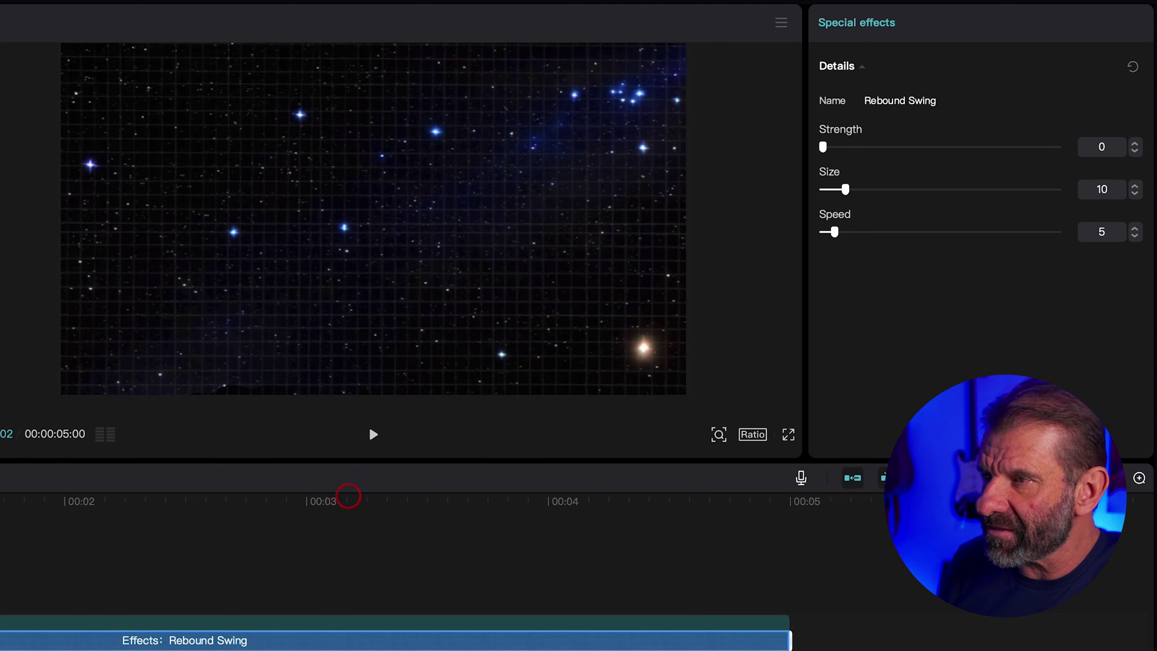
{"action": "key", "text": "space"}
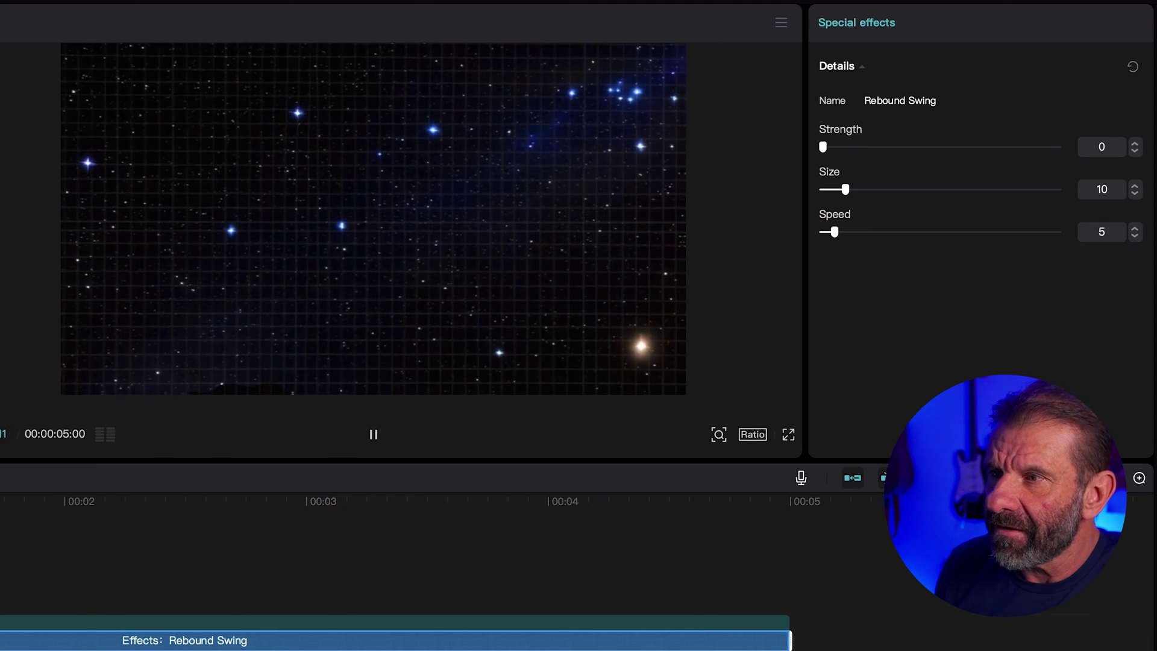
{"action": "key", "text": "space"}
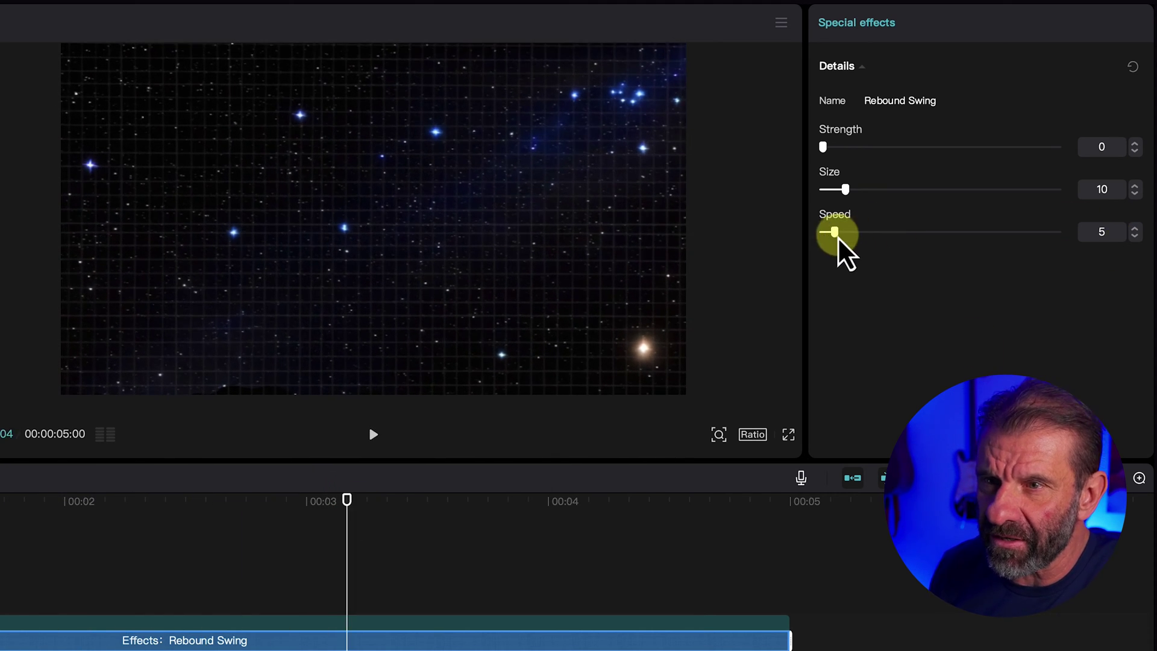
{"action": "left_click_drag", "start_coordinate": [834, 233], "coordinate": [827, 234]}
{"action": "key", "text": "space"}
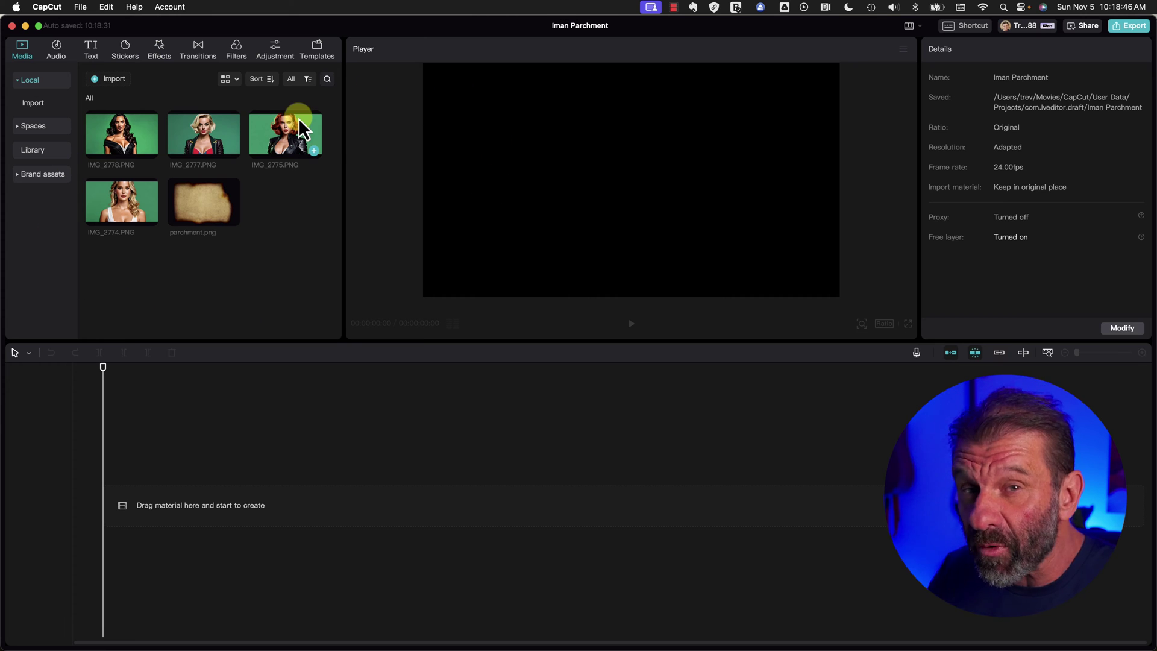
Place parchment.png on the timeline and enlarge it past the frame edges.
{"action": "left_click_drag", "start_coordinate": [194, 200], "coordinate": [104, 505]}
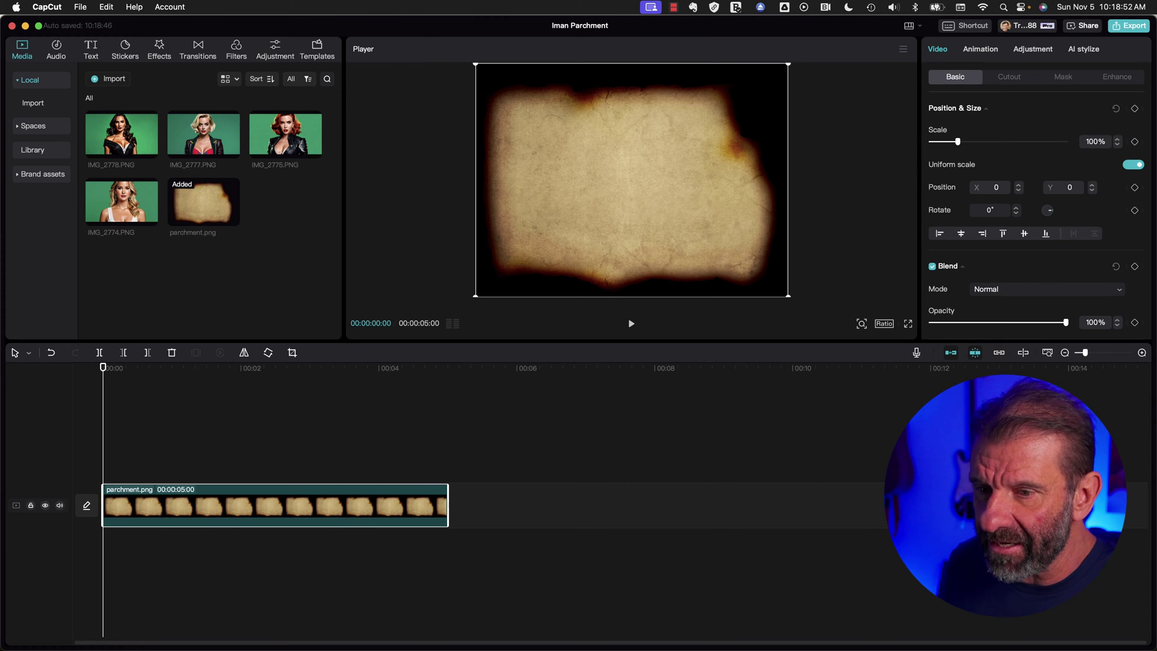
{"action": "key", "text": "shift+z"}
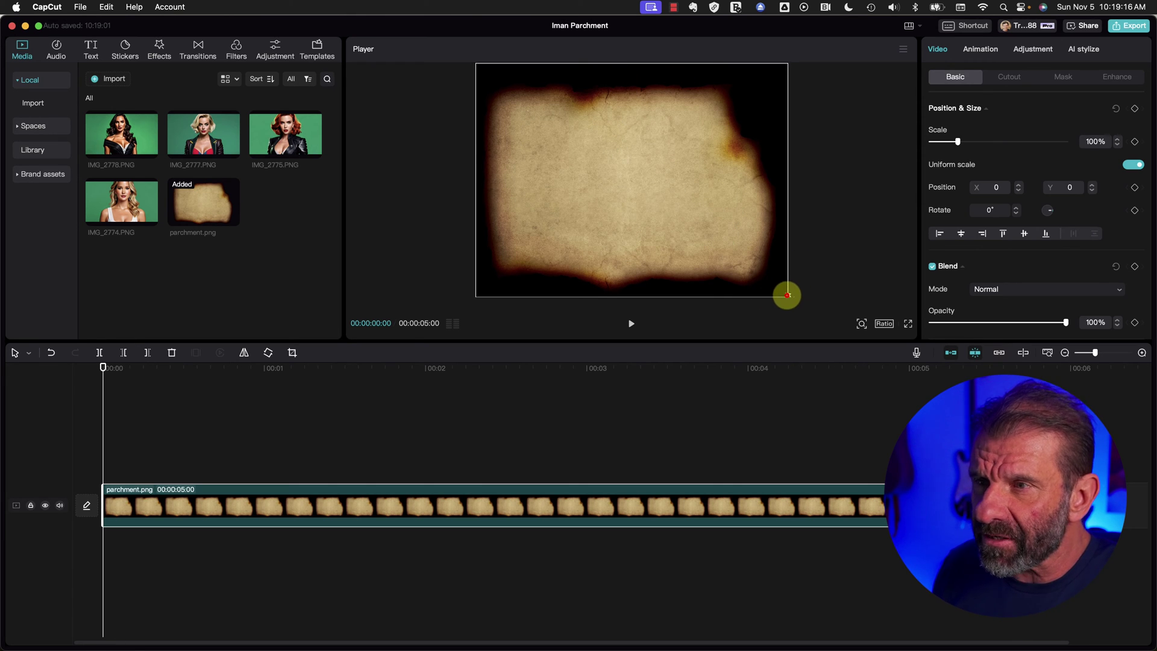
{"action": "left_click_drag", "start_coordinate": [787, 294], "coordinate": [804, 305]}
{"action": "left_click_drag", "start_coordinate": [693, 237], "coordinate": [696, 234]}
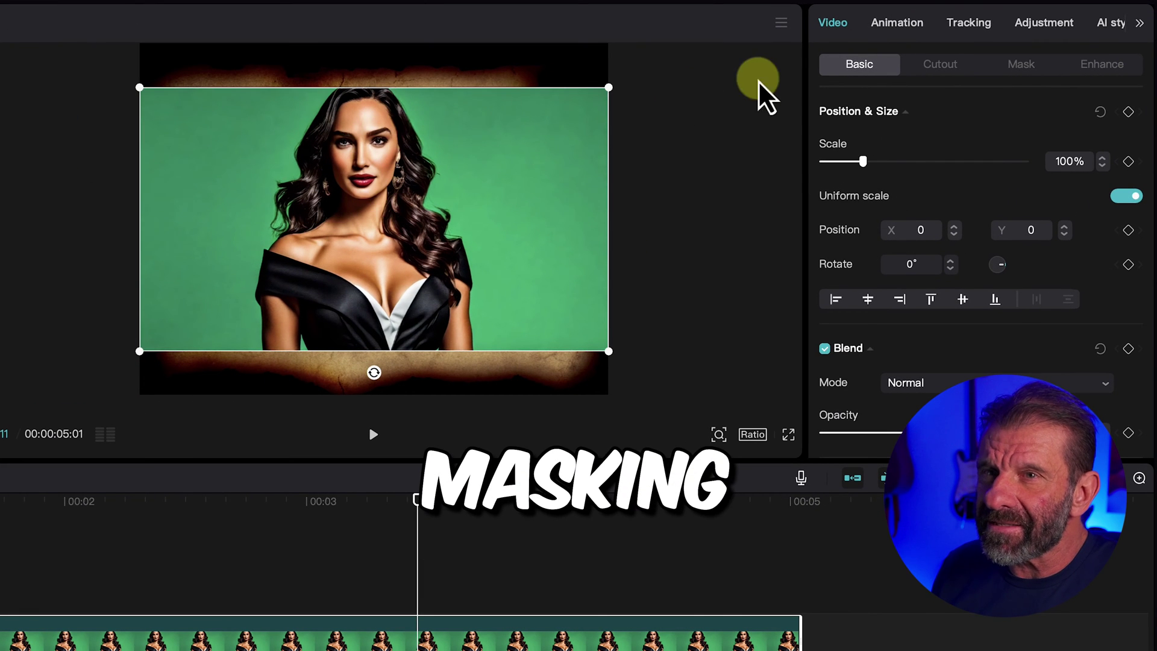
Crop the portrait with a Circle mask shaped into a wide, feathered oval.
{"action": "left_click", "coordinate": [1023, 64]}
{"action": "left_click", "coordinate": [1059, 163]}
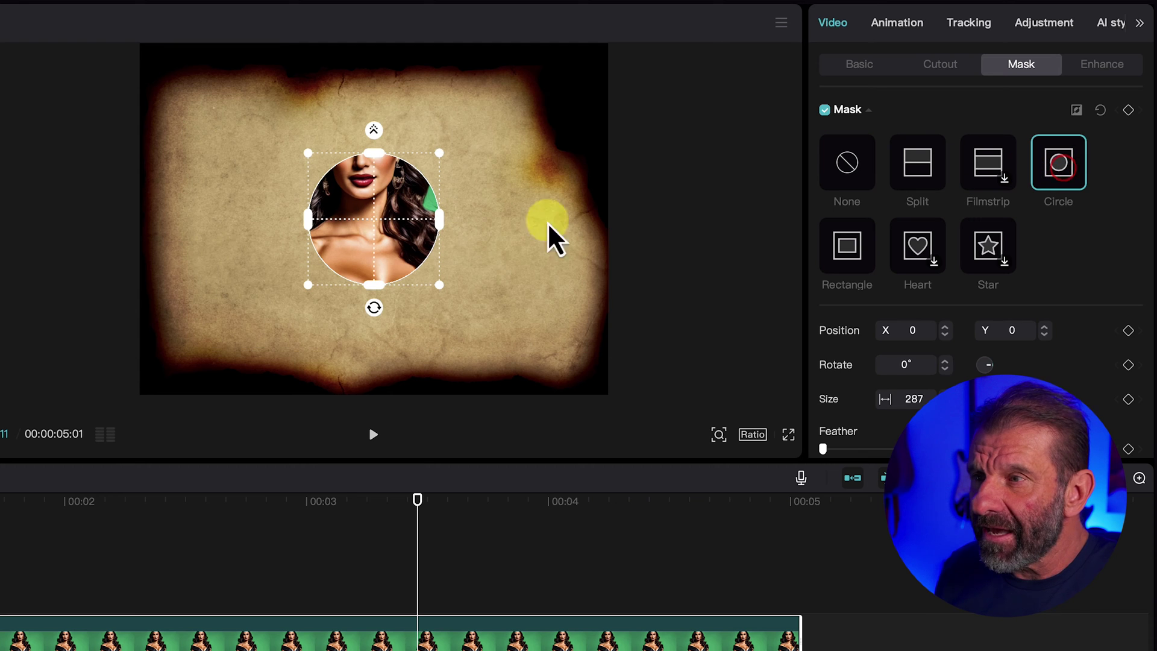
{"action": "left_click_drag", "start_coordinate": [373, 284], "coordinate": [374, 342]}
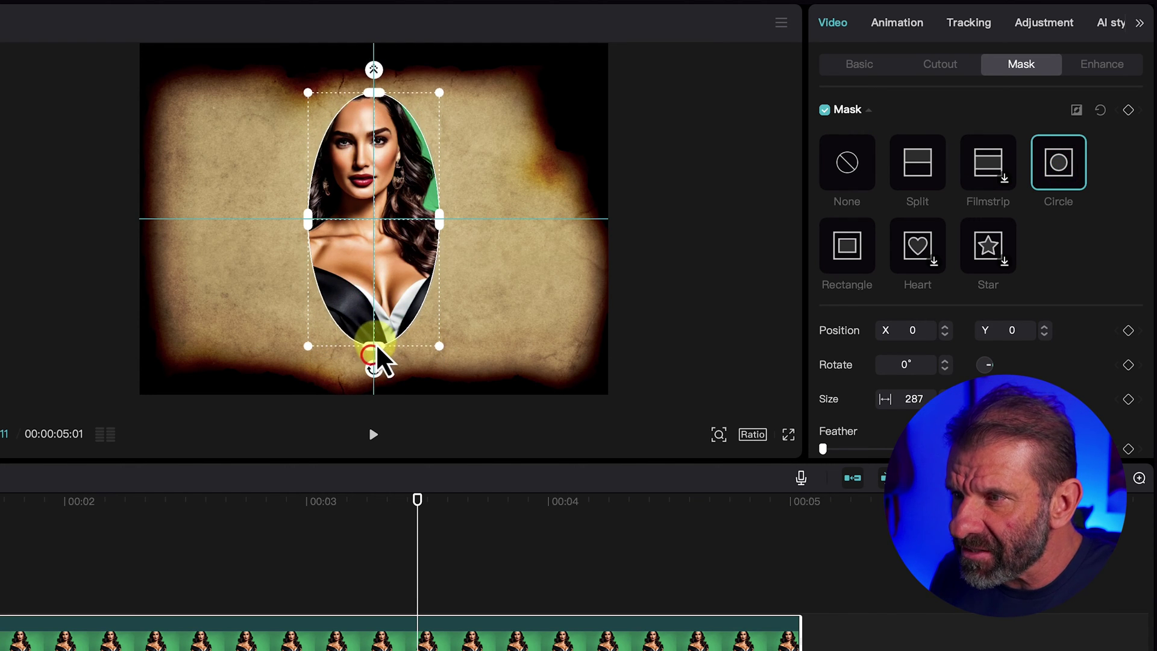
{"action": "left_click_drag", "start_coordinate": [441, 217], "coordinate": [554, 221]}
{"action": "left_click_drag", "start_coordinate": [371, 343], "coordinate": [375, 334]}
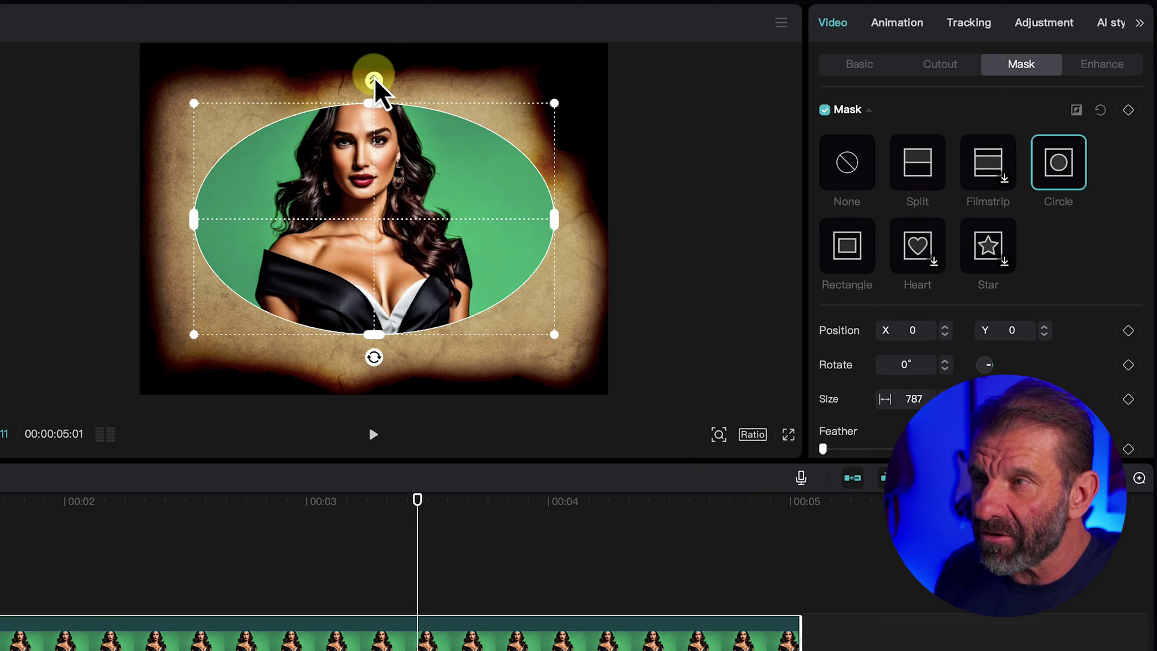
{"action": "left_click_drag", "start_coordinate": [374, 77], "coordinate": [375, 85]}
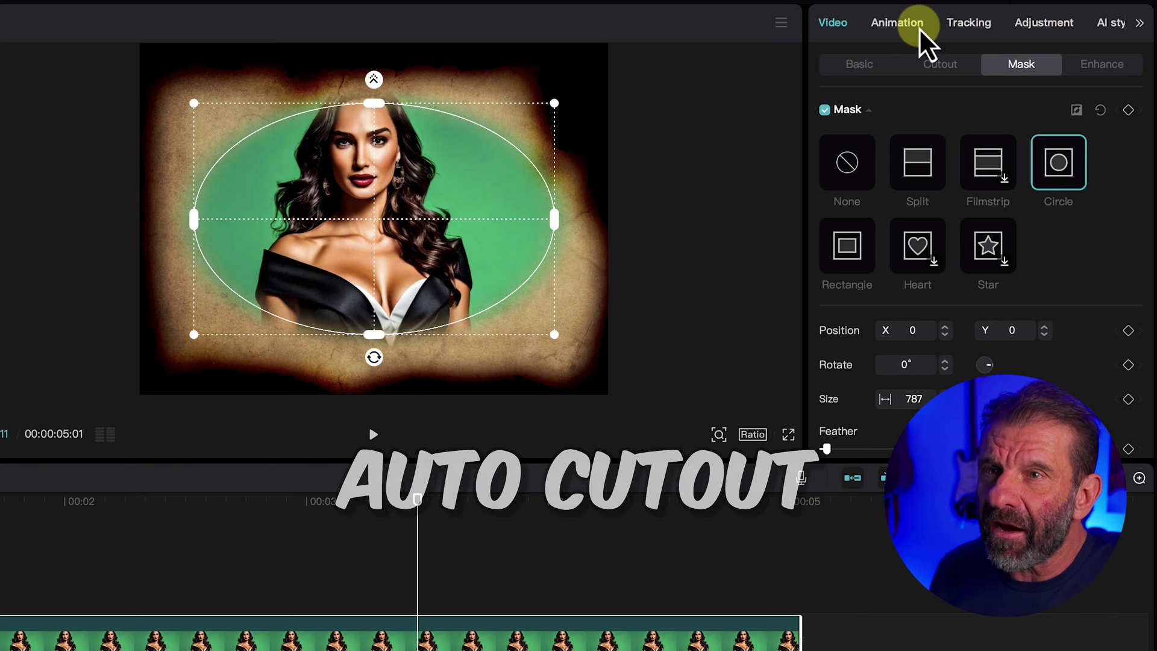
Remove the portrait's green backdrop using Chroma key sampling and Auto cutout.
{"action": "left_click", "coordinate": [933, 63]}
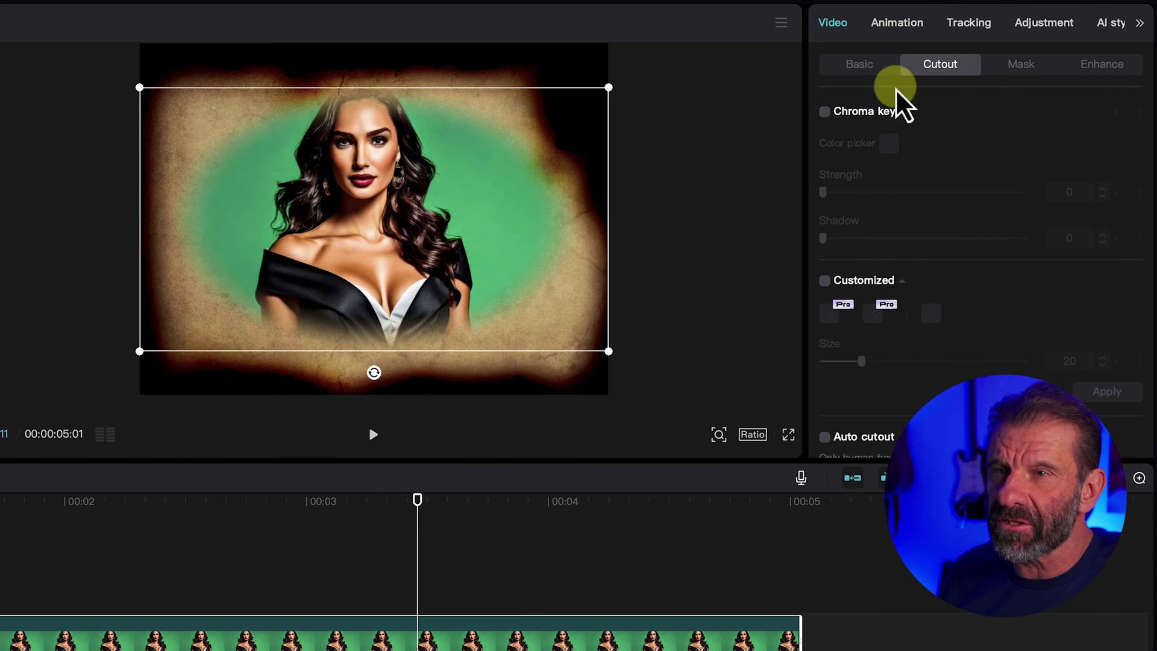
{"action": "left_click", "coordinate": [824, 113]}
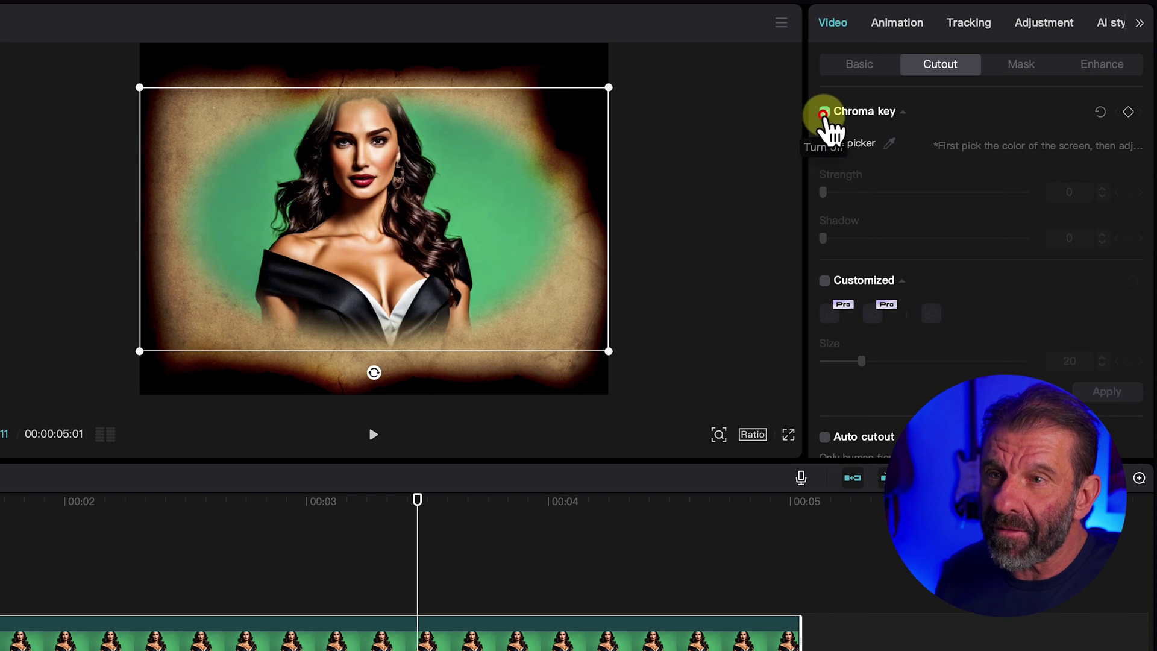
{"action": "left_click", "coordinate": [891, 145]}
{"action": "left_click", "coordinate": [463, 193]}
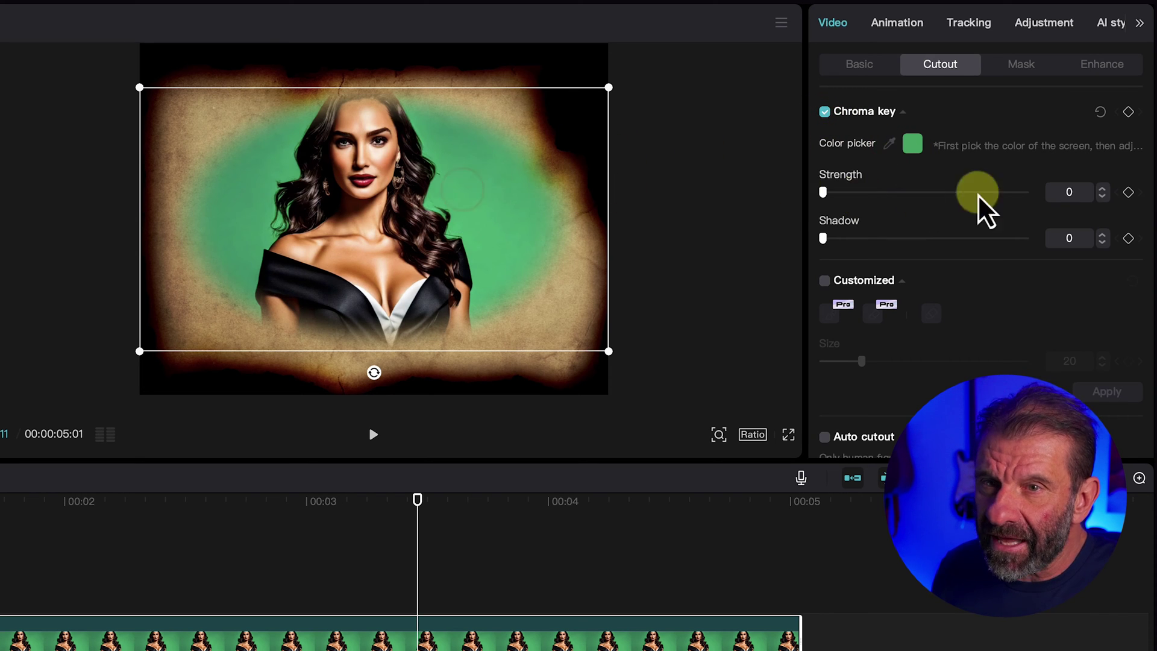
{"action": "left_click", "coordinate": [1101, 187]}
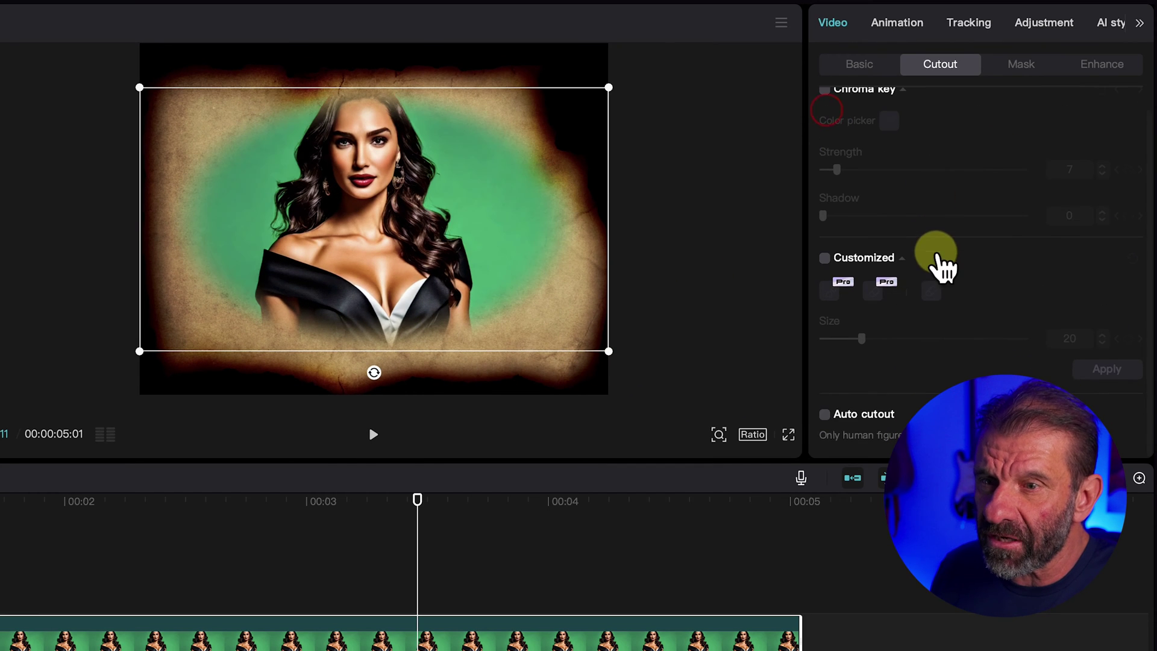
{"action": "left_click", "coordinate": [823, 415]}
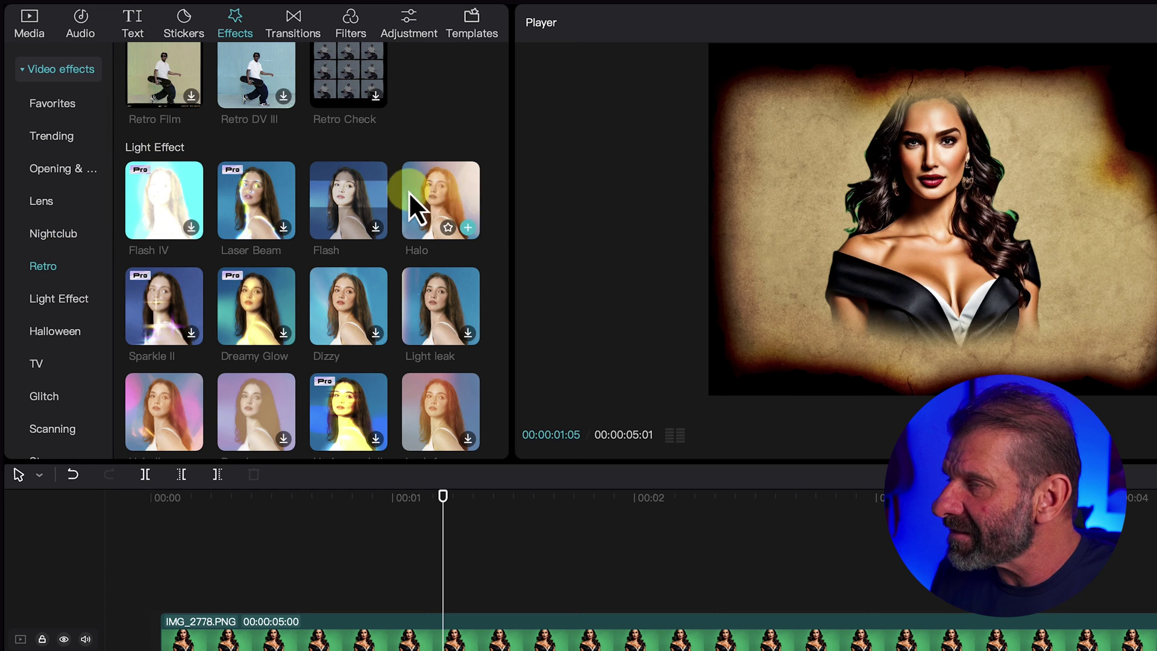
Apply the Halo light effect to the portrait clip and preview it.
{"action": "left_click_drag", "start_coordinate": [435, 188], "coordinate": [458, 539]}
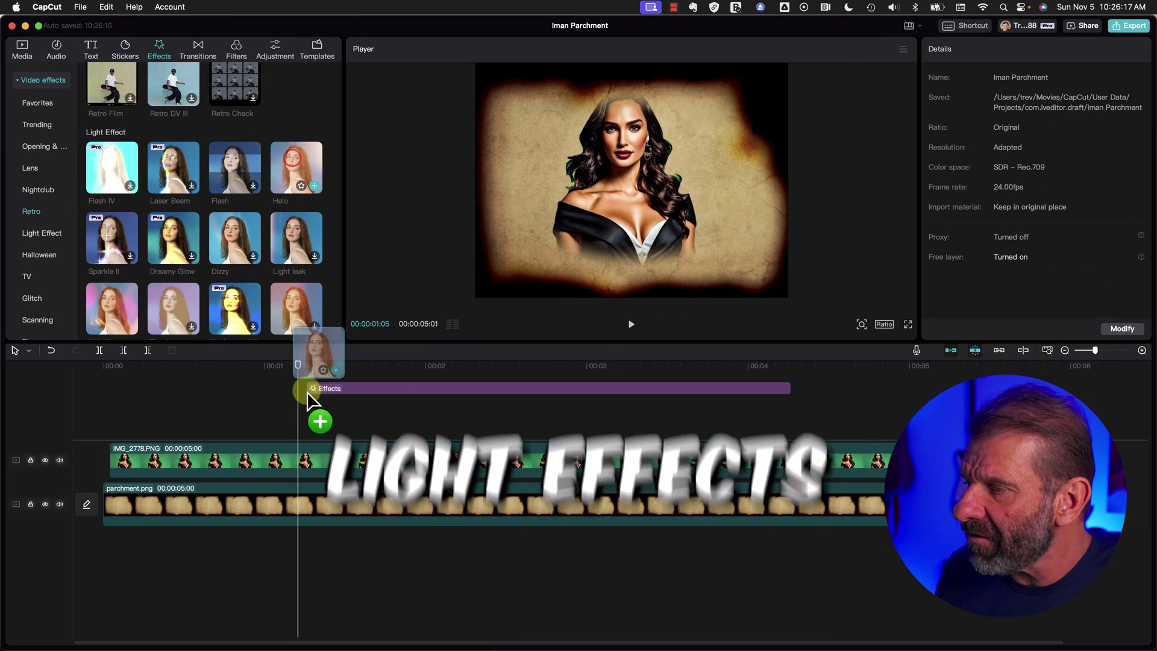
{"action": "left_click_drag", "start_coordinate": [308, 399], "coordinate": [273, 459]}
{"action": "left_click_drag", "start_coordinate": [302, 367], "coordinate": [330, 364]}
{"action": "key", "text": "space"}
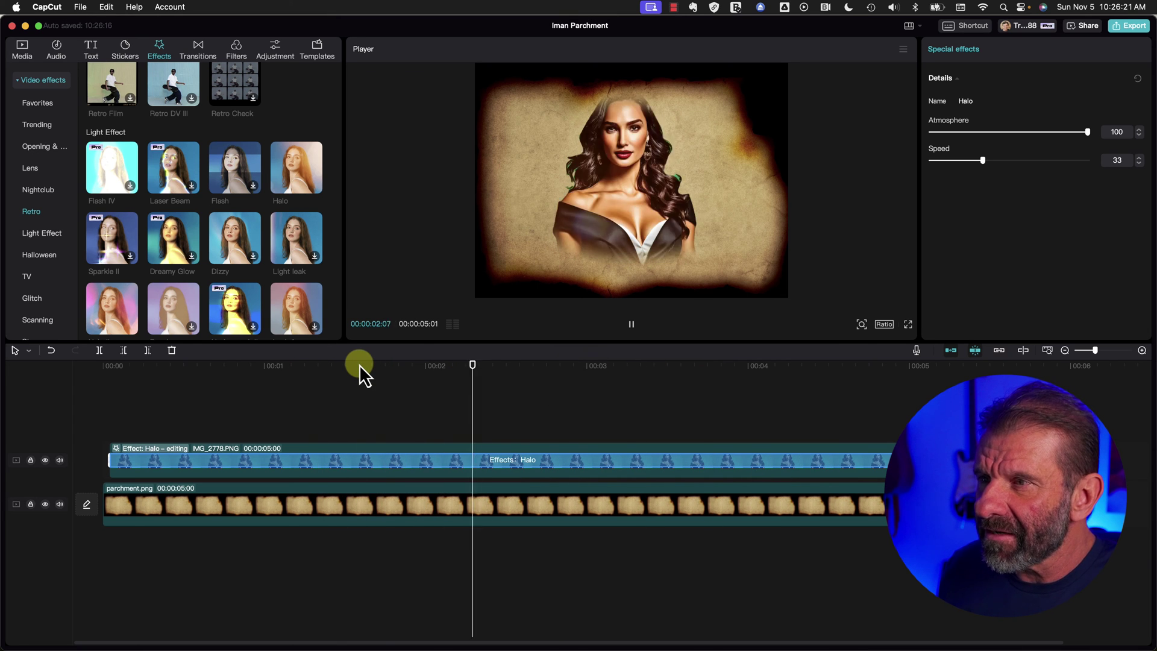
{"action": "key", "text": "space"}
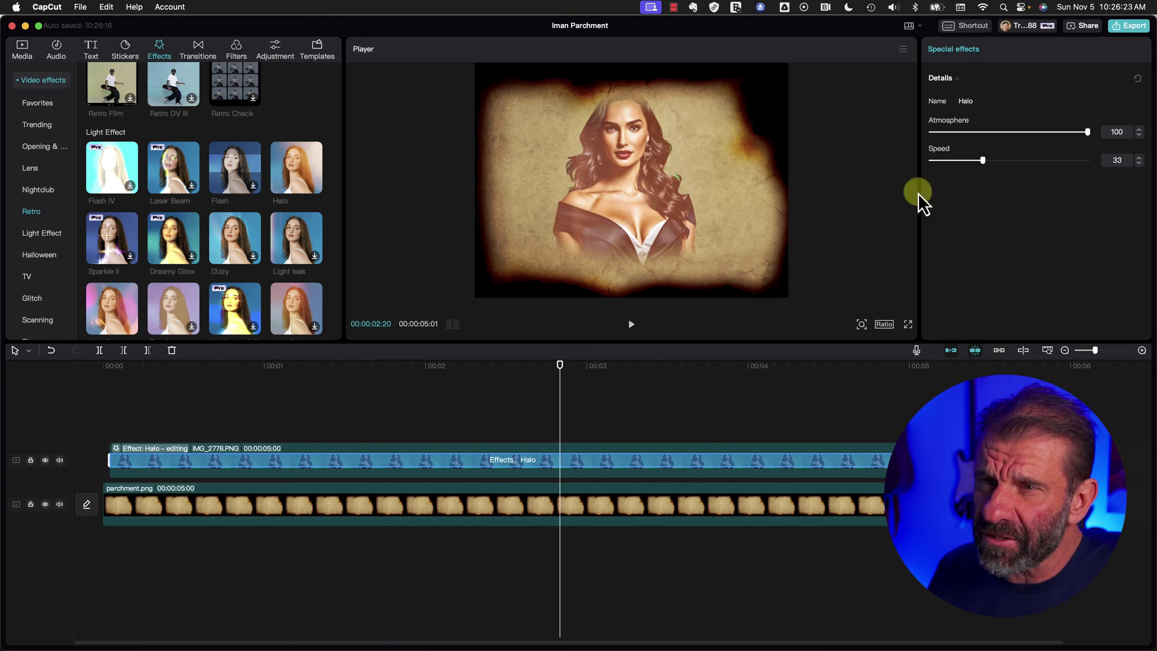
Set the Halo effect to Speed 0 and Atmosphere 86, then preview.
{"action": "left_click_drag", "start_coordinate": [986, 162], "coordinate": [868, 163]}
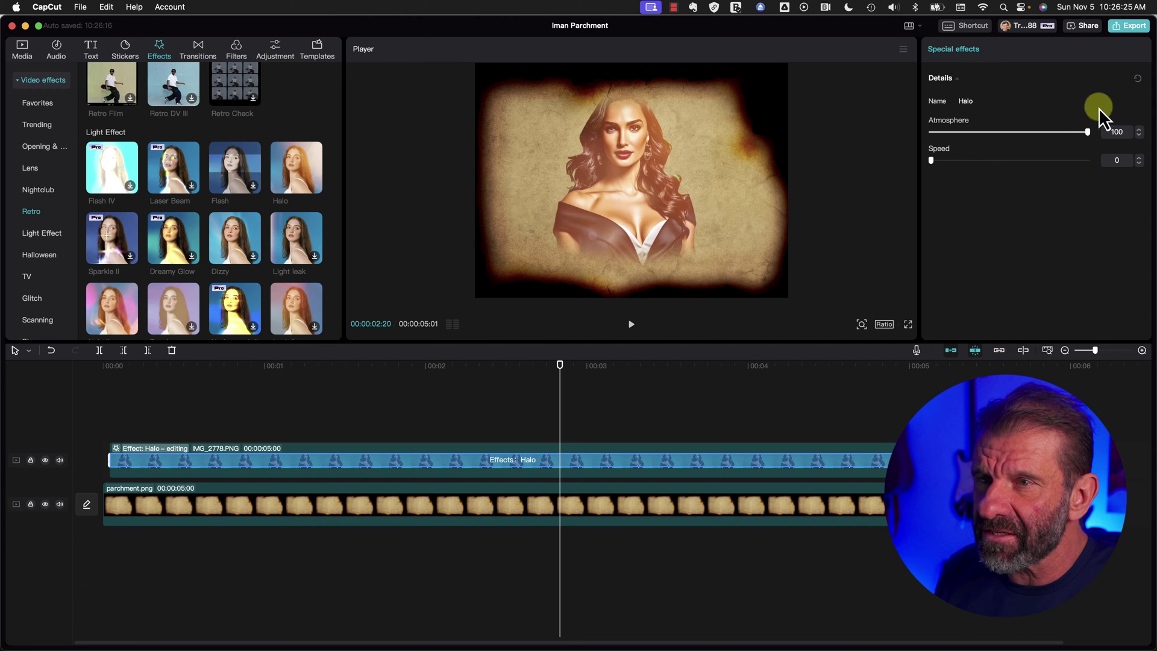
{"action": "mouse_move", "coordinate": [1064, 132]}
{"action": "left_mouse_down"}
{"action": "mouse_move", "coordinate": [984, 133]}
{"action": "mouse_move", "coordinate": [1054, 129]}
{"action": "left_mouse_up"}
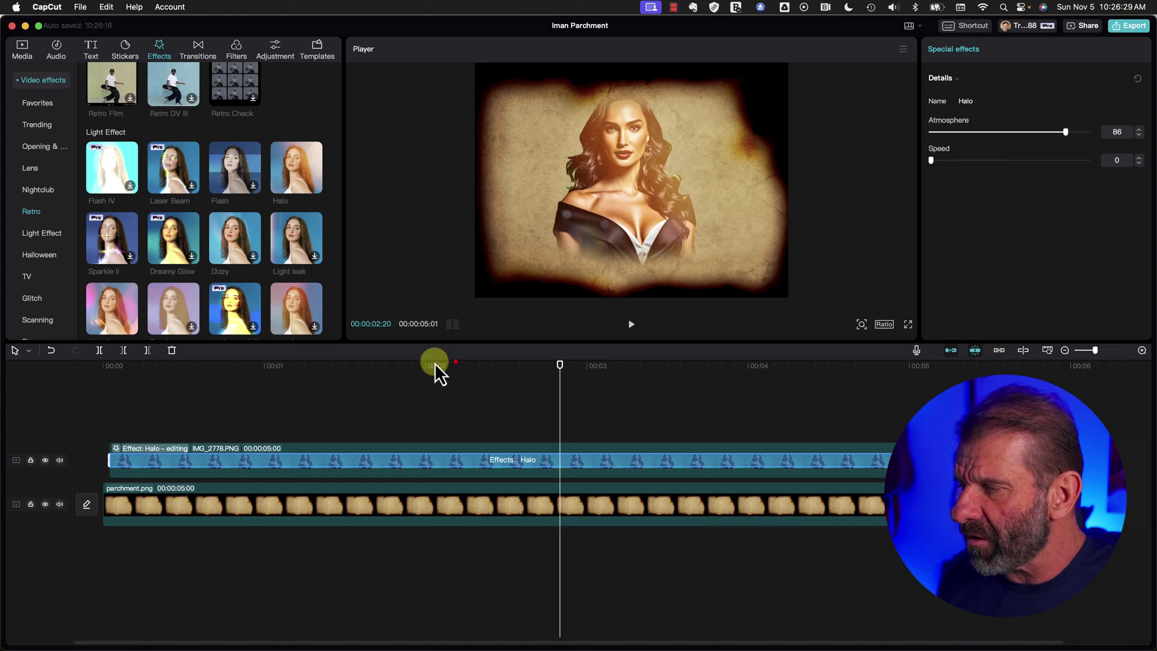
{"action": "left_click", "coordinate": [250, 362]}
{"action": "key", "text": "space"}
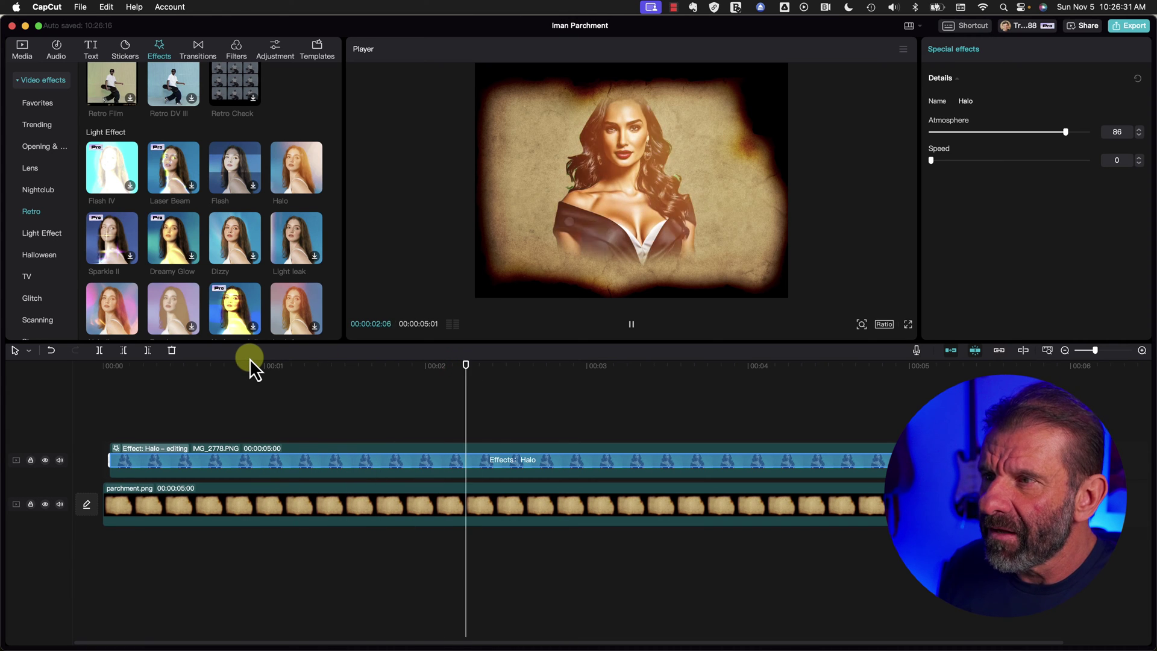
{"action": "key", "text": "space"}
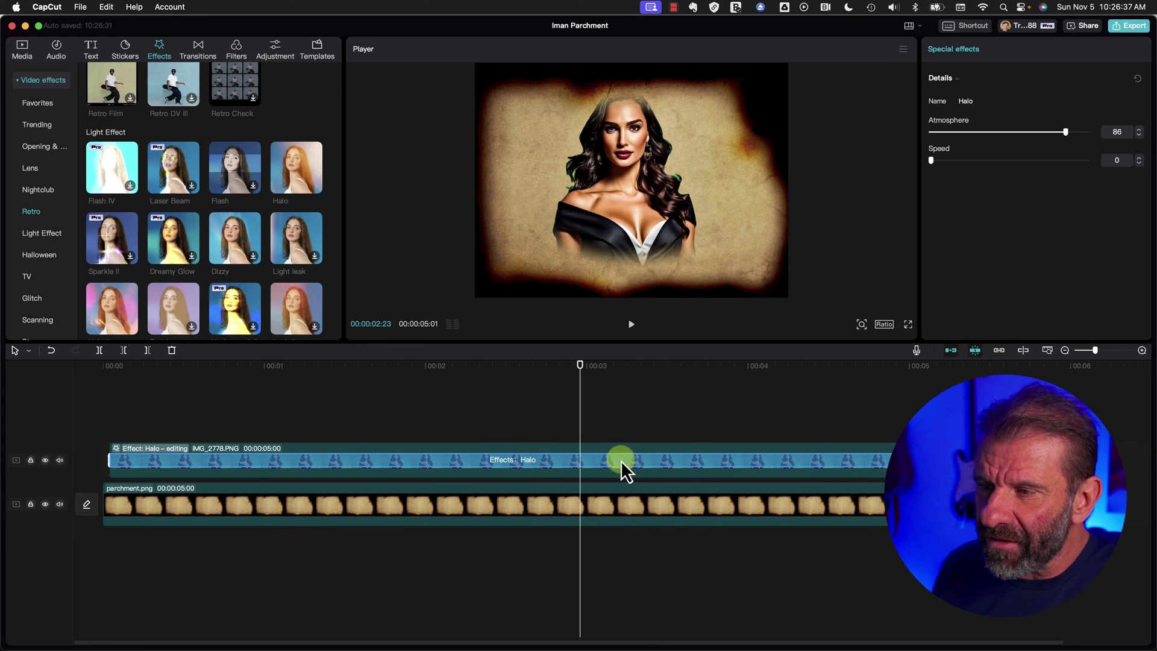
In the portrait's Curves, raise the Red curve's dark end to the top for a deep red tint.
{"action": "left_click", "coordinate": [608, 476]}
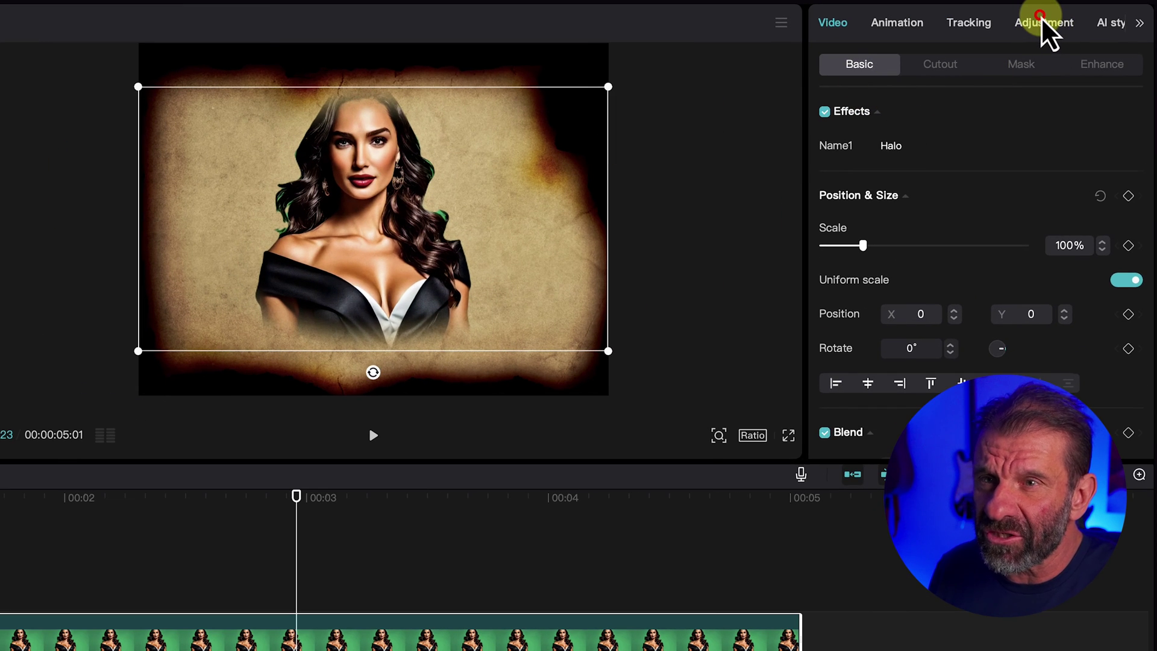
{"action": "left_click", "coordinate": [1043, 22]}
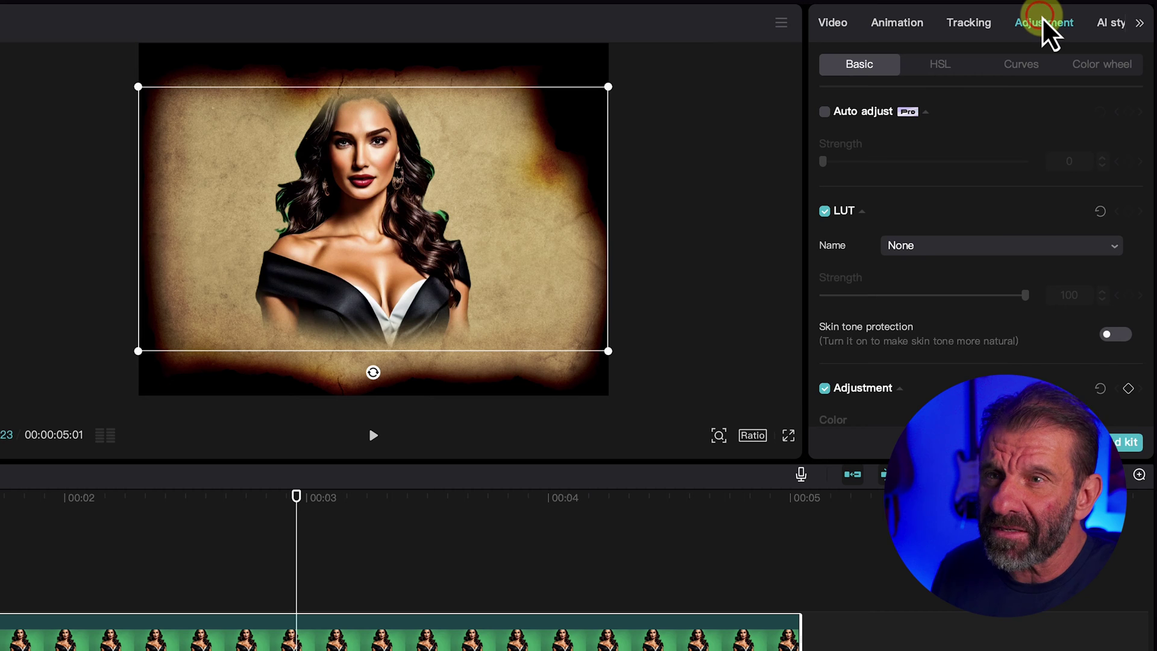
{"action": "left_click", "coordinate": [1027, 67]}
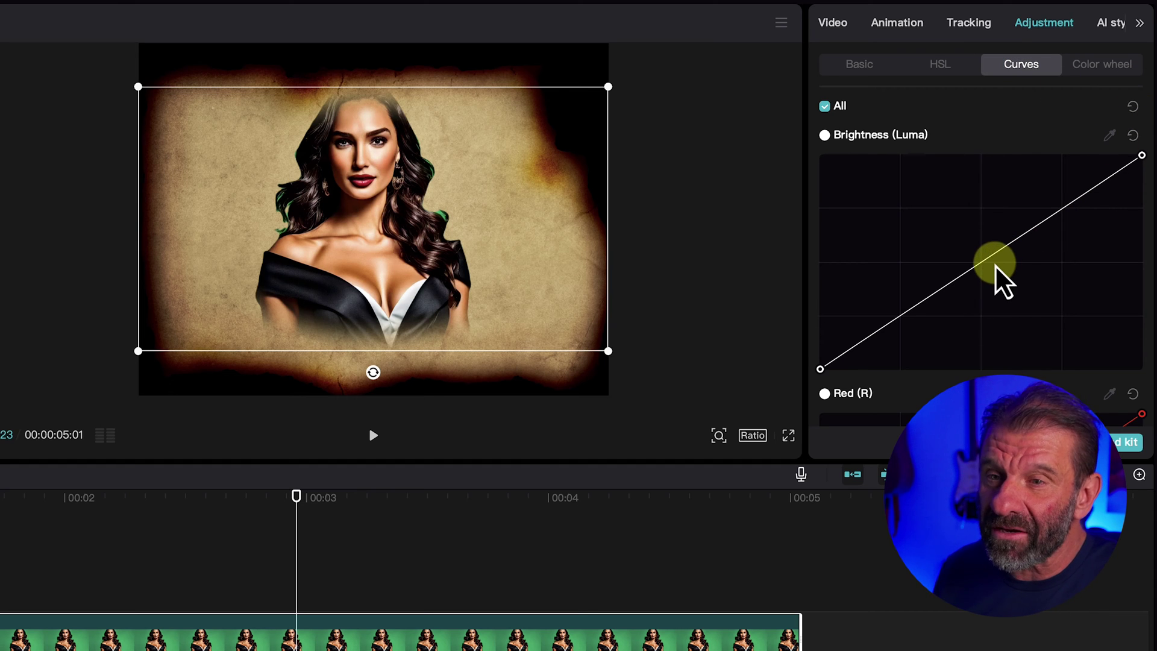
{"action": "scroll", "coordinate": [996, 267], "scroll_direction": "down", "scroll_amount": 5}
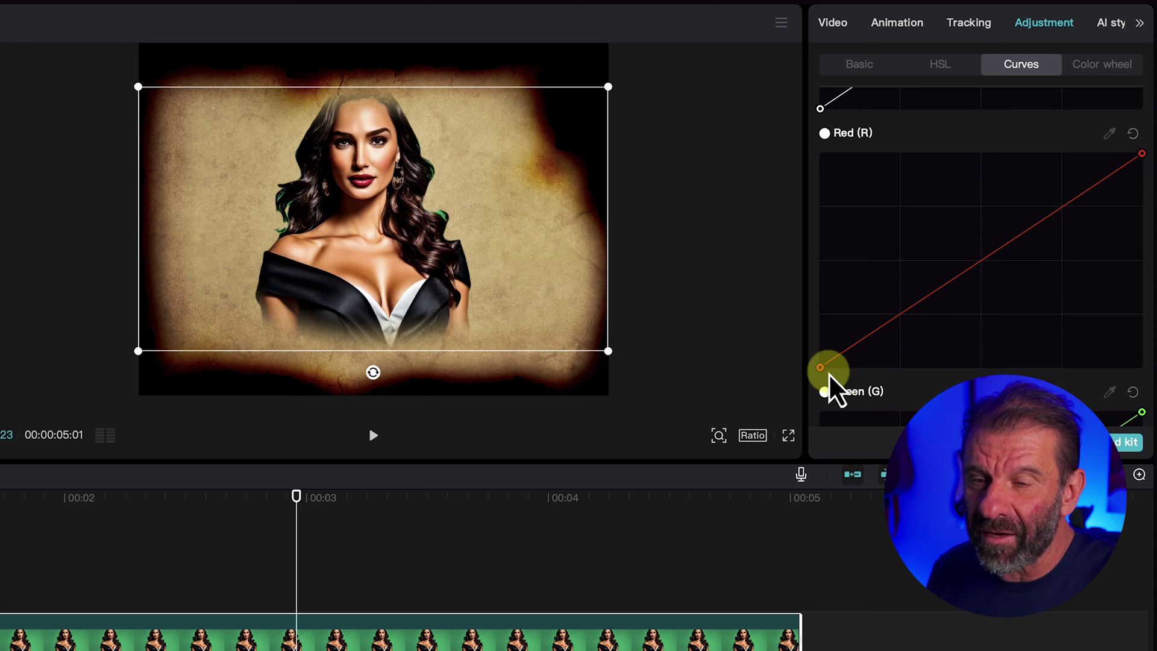
{"action": "left_click_drag", "start_coordinate": [821, 369], "coordinate": [820, 262]}
{"action": "left_click_drag", "start_coordinate": [801, 390], "coordinate": [794, 446]}
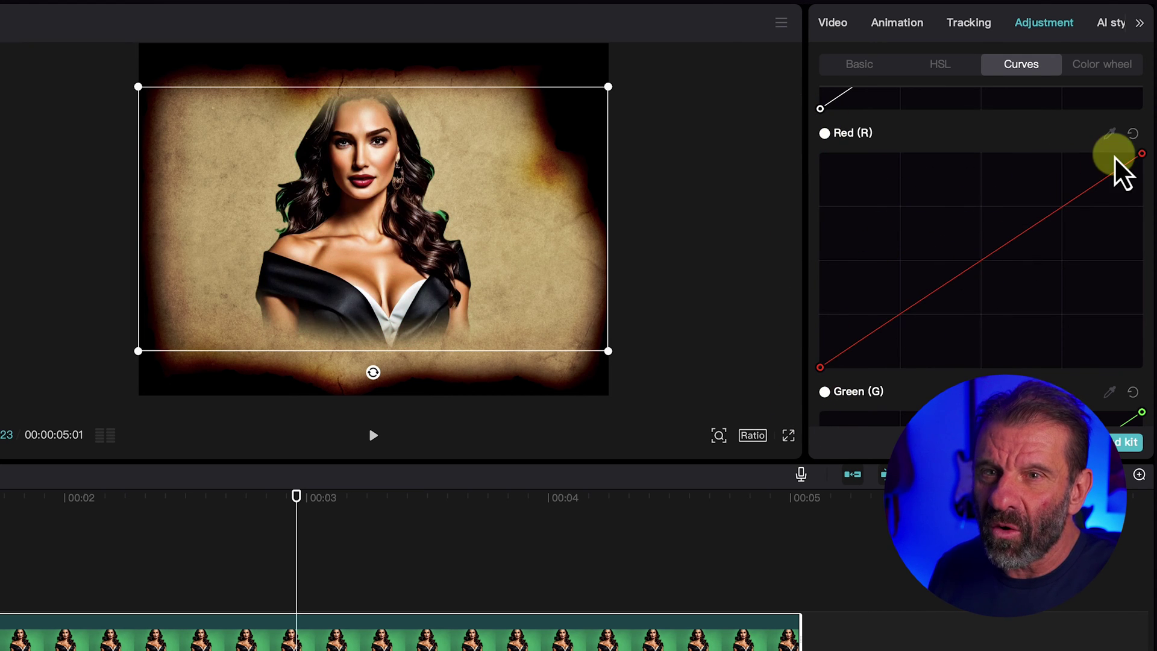
{"action": "left_click_drag", "start_coordinate": [1141, 158], "coordinate": [1150, 104]}
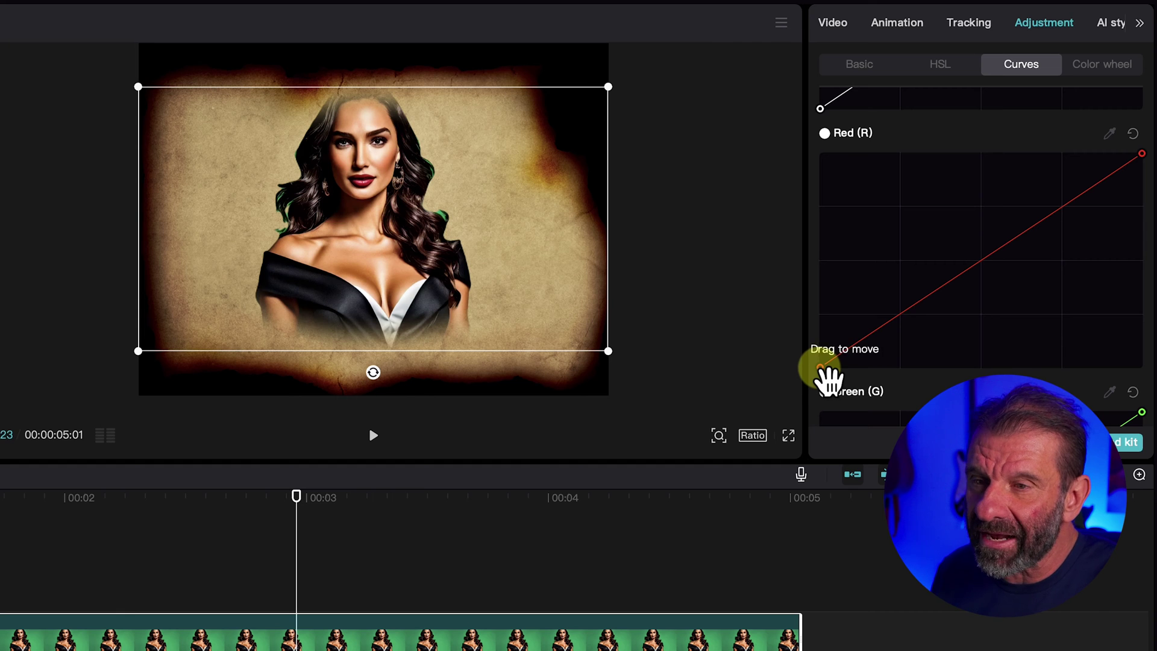
{"action": "left_click_drag", "start_coordinate": [820, 367], "coordinate": [788, 70]}
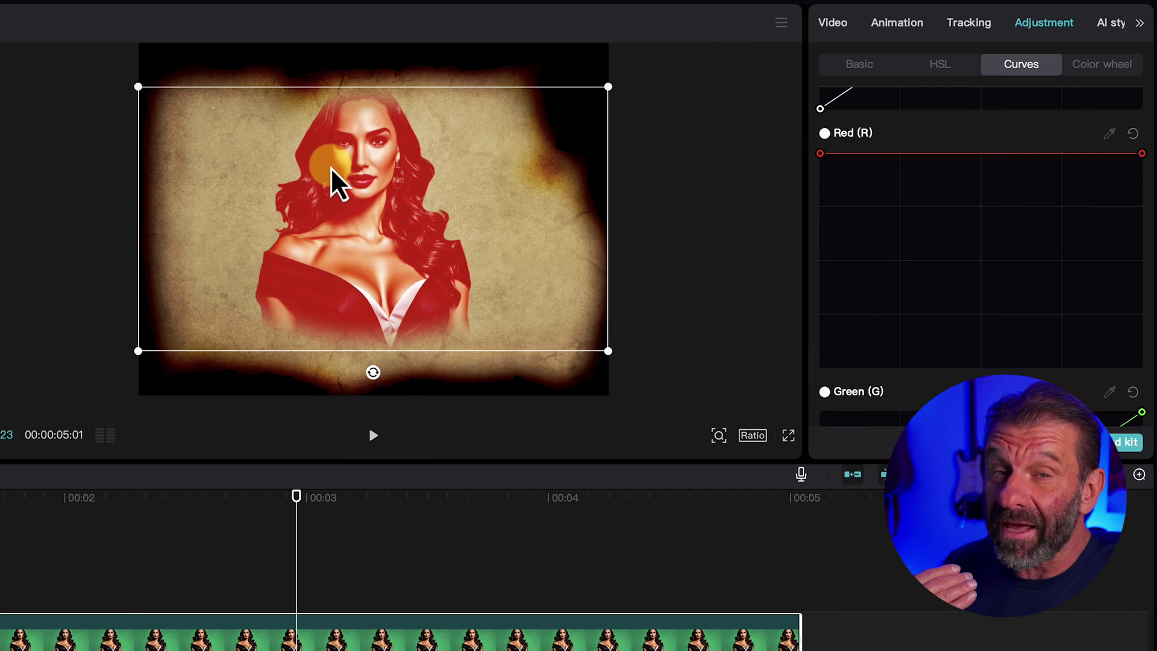
{"action": "left_click", "coordinate": [155, 493]}
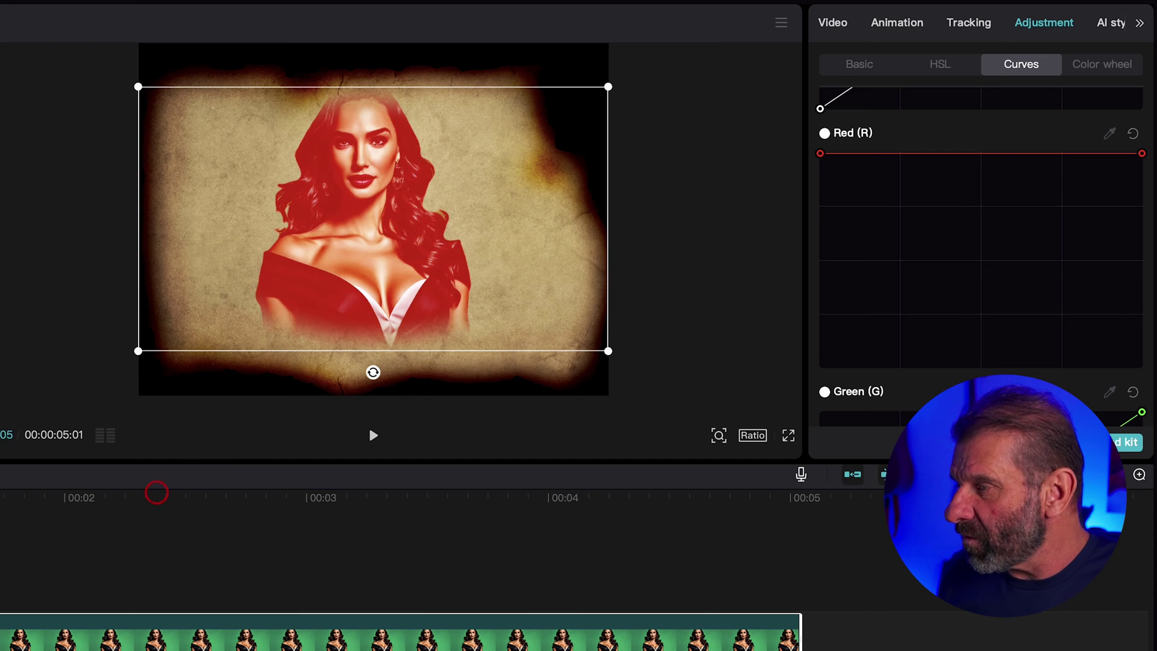
{"action": "key", "text": "space"}
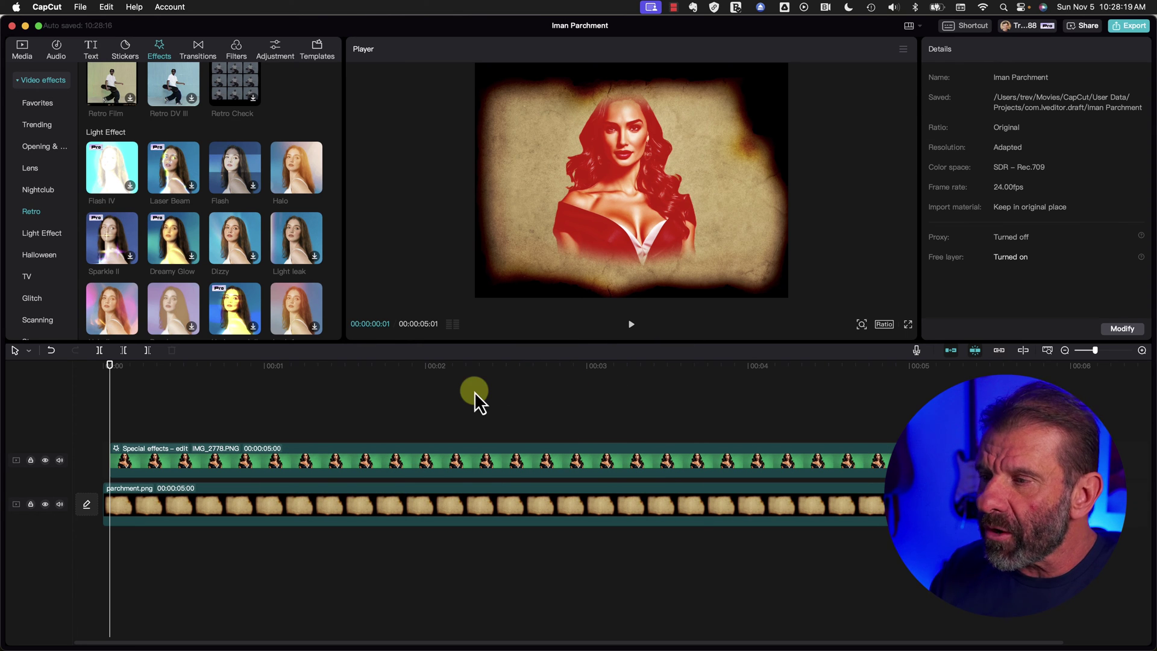
Merge the portrait and parchment clips into a single compound clip.
{"action": "left_click_drag", "start_coordinate": [479, 394], "coordinate": [515, 523]}
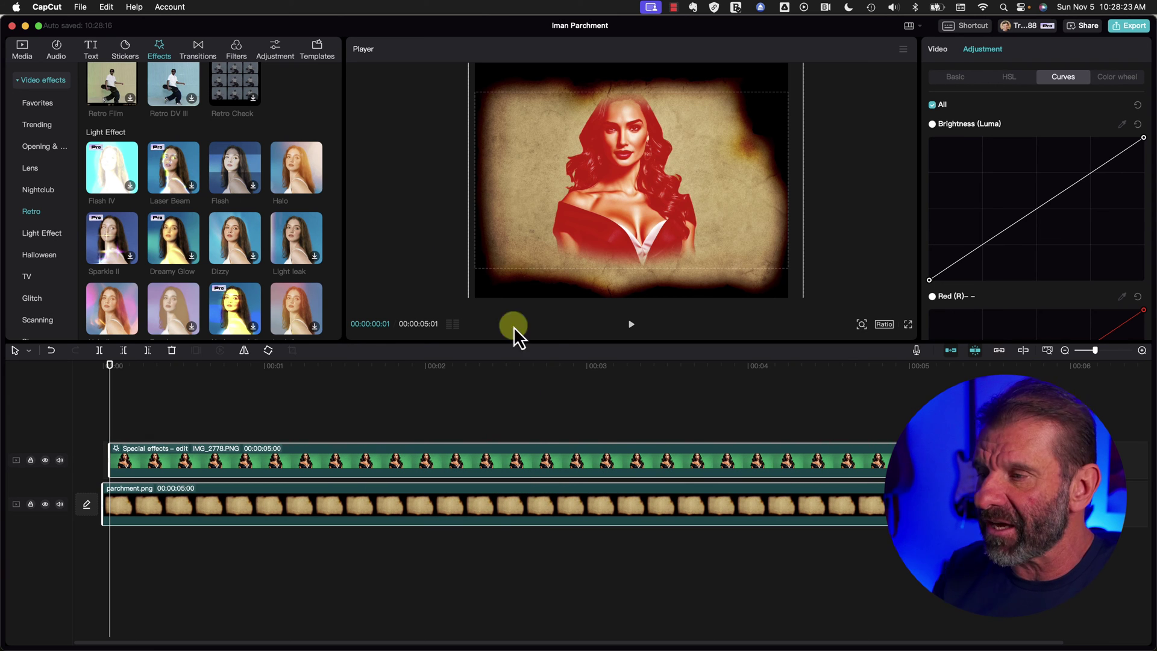
{"action": "left_click_drag", "start_coordinate": [474, 408], "coordinate": [482, 544]}
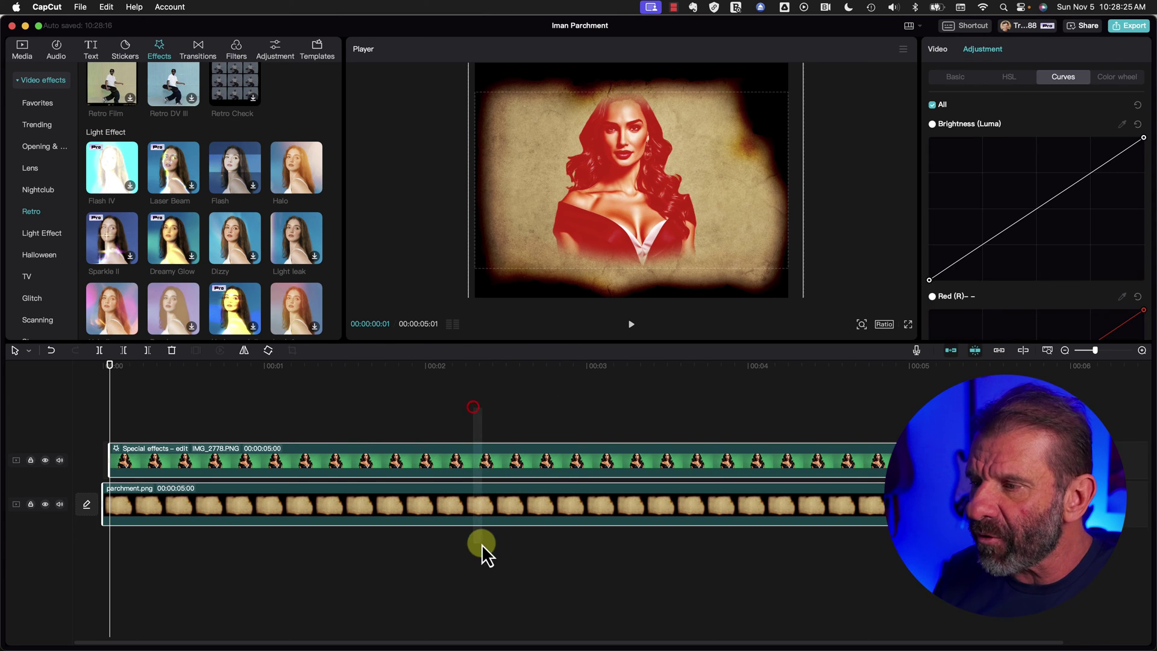
{"action": "right_click", "coordinate": [478, 467]}
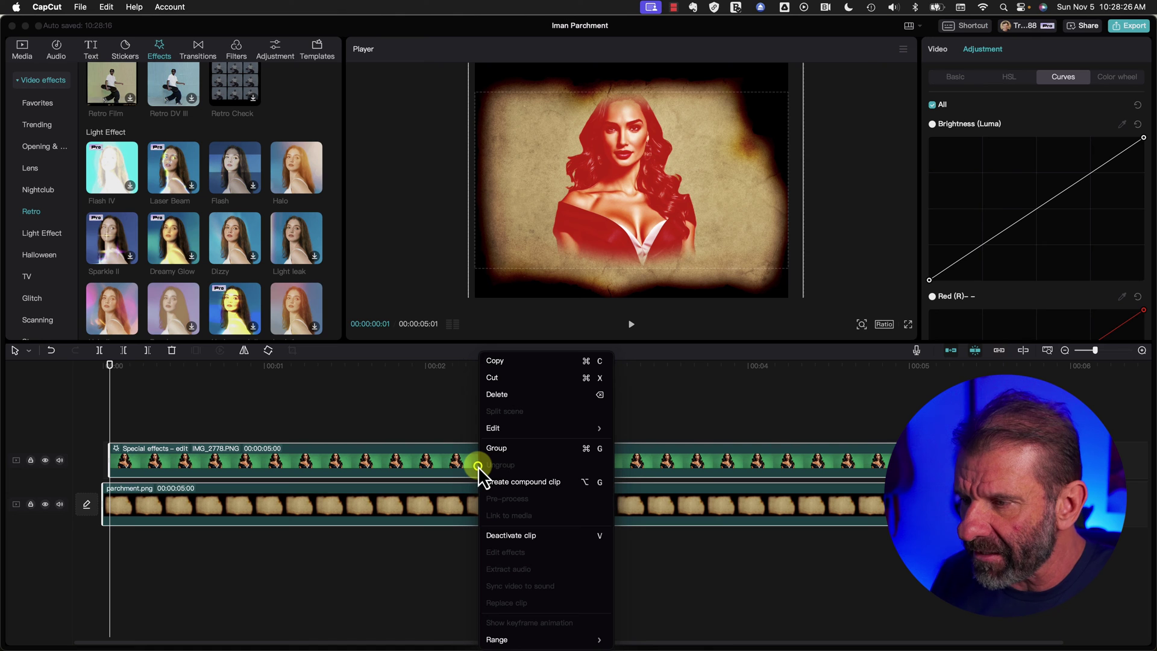
{"action": "left_click", "coordinate": [510, 482]}
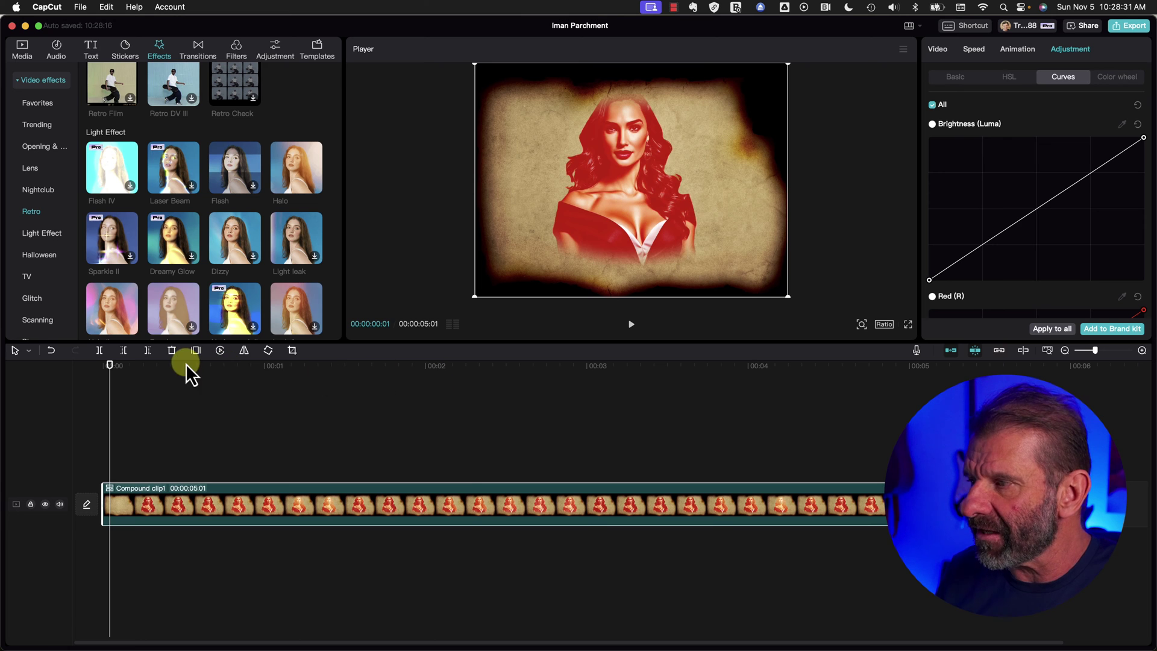
Split the compound clip at 2:09 into 2:09 and 2:16 pieces.
{"action": "left_click_drag", "start_coordinate": [186, 365], "coordinate": [496, 379]}
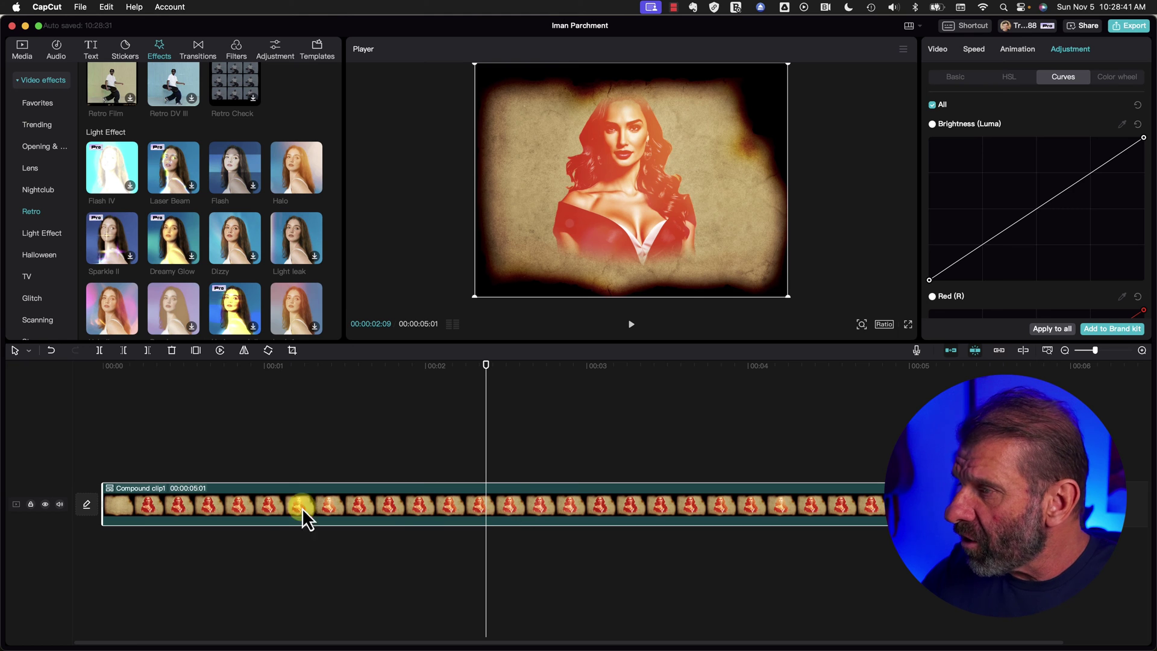
{"action": "key", "text": "super+b"}
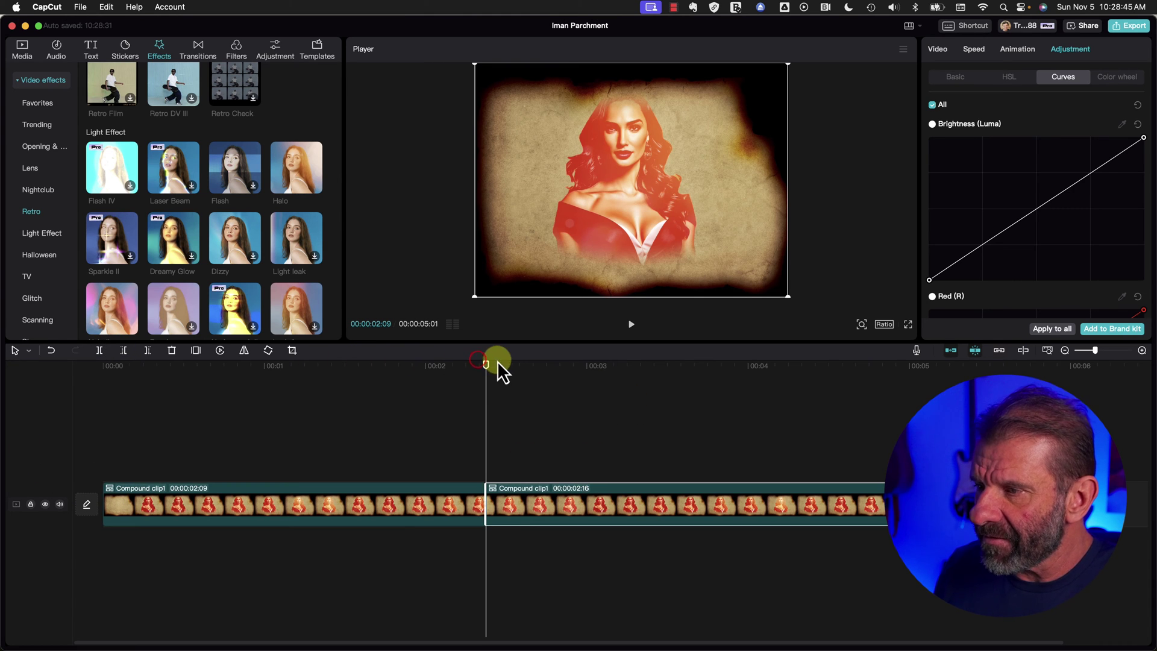
{"action": "left_click_drag", "start_coordinate": [497, 362], "coordinate": [363, 385]}
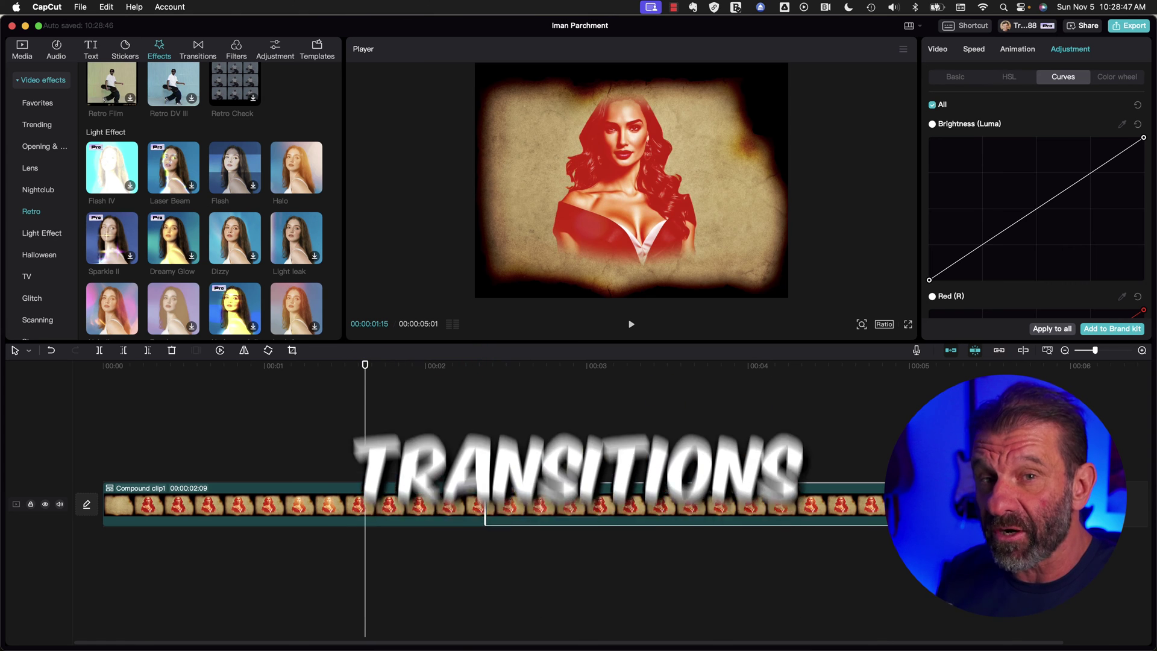
Place a 0.7s Paper Ball transition on the cut between the compound clip halves and preview it.
{"action": "left_click", "coordinate": [199, 46]}
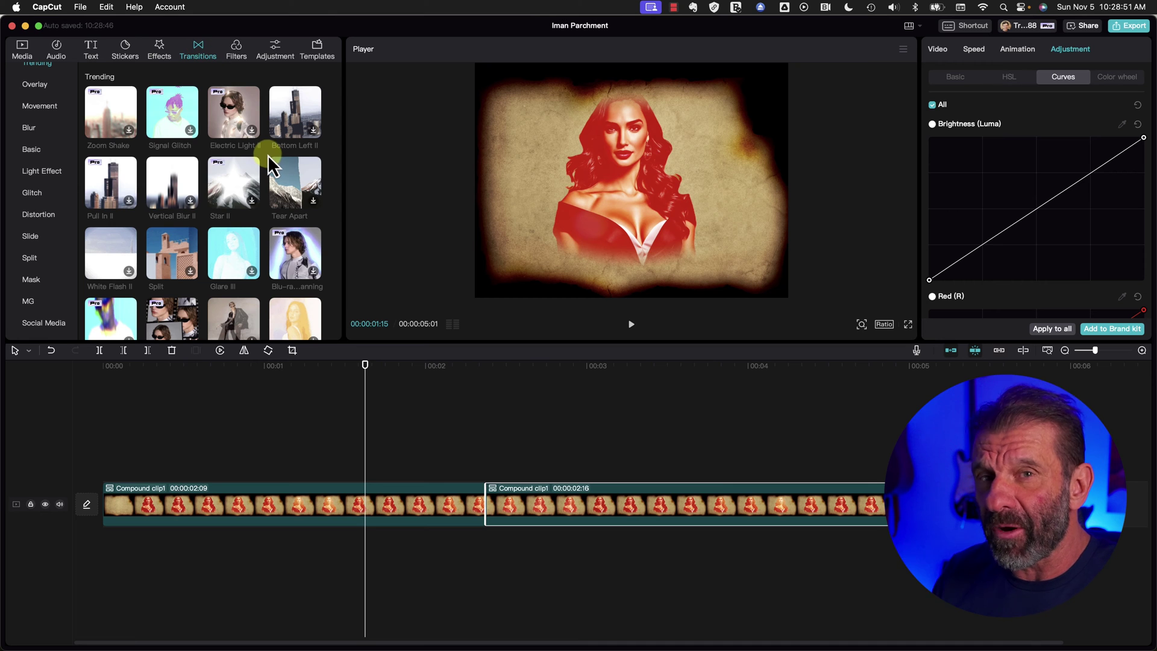
{"action": "scroll", "coordinate": [275, 162], "scroll_direction": "down", "scroll_amount": 5}
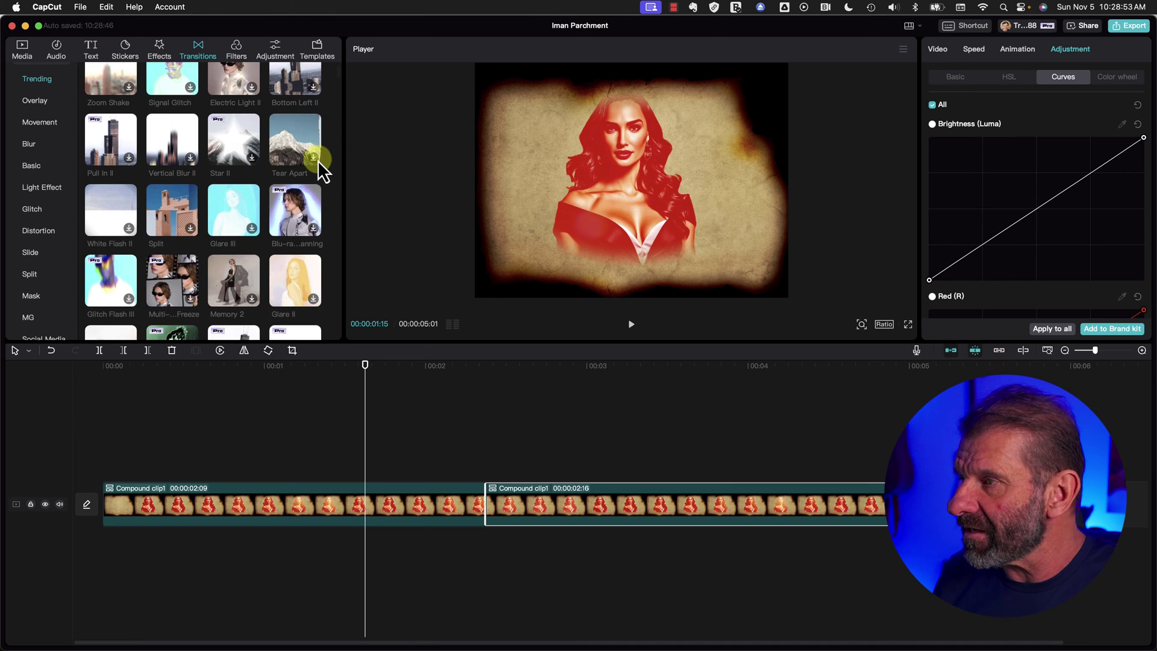
{"action": "scroll", "coordinate": [315, 161], "scroll_direction": "down", "scroll_amount": 5}
{"action": "scroll", "coordinate": [316, 163], "scroll_direction": "down", "scroll_amount": 10}
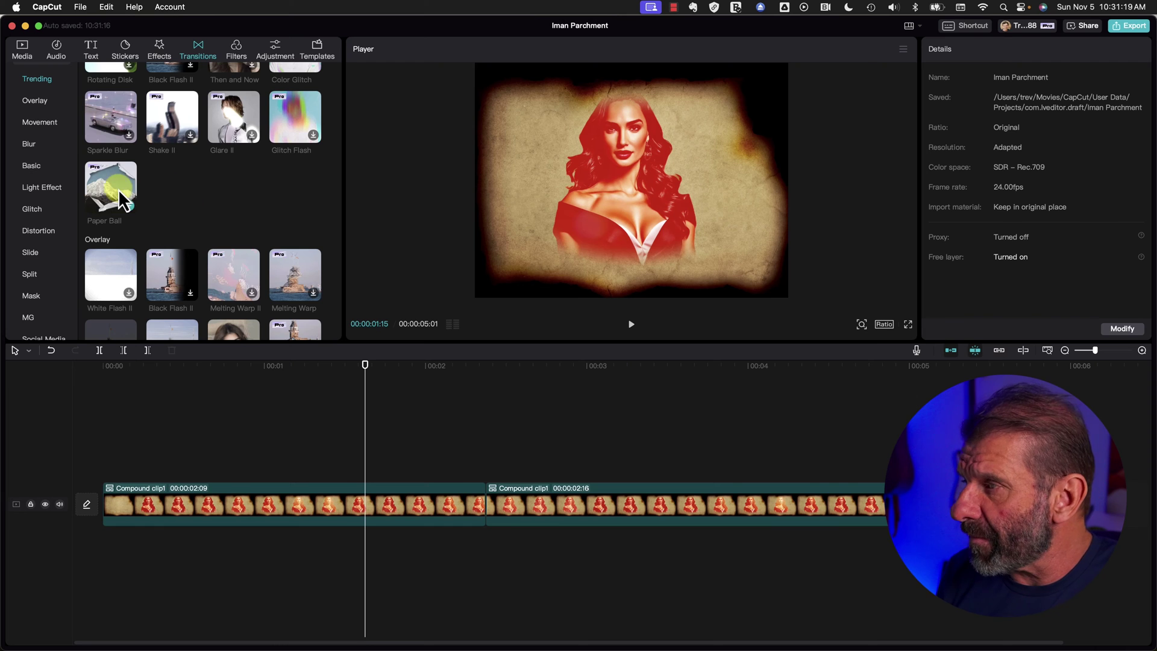
{"action": "left_click_drag", "start_coordinate": [118, 190], "coordinate": [458, 500]}
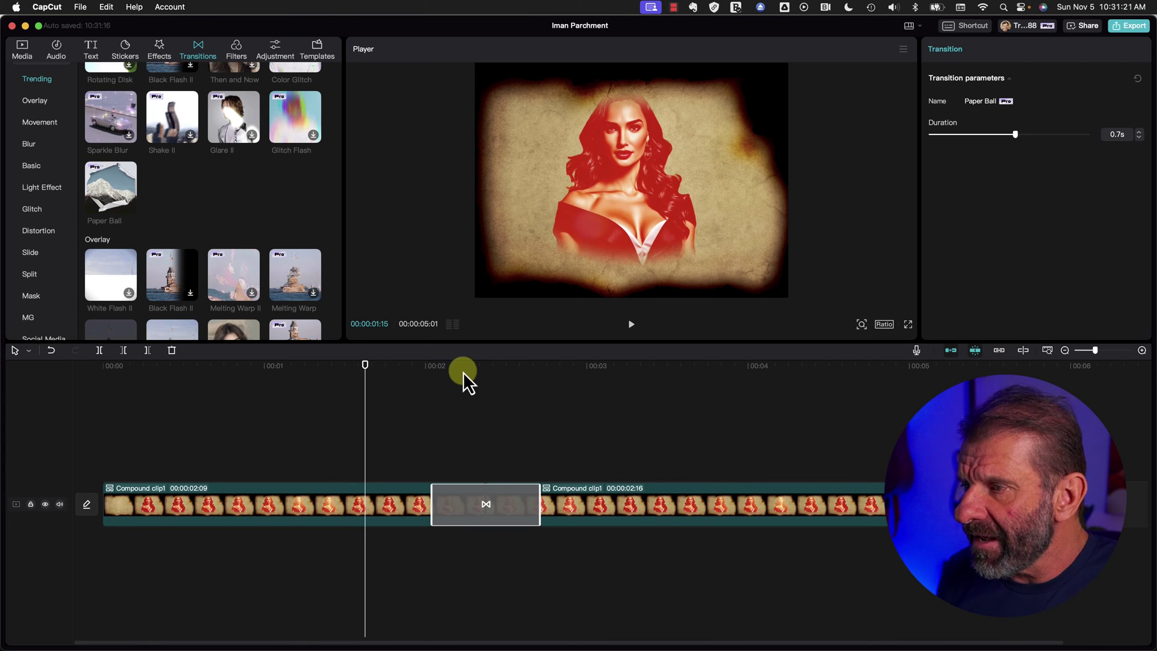
{"action": "key", "text": "space"}
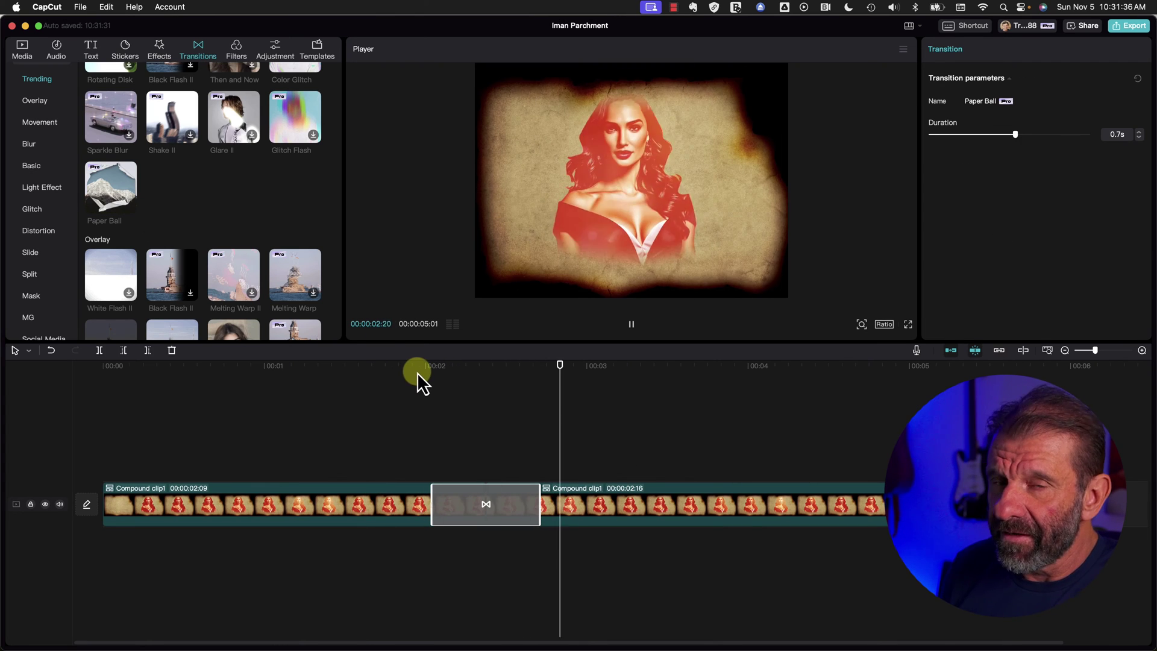
{"action": "key", "text": "space"}
{"action": "left_click_drag", "start_coordinate": [514, 368], "coordinate": [475, 388]}
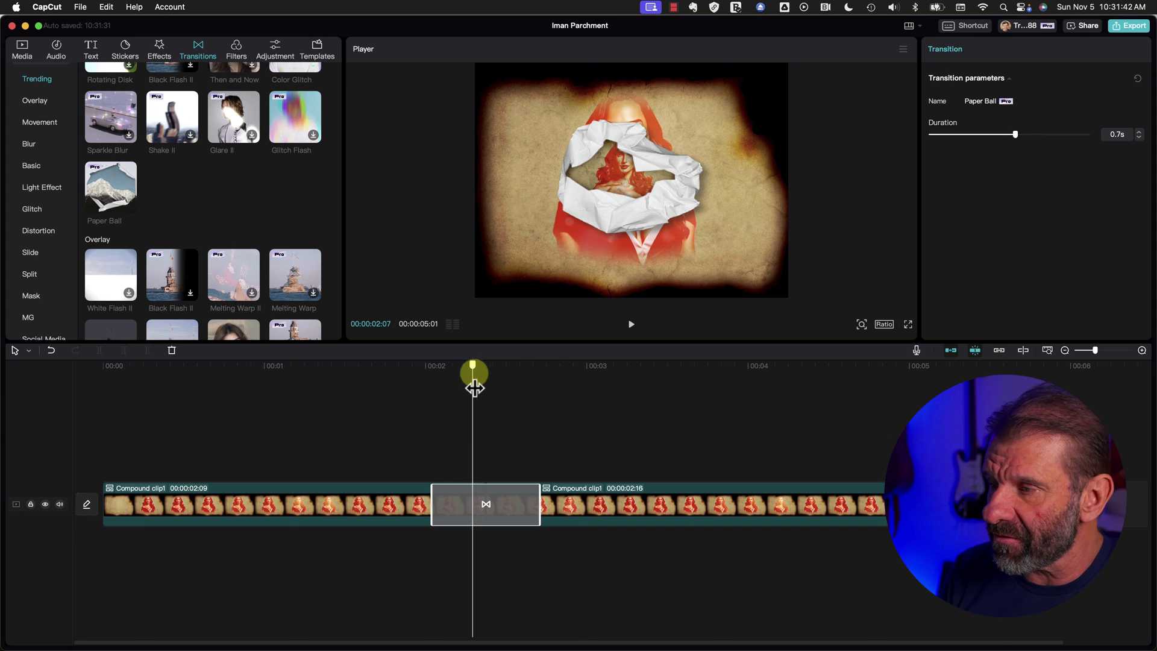
Drop the first compound clip's opacity to 0% and play the sequence to check.
{"action": "left_click", "coordinate": [386, 507]}
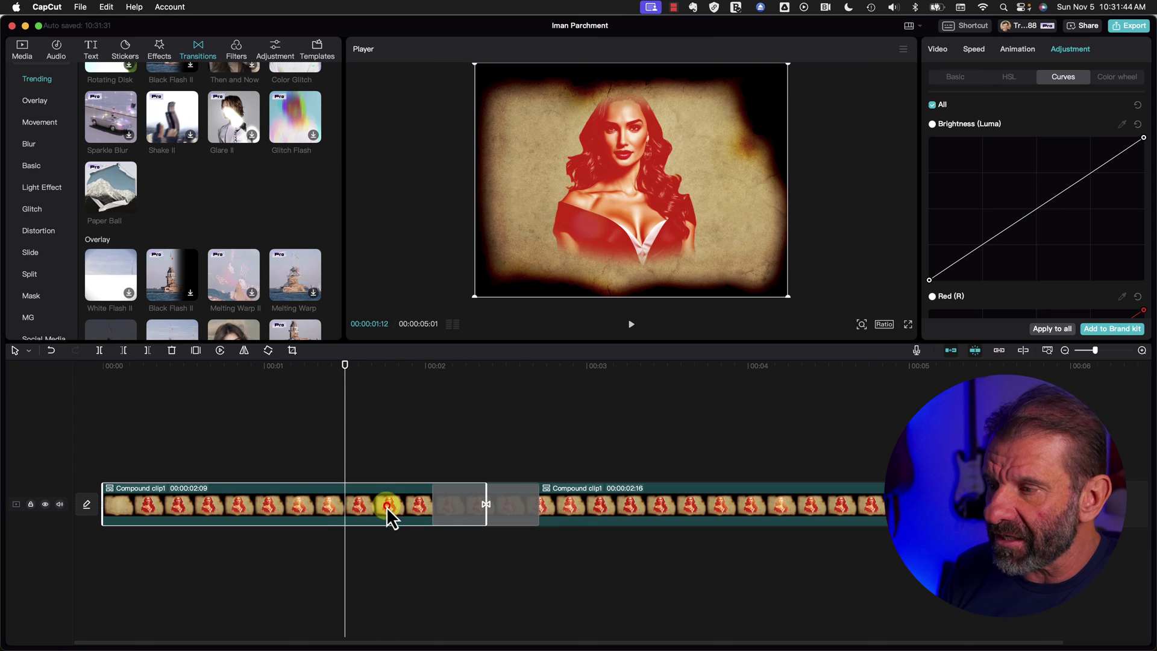
{"action": "left_click", "coordinate": [935, 49]}
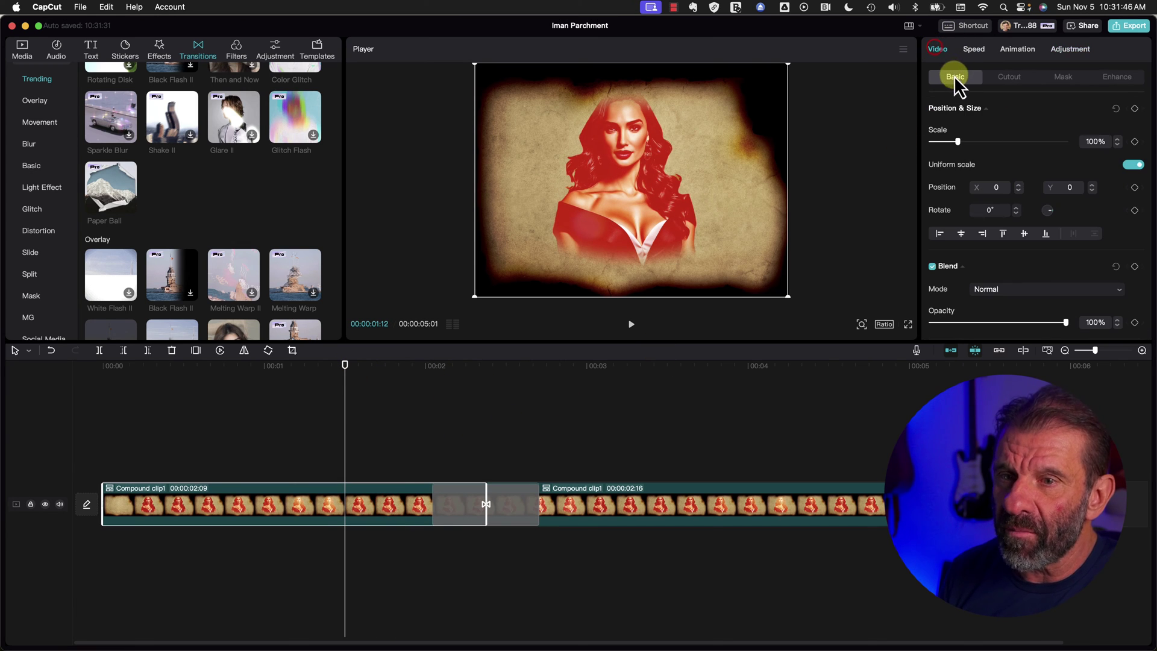
{"action": "left_click_drag", "start_coordinate": [1045, 323], "coordinate": [800, 332]}
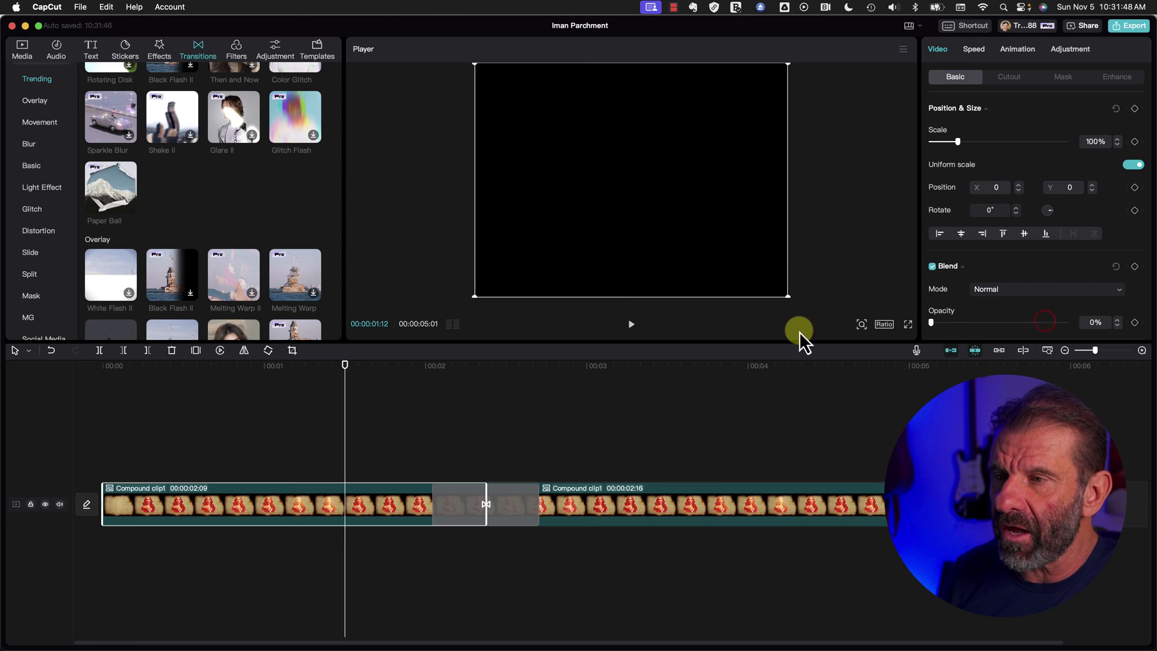
{"action": "key", "text": "space"}
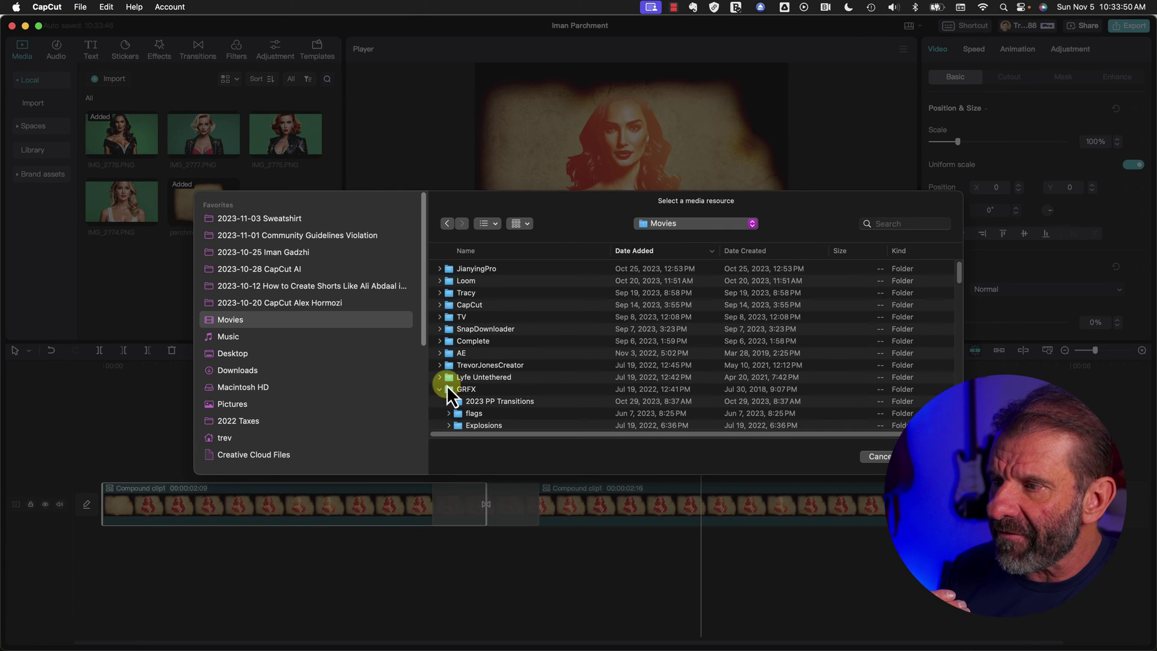
Import GreenScreenTrevs.png and place it on a track beneath the compound clips.
{"action": "scroll", "coordinate": [501, 386], "scroll_direction": "down", "scroll_amount": 7}
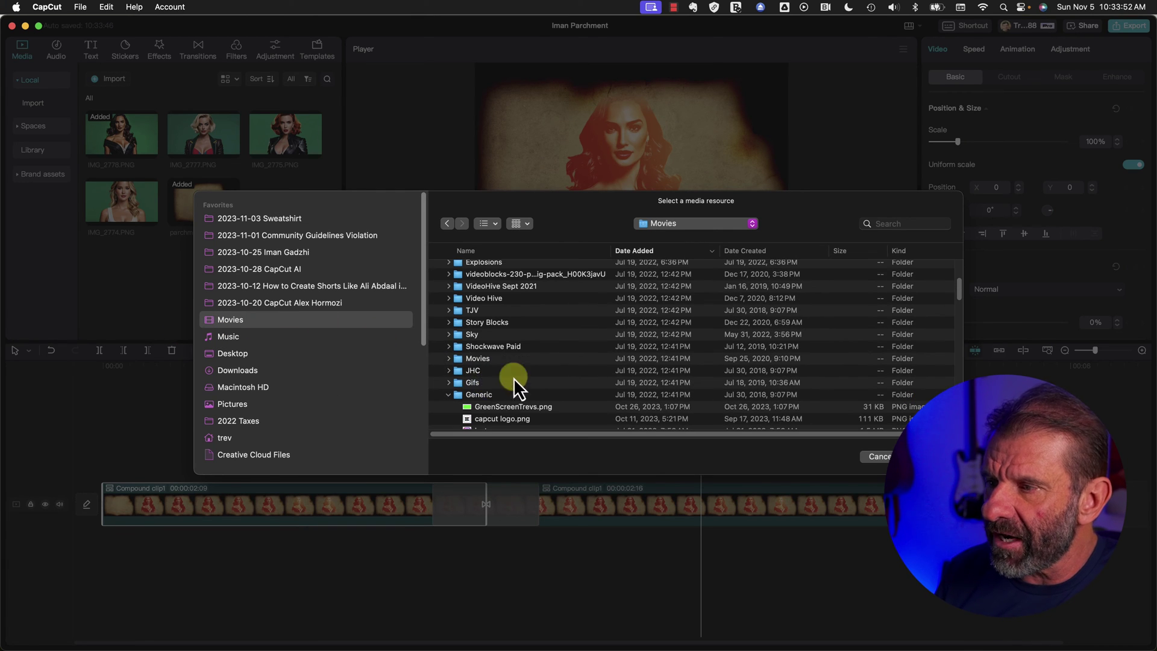
{"action": "scroll", "coordinate": [533, 374], "scroll_direction": "down", "scroll_amount": 4}
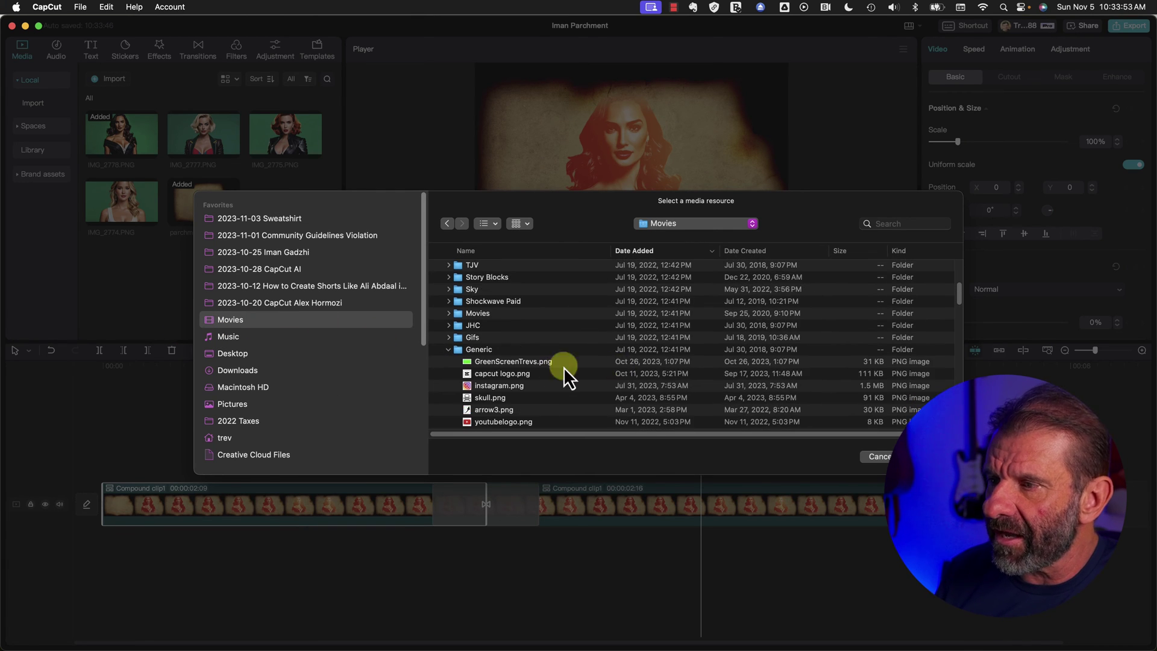
{"action": "double_click", "coordinate": [469, 362]}
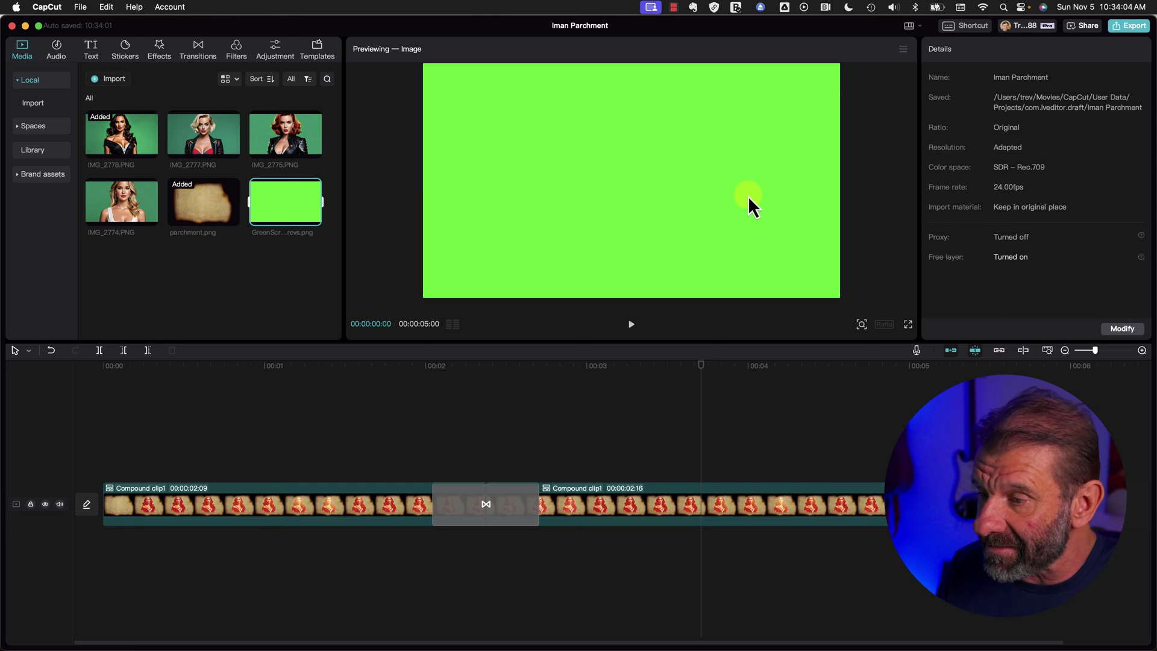
{"action": "left_click_drag", "start_coordinate": [282, 194], "coordinate": [97, 470]}
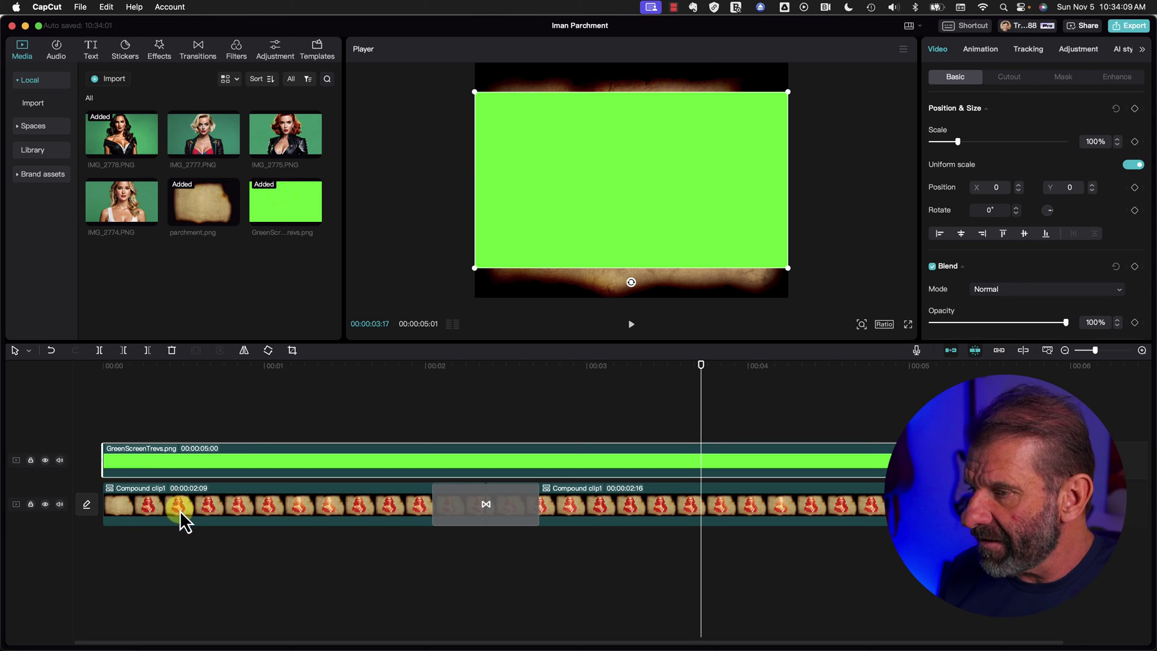
{"action": "left_click", "coordinate": [378, 507]}
{"action": "left_click_drag", "start_coordinate": [595, 552], "coordinate": [387, 429]}
{"action": "left_click_drag", "start_coordinate": [403, 361], "coordinate": [315, 361]}
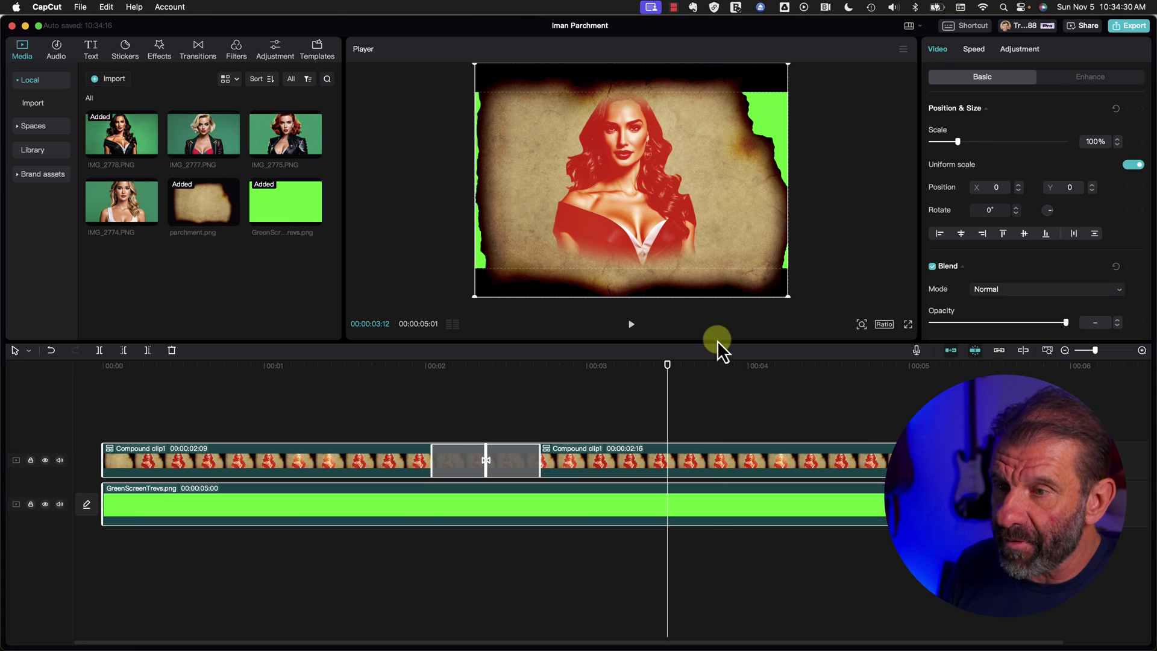
{"action": "key", "text": "super+z"}
Scale the green screen image to 226% and preview the result.
{"action": "left_click", "coordinate": [681, 505]}
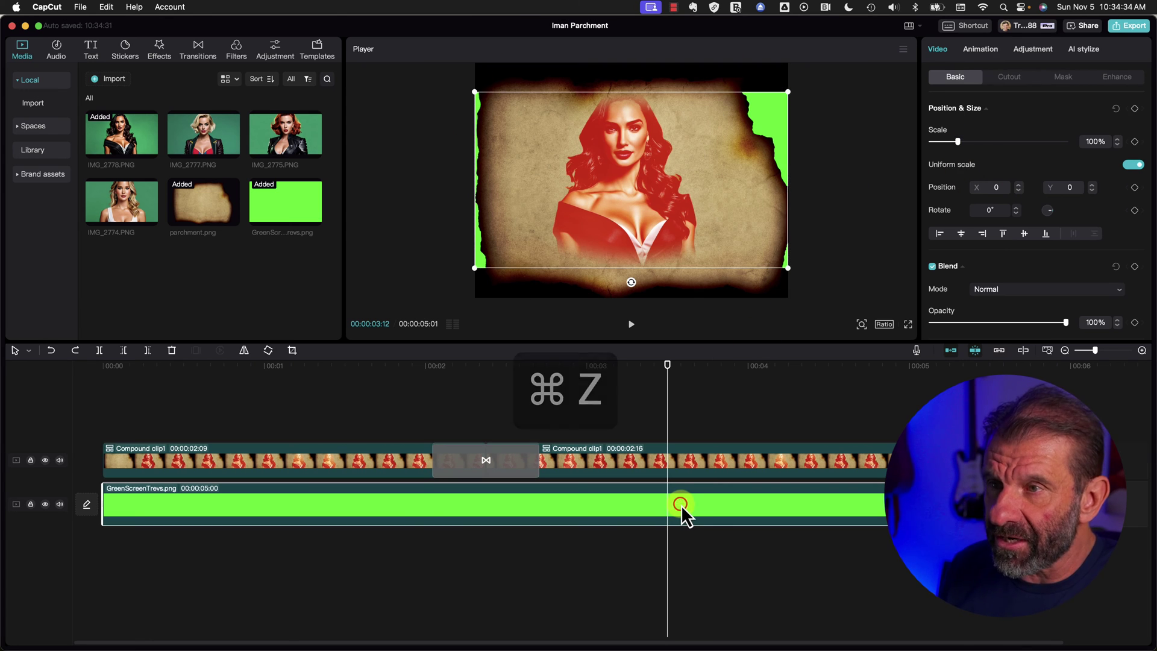
{"action": "left_click_drag", "start_coordinate": [959, 142], "coordinate": [993, 141]}
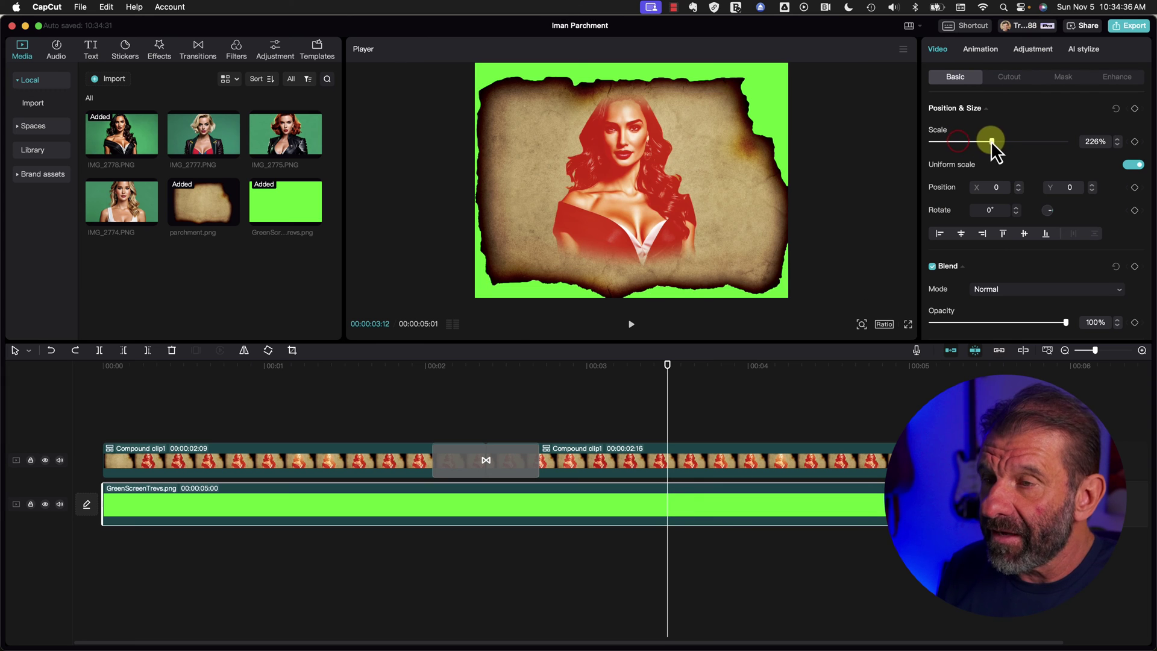
{"action": "left_click", "coordinate": [416, 366]}
{"action": "key", "text": "space"}
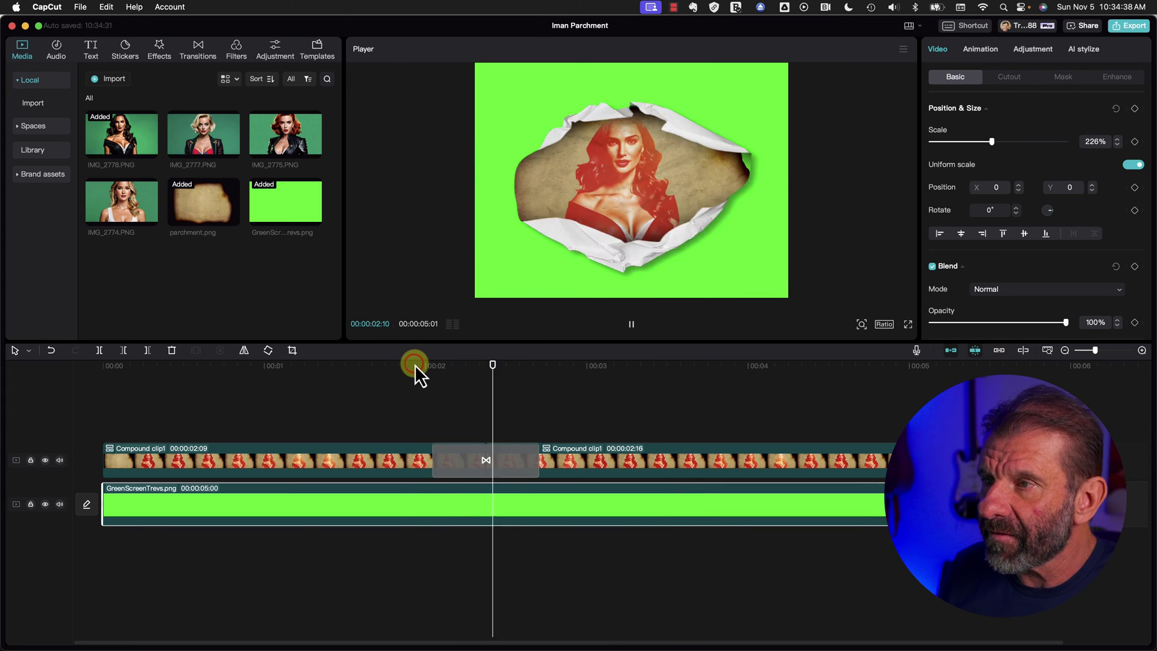
{"action": "key", "text": "space"}
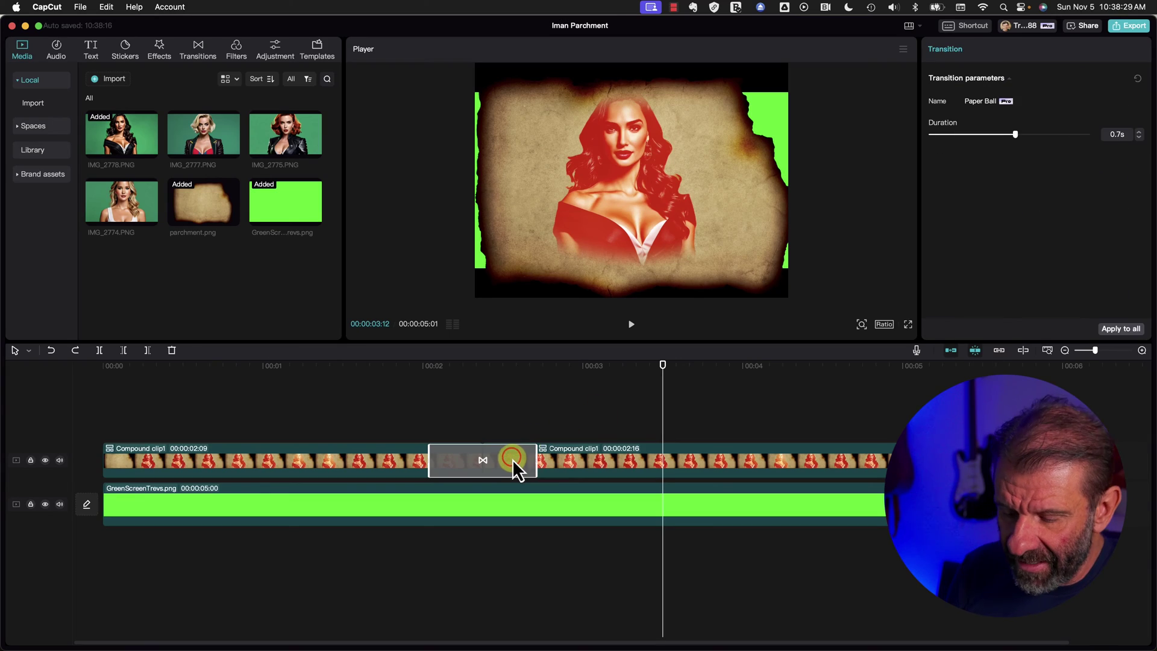
Delete the transition and first clip, extend the remaining clip, and undo the compound clip.
{"action": "key", "text": "Delete"}
{"action": "left_click", "coordinate": [424, 459]}
{"action": "key", "text": "Delete"}
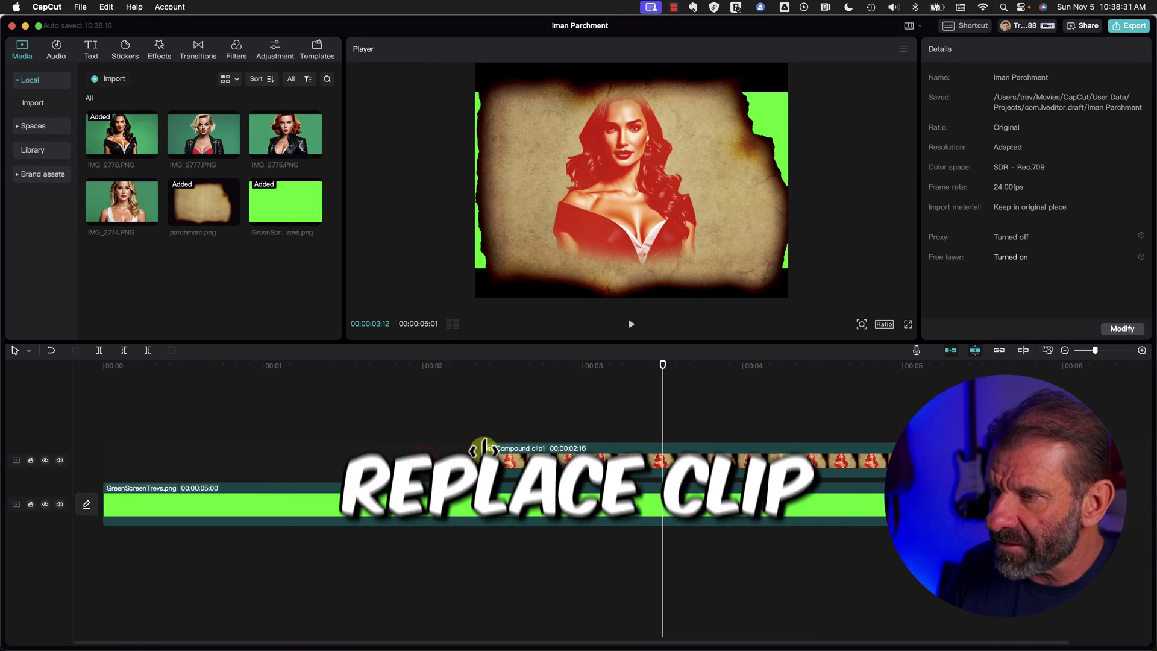
{"action": "left_click_drag", "start_coordinate": [484, 449], "coordinate": [103, 449]}
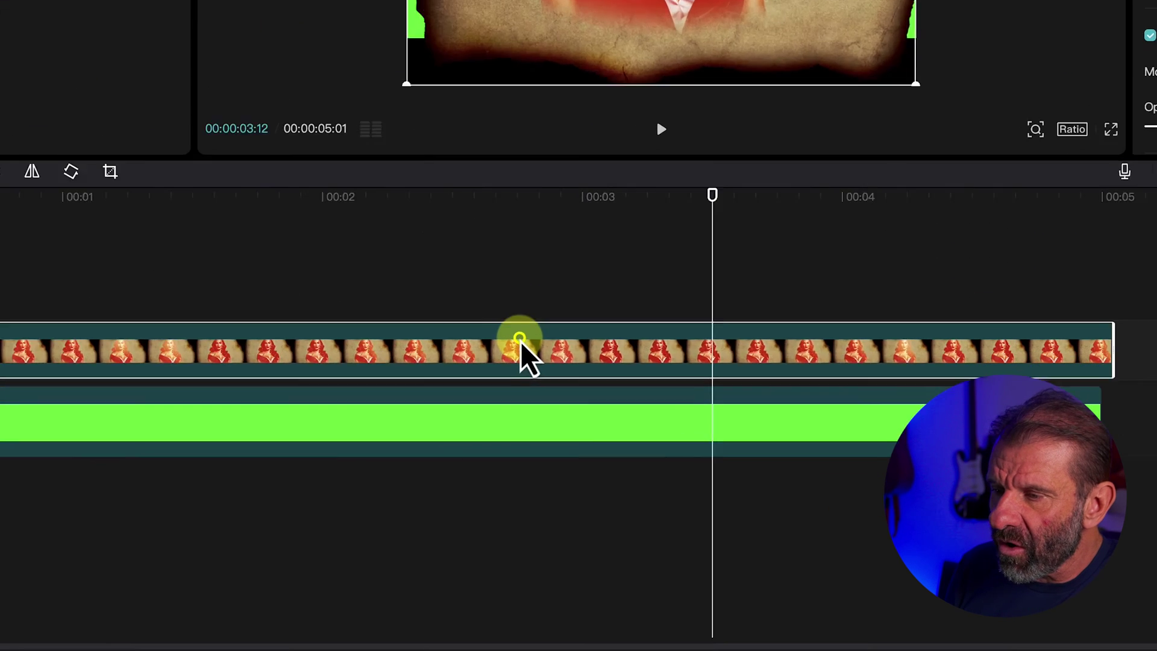
{"action": "right_click", "coordinate": [516, 339]}
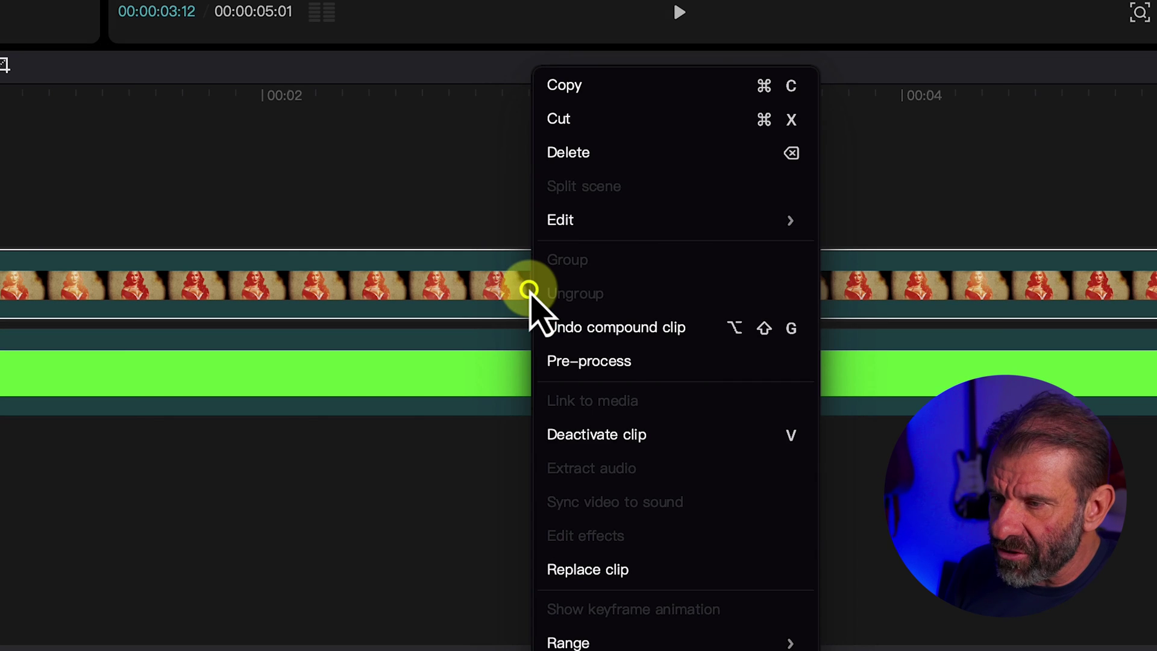
{"action": "left_click", "coordinate": [589, 327]}
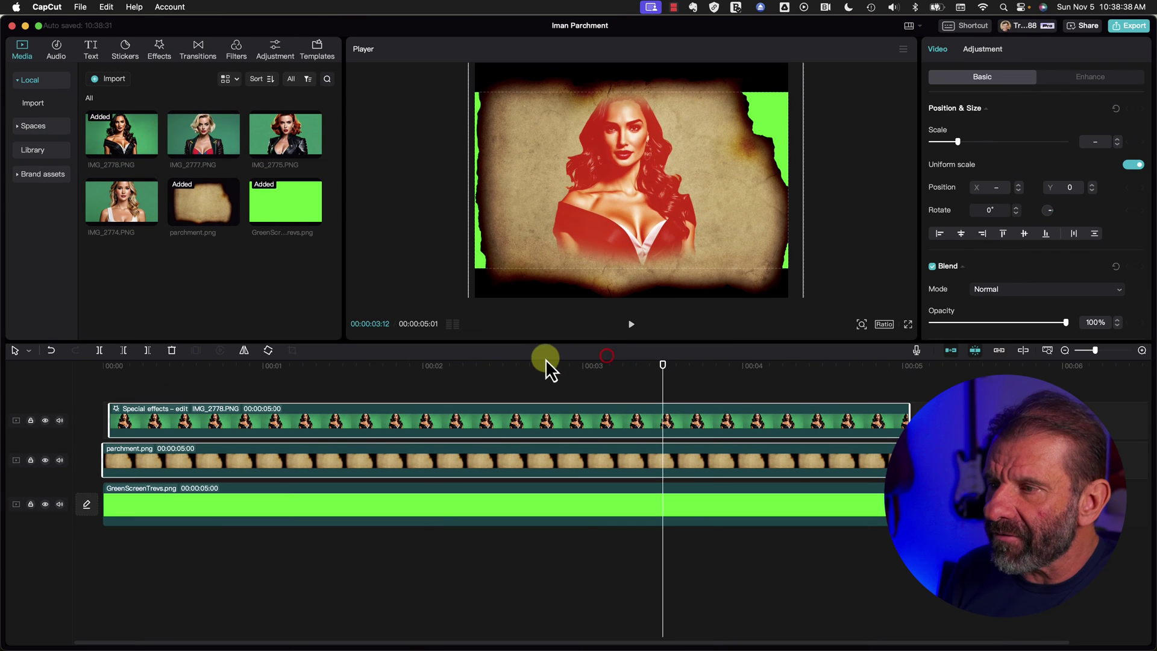
Replace the portrait clip with IMG_2777.PNG, keeping its red effect.
{"action": "left_click_drag", "start_coordinate": [545, 360], "coordinate": [520, 364]}
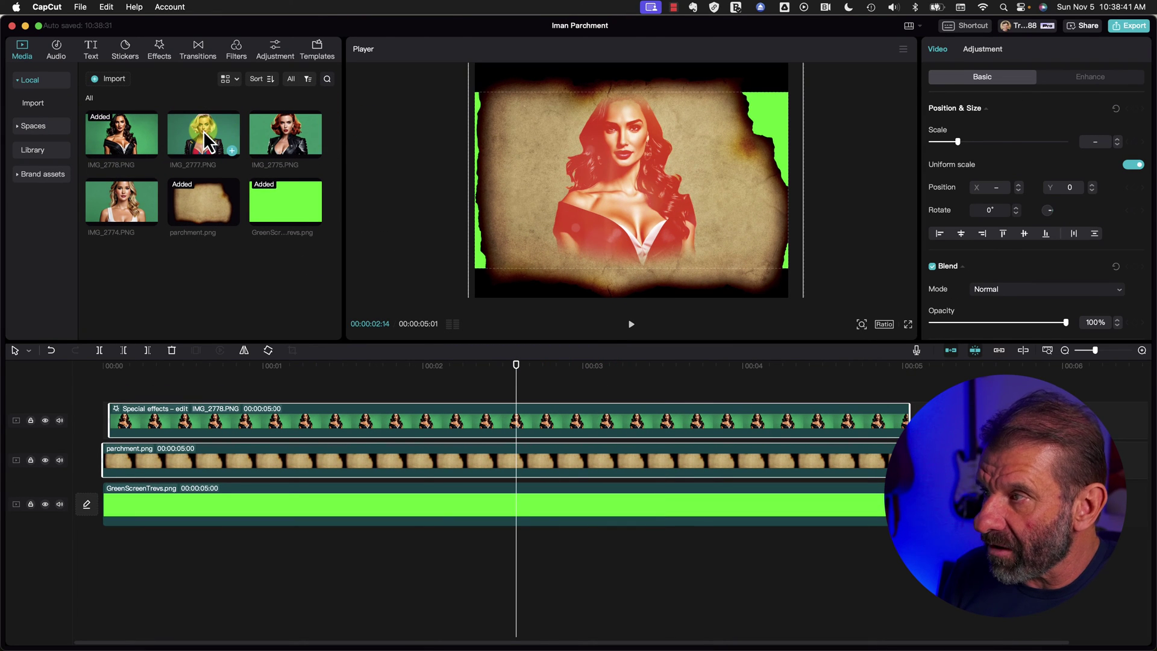
{"action": "left_click_drag", "start_coordinate": [204, 132], "coordinate": [445, 414]}
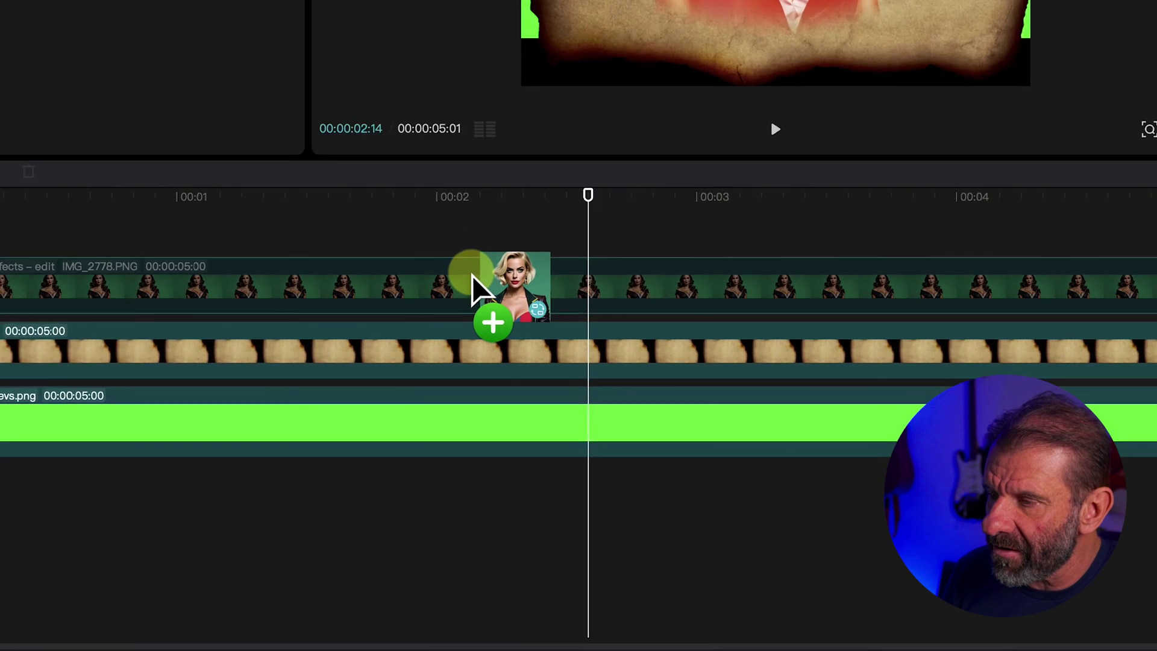
{"action": "left_click_drag", "start_coordinate": [472, 275], "coordinate": [488, 282]}
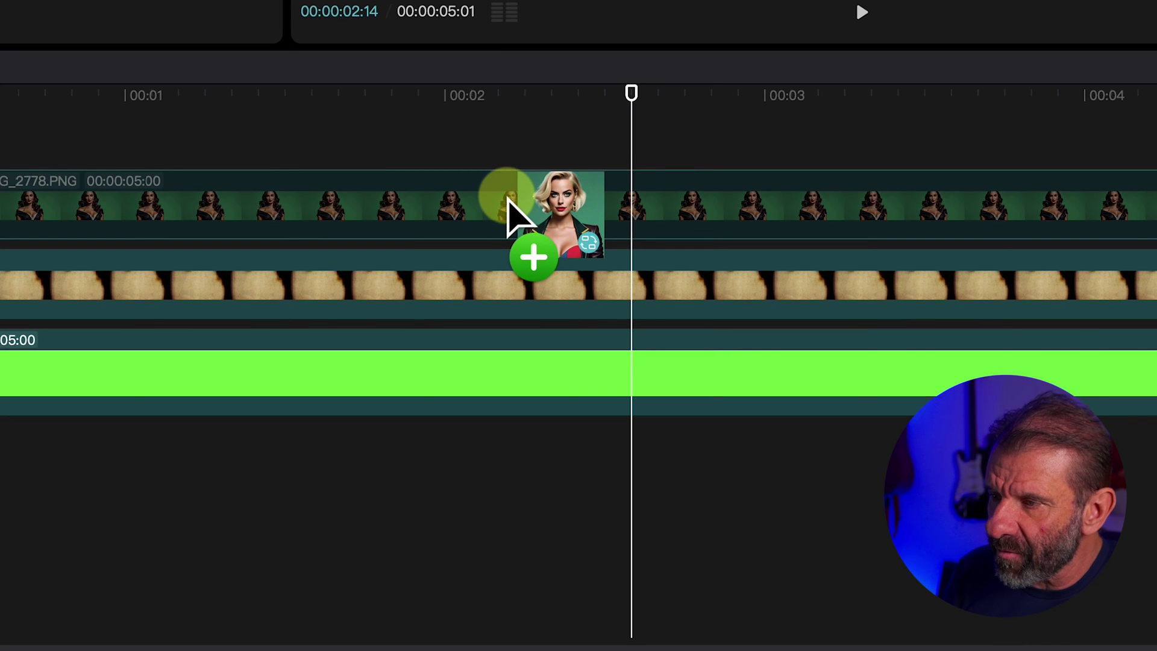
{"action": "mouse_move", "coordinate": [508, 205]}
{"action": "left_mouse_down"}
{"action": "mouse_move", "coordinate": [505, 226]}
{"action": "mouse_move", "coordinate": [527, 196]}
{"action": "left_mouse_up"}
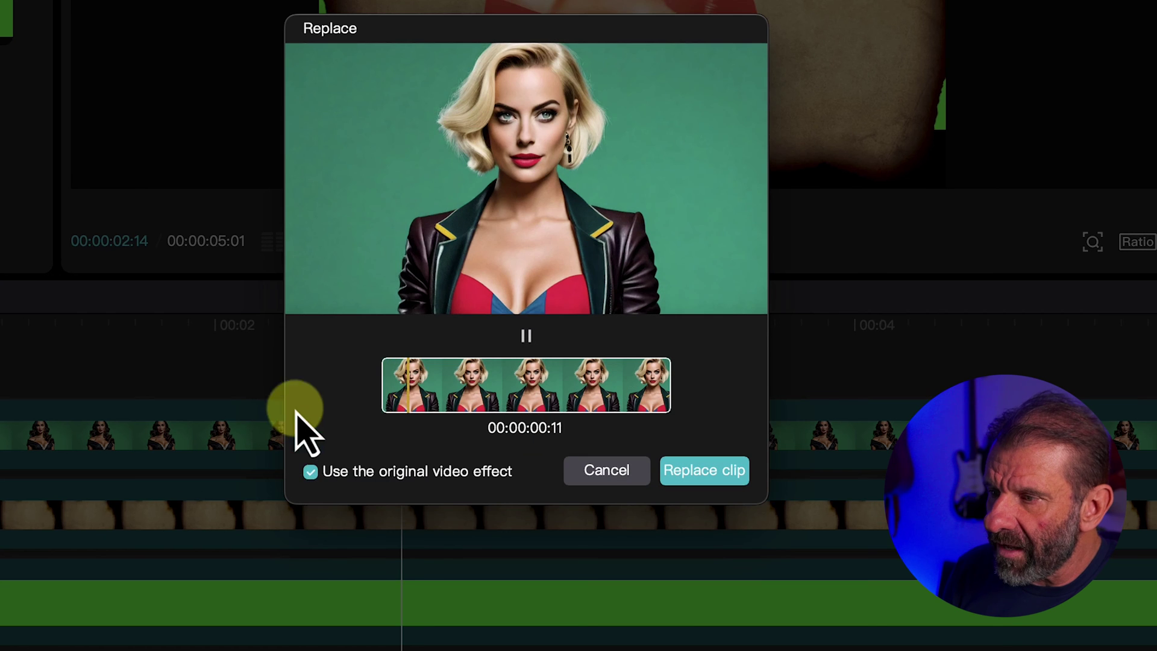
{"action": "left_click", "coordinate": [542, 244]}
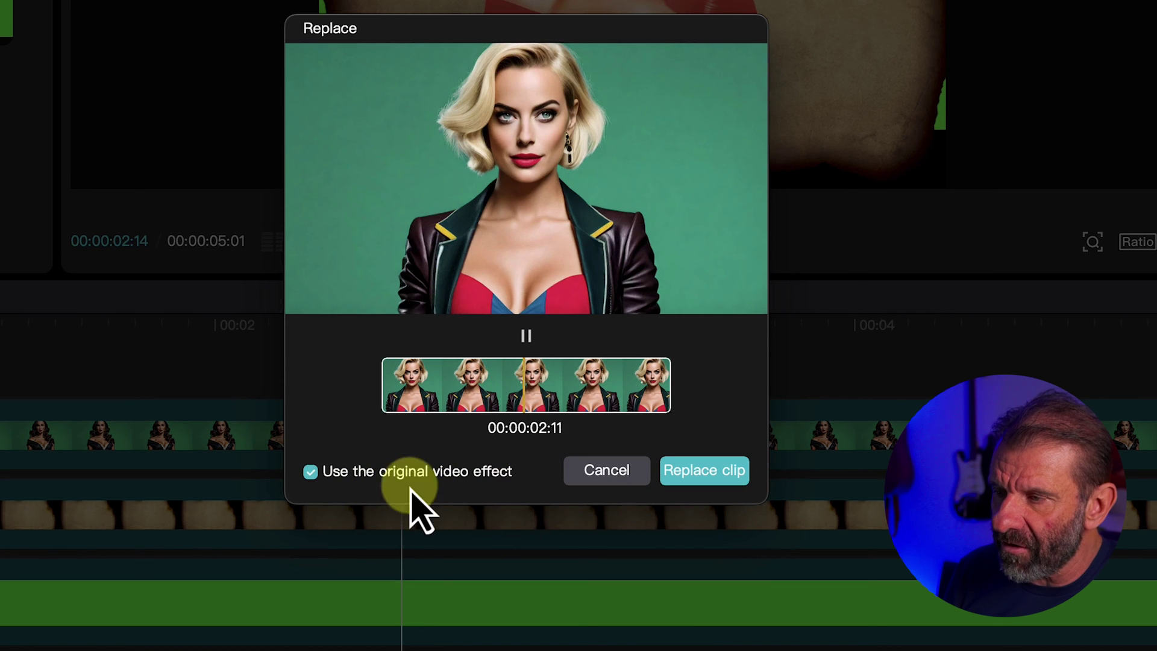
{"action": "left_click", "coordinate": [710, 476]}
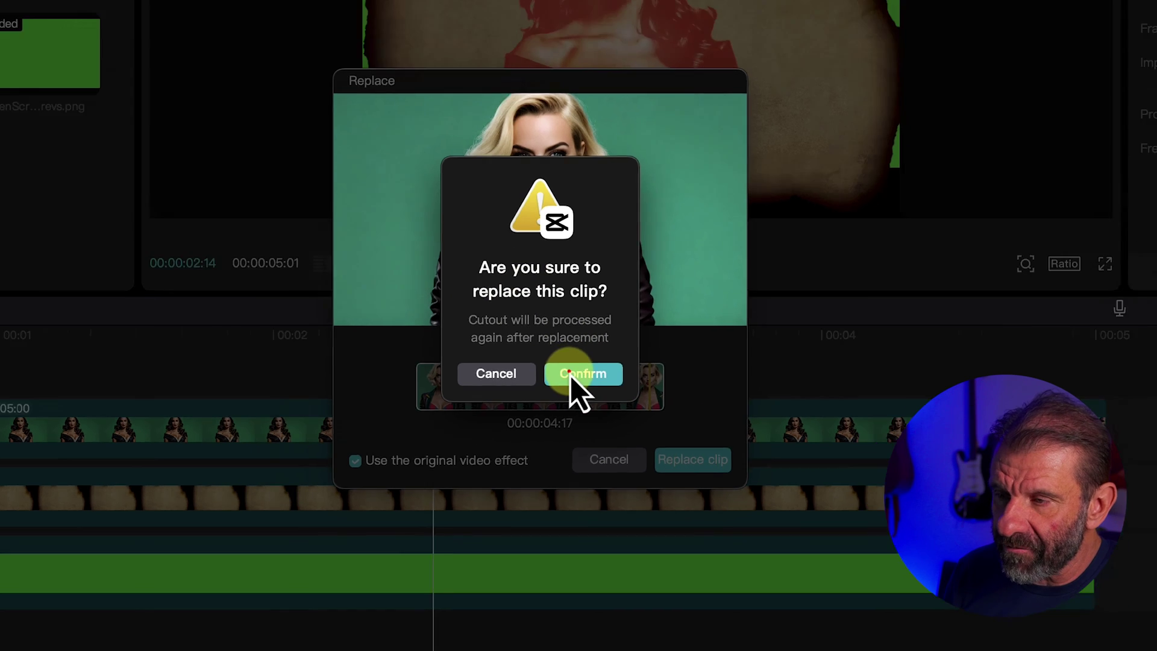
{"action": "left_click", "coordinate": [570, 375]}
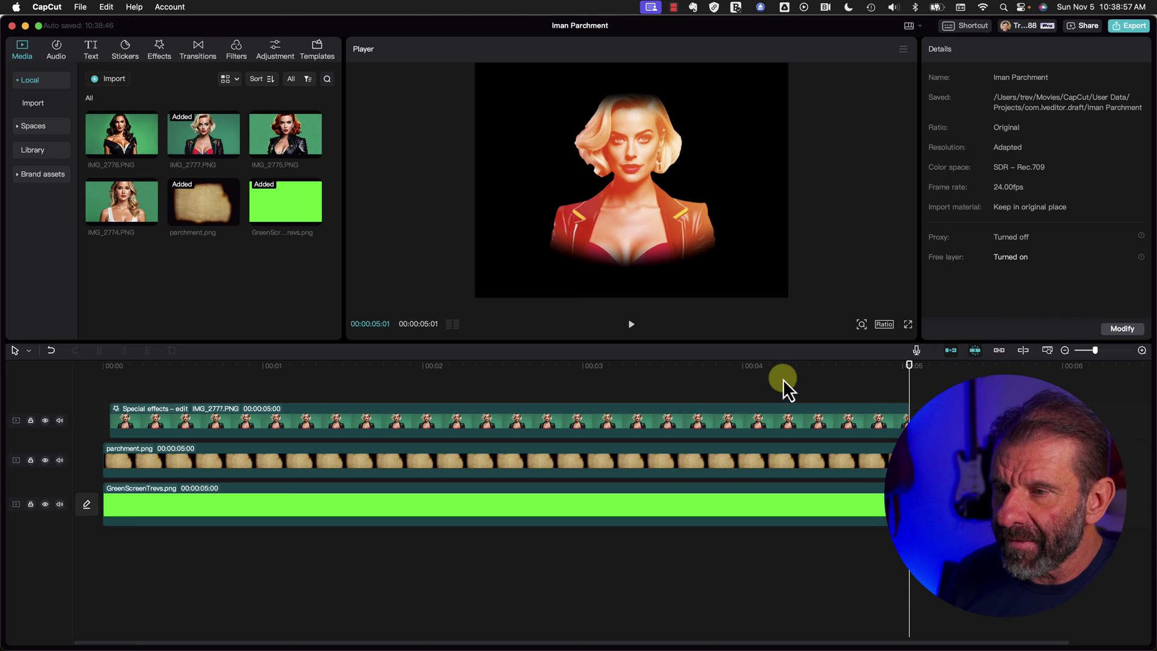
Enlarge the green screen clip to 288%.
{"action": "left_click_drag", "start_coordinate": [780, 365], "coordinate": [517, 359]}
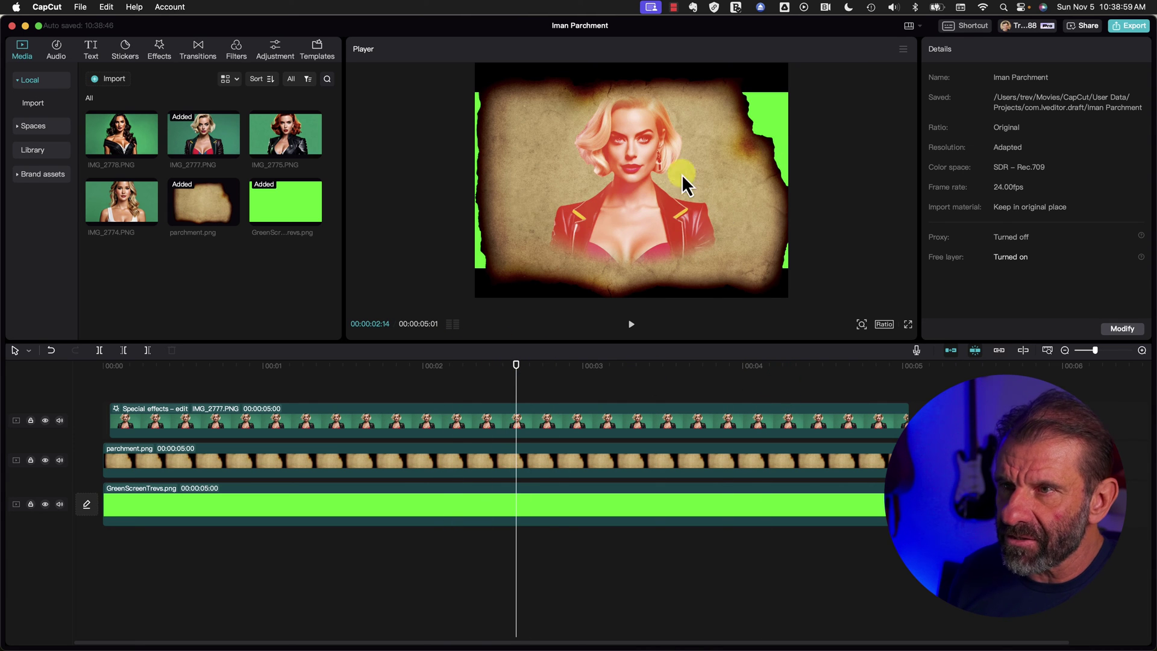
{"action": "left_click", "coordinate": [625, 500]}
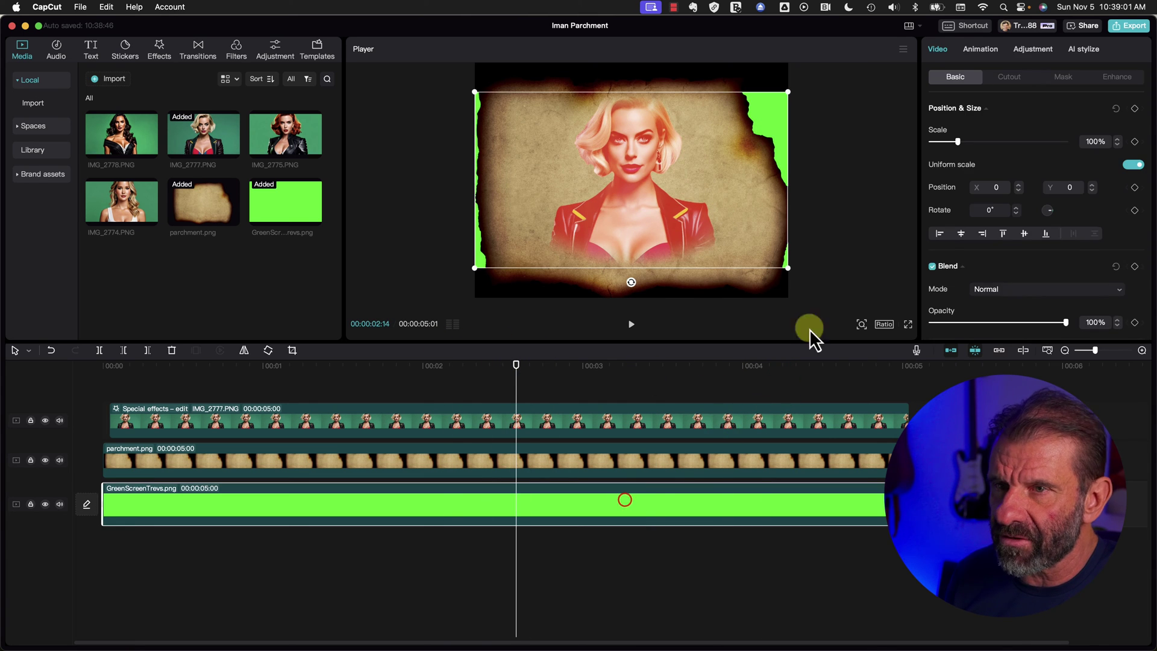
{"action": "left_click_drag", "start_coordinate": [959, 140], "coordinate": [1009, 143]}
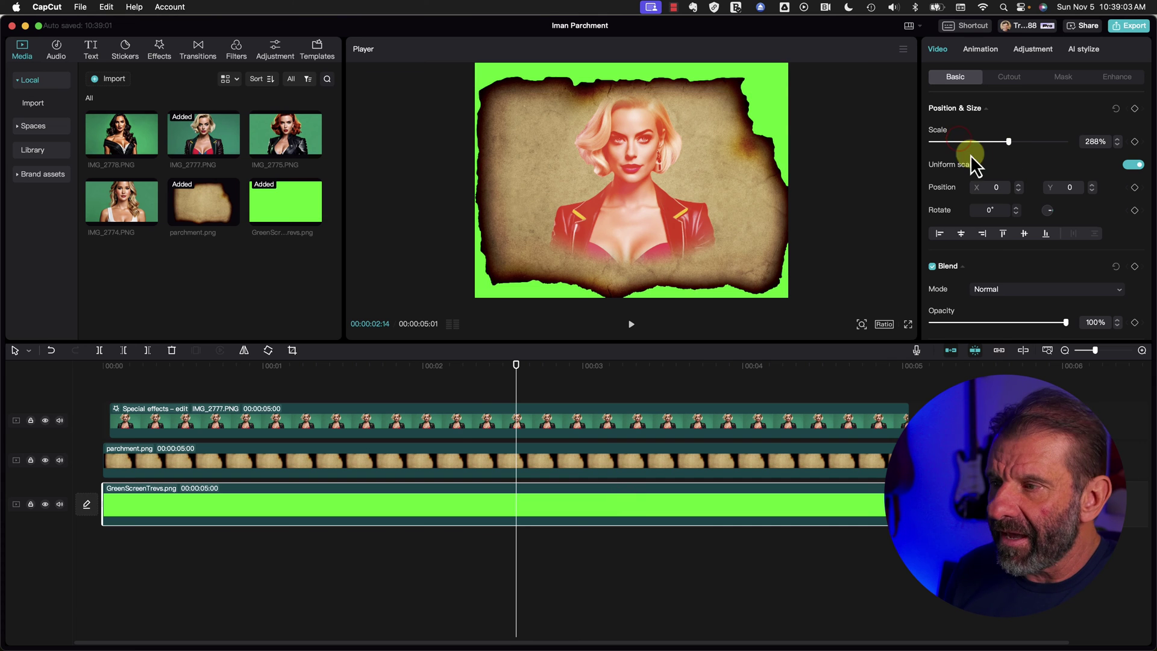
Recombine the portrait and parchment into a compound clip and split it.
{"action": "left_click_drag", "start_coordinate": [467, 393], "coordinate": [487, 460]}
{"action": "right_click", "coordinate": [487, 461]}
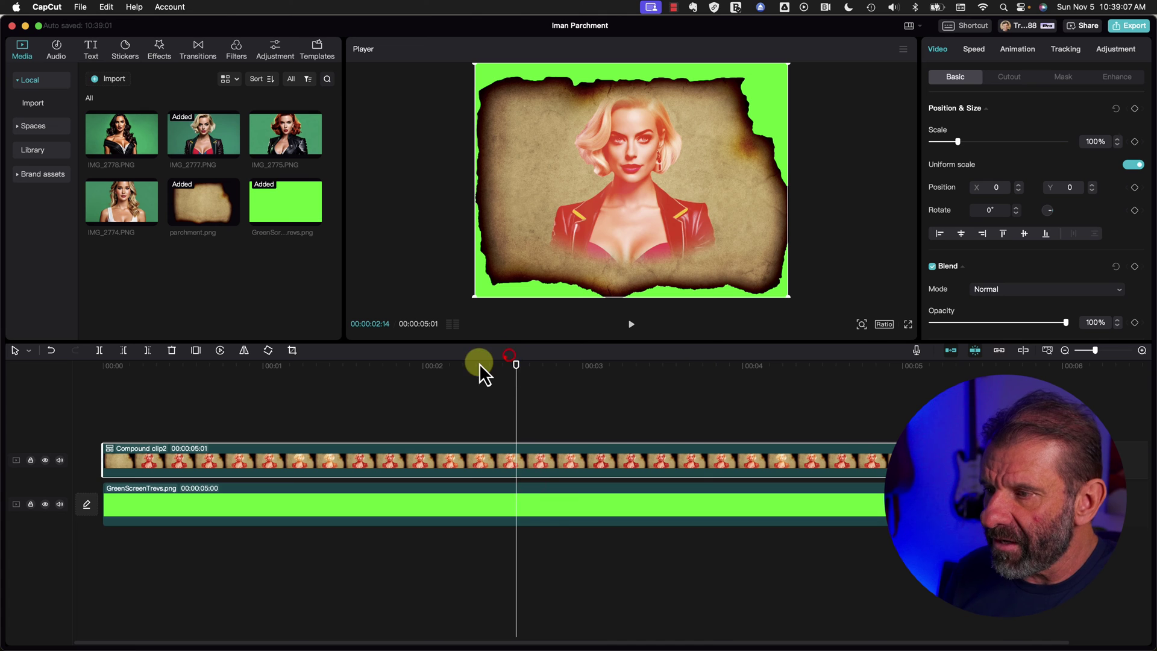
{"action": "left_click", "coordinate": [510, 368]}
{"action": "key", "text": "super+b"}
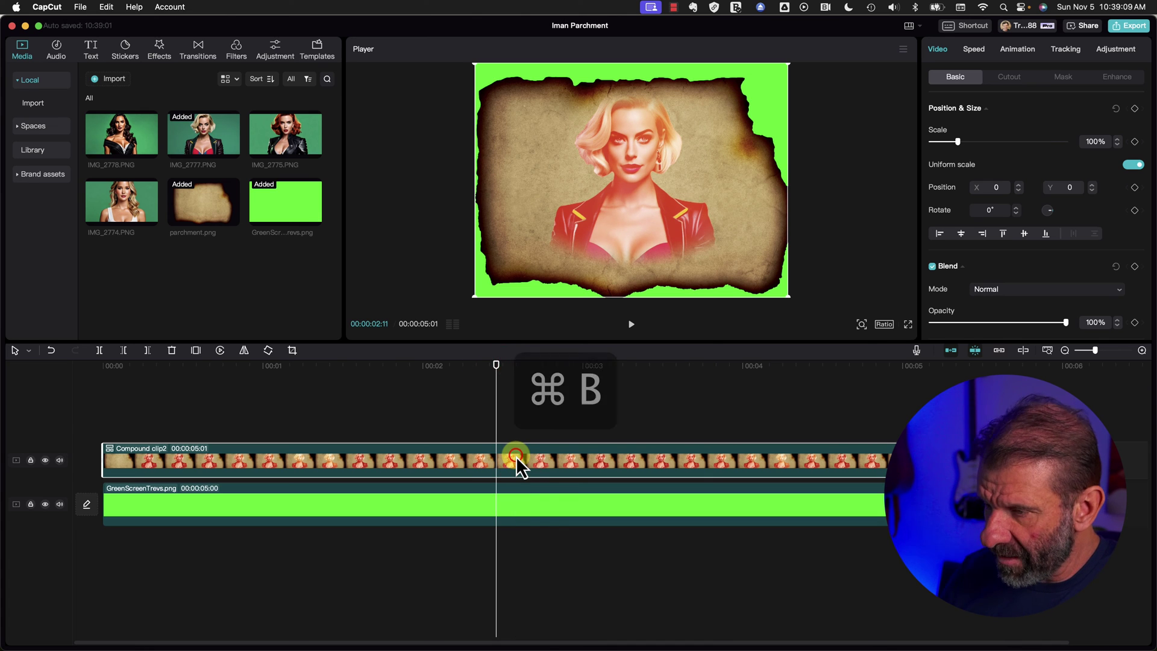
Add a Paper Ball transition between the two compound clip halves.
{"action": "left_click", "coordinate": [197, 54]}
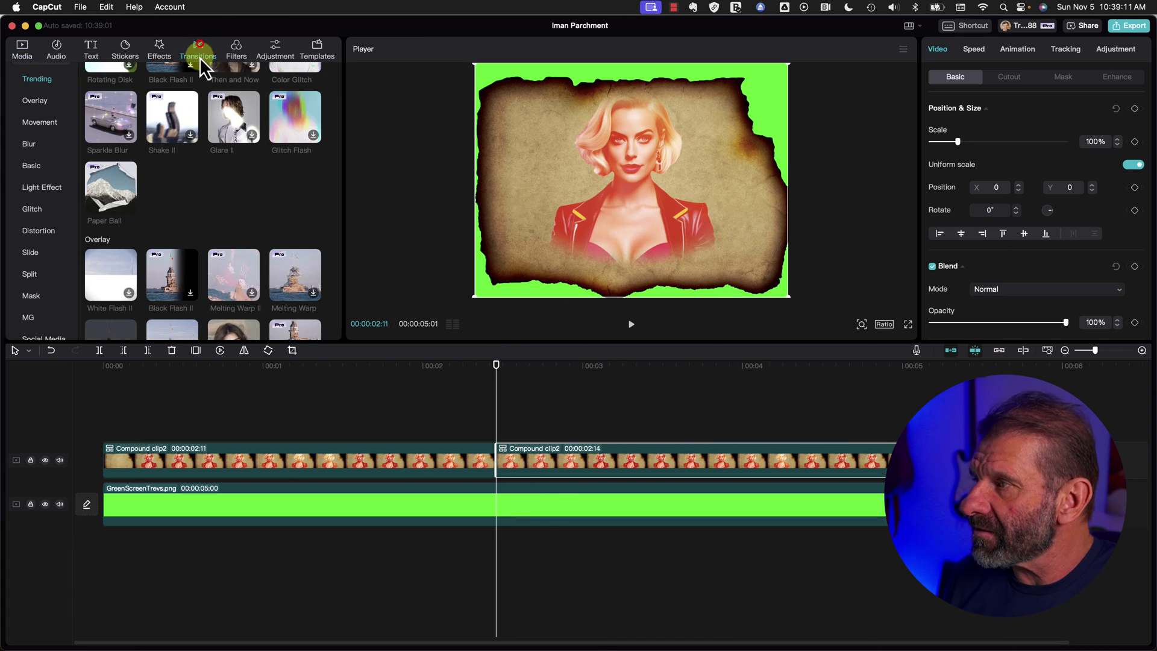
{"action": "left_click_drag", "start_coordinate": [101, 168], "coordinate": [482, 457]}
{"action": "left_click_drag", "start_coordinate": [406, 362], "coordinate": [369, 365]}
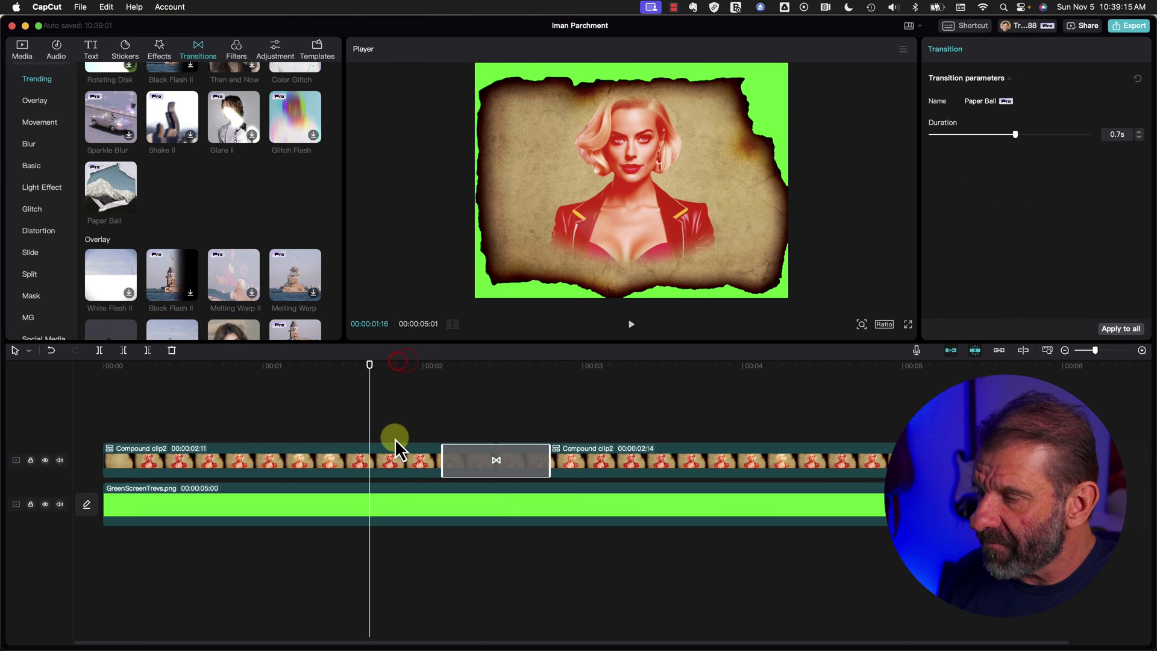
Set the first compound clip's opacity to 0% and play back.
{"action": "left_click", "coordinate": [391, 456]}
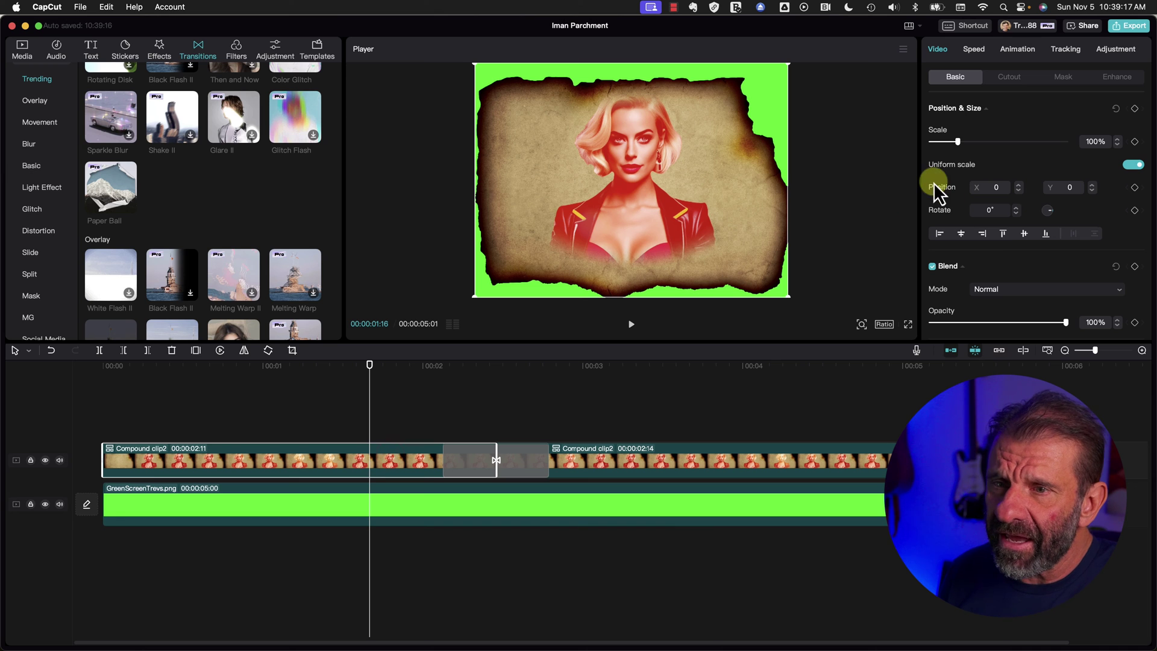
{"action": "left_click_drag", "start_coordinate": [1039, 324], "coordinate": [852, 323]}
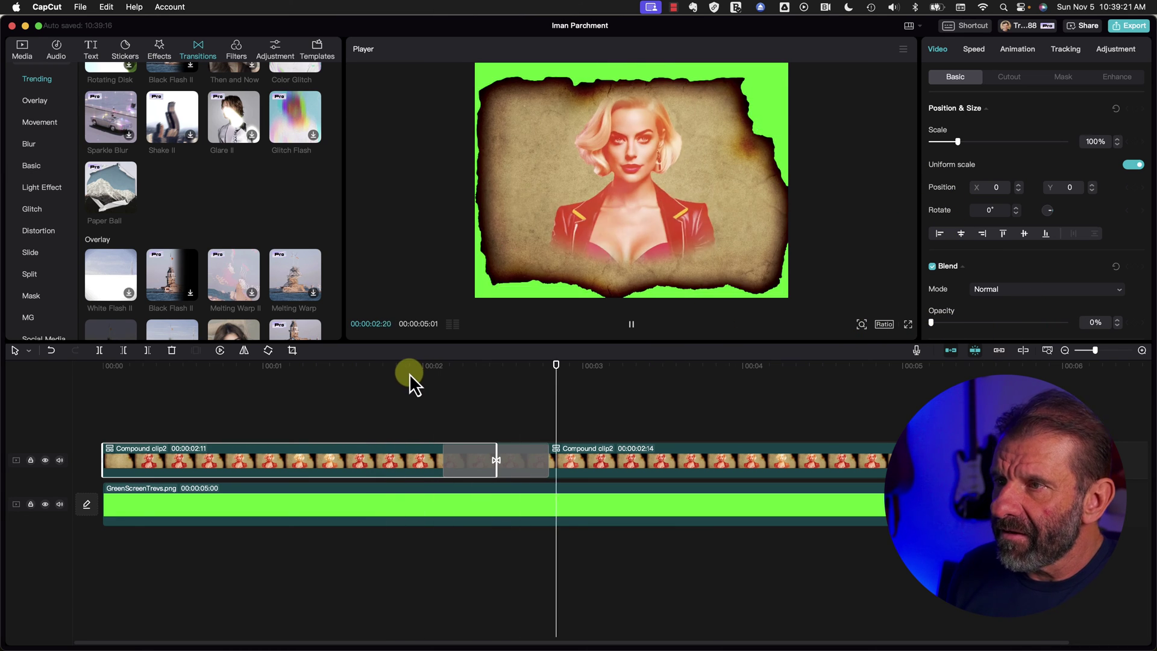
{"action": "key", "text": "space"}
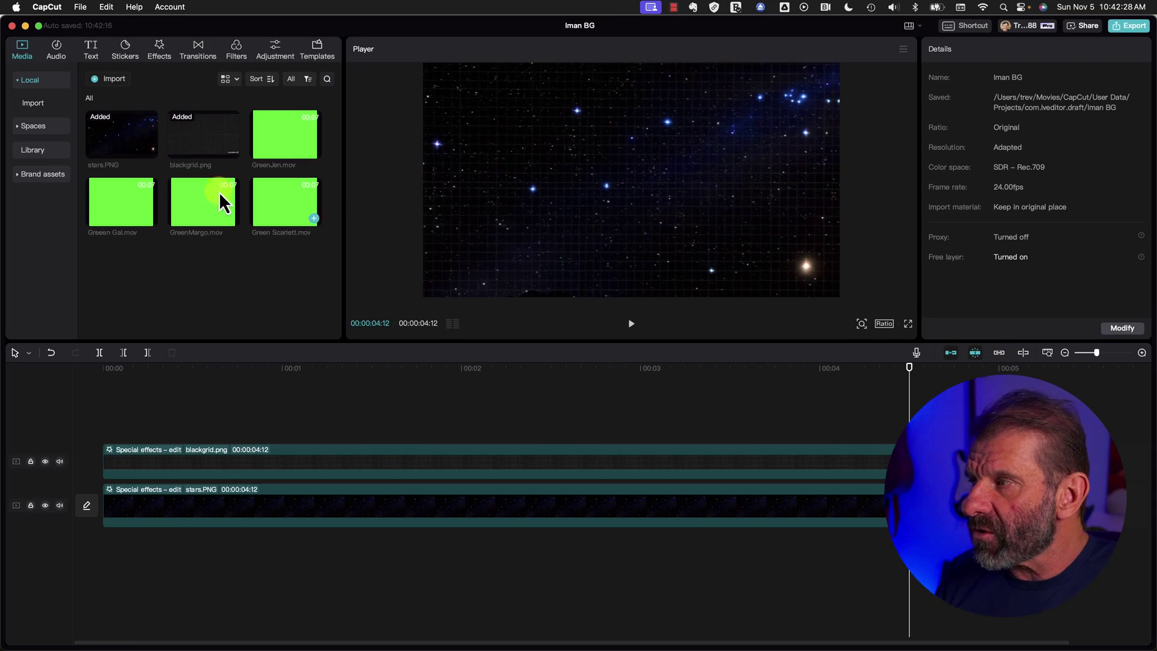
Add Green Gal.mov, trim off its first 2:17, and start the 3:19 remainder at zero.
{"action": "left_click_drag", "start_coordinate": [123, 197], "coordinate": [105, 421]}
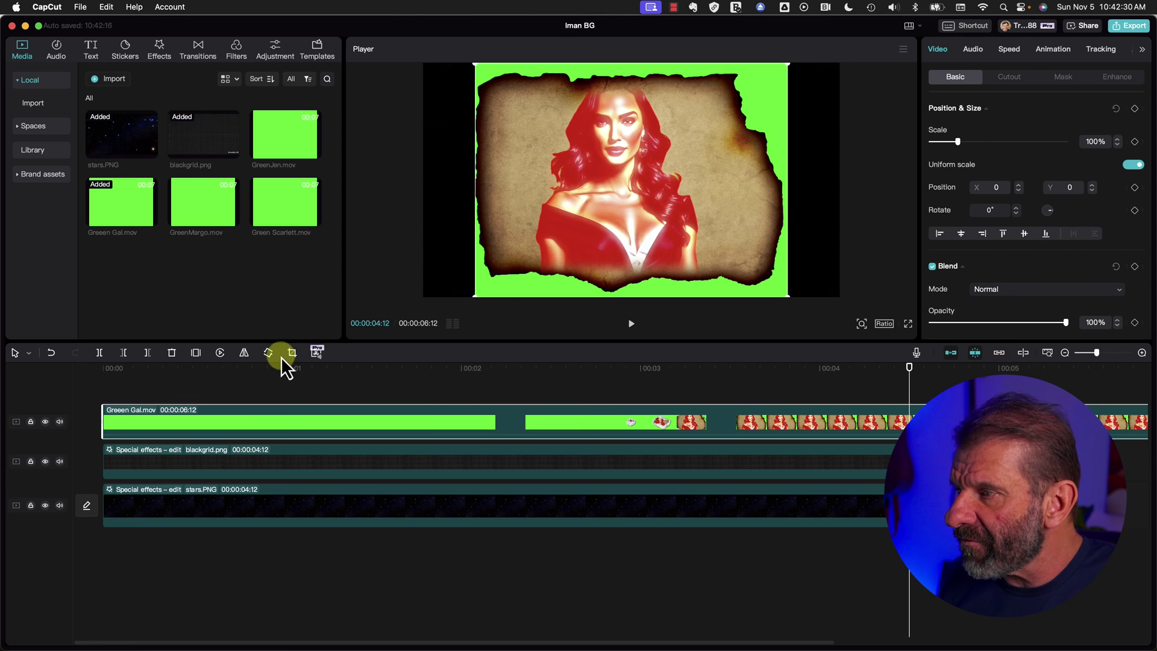
{"action": "left_click_drag", "start_coordinate": [342, 364], "coordinate": [580, 386]}
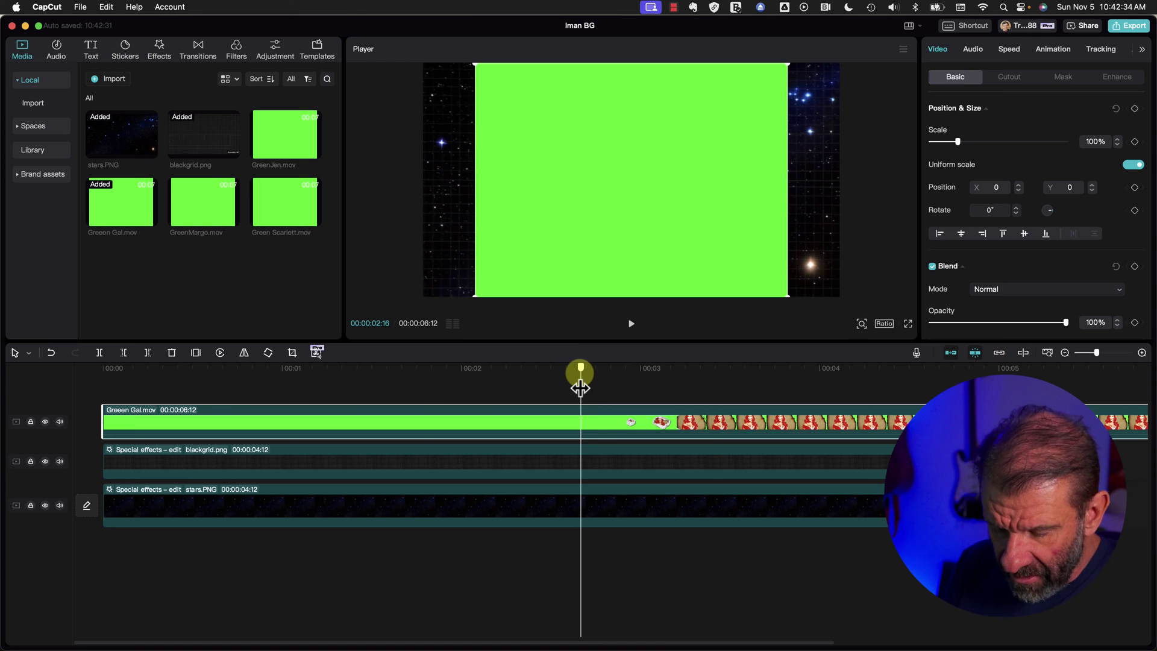
{"action": "key", "text": "Right"}
{"action": "left_click", "coordinate": [580, 374]}
{"action": "key", "text": "Right"}
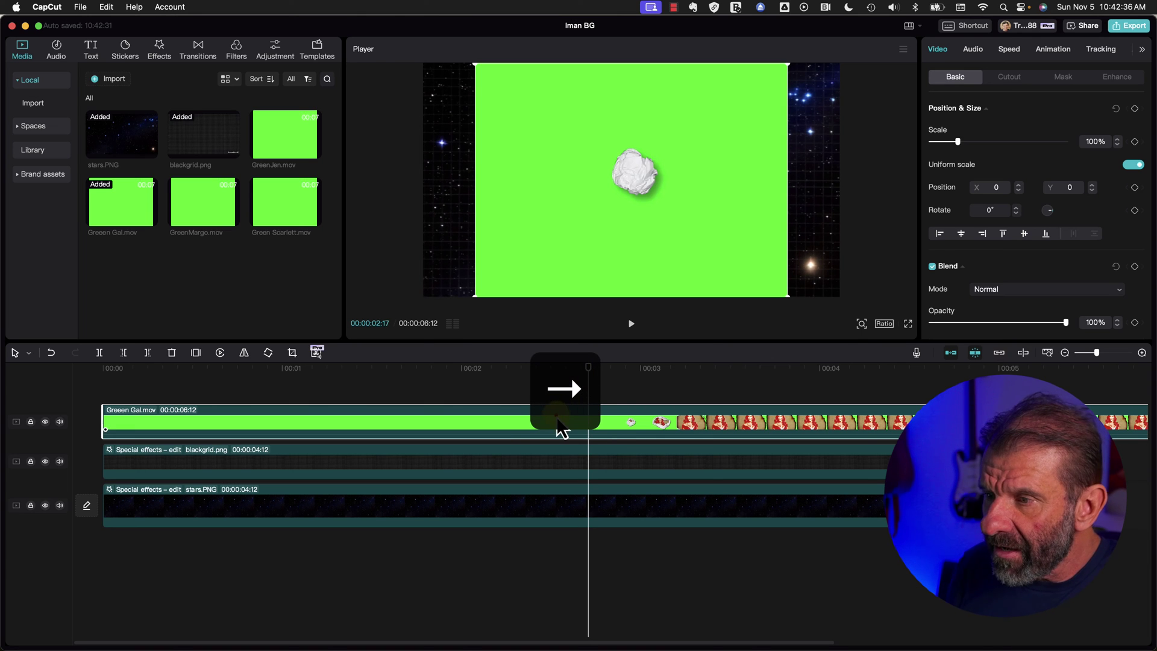
{"action": "key", "text": "super+b"}
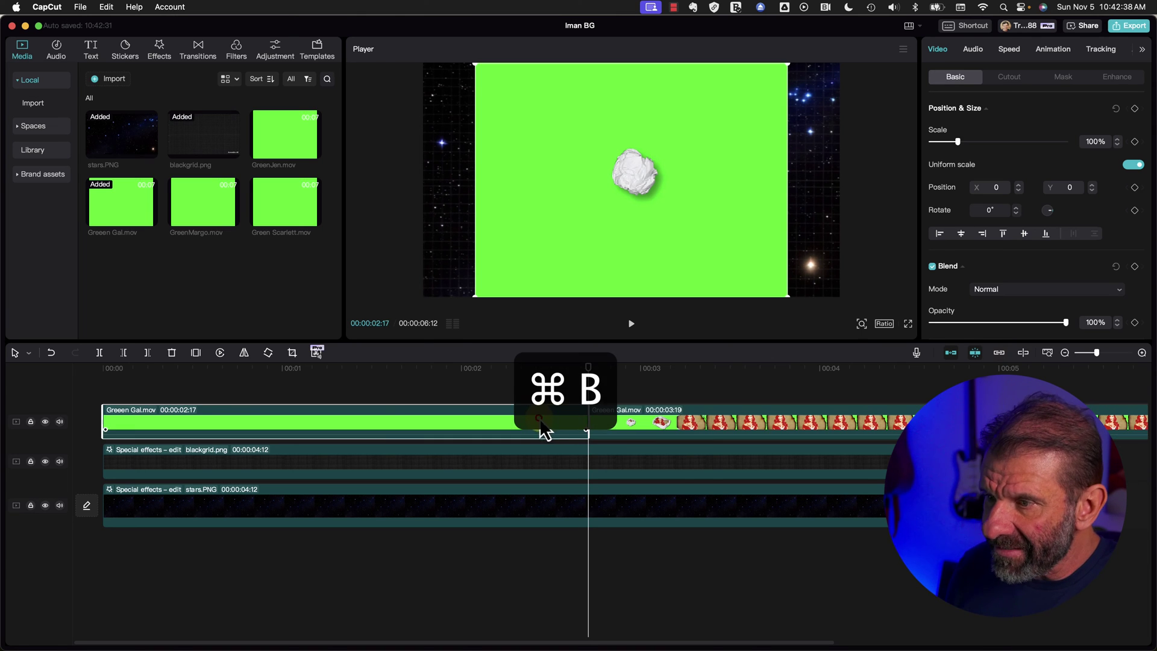
{"action": "key", "text": "Delete"}
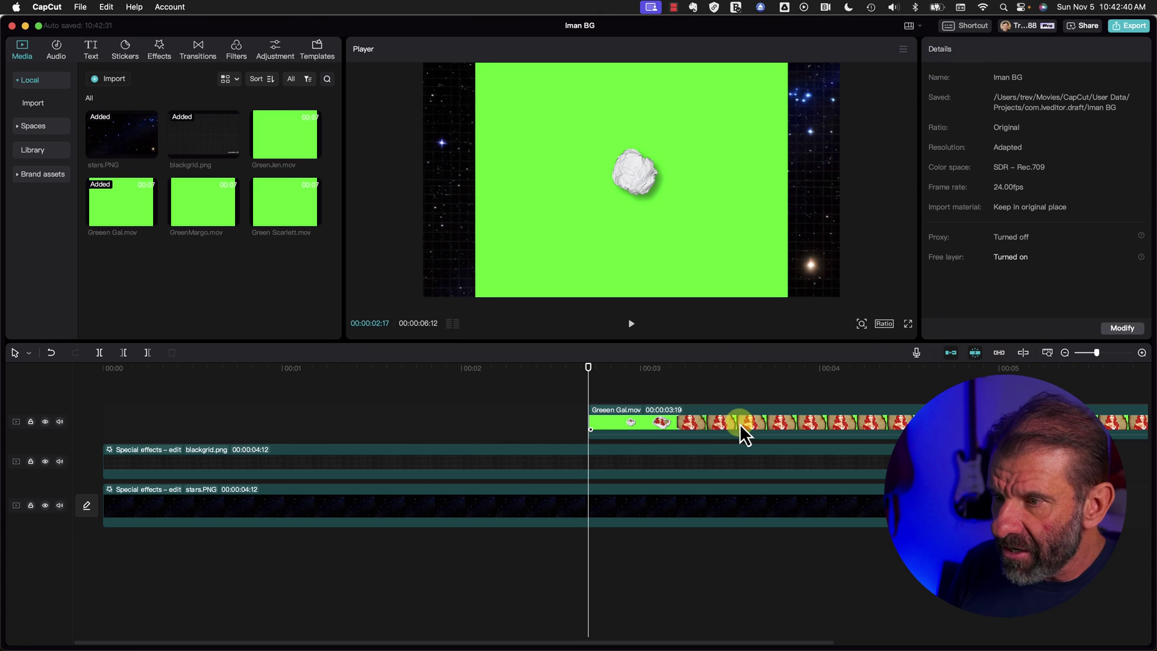
{"action": "left_click_drag", "start_coordinate": [740, 425], "coordinate": [217, 425]}
{"action": "left_click_drag", "start_coordinate": [258, 369], "coordinate": [320, 392]}
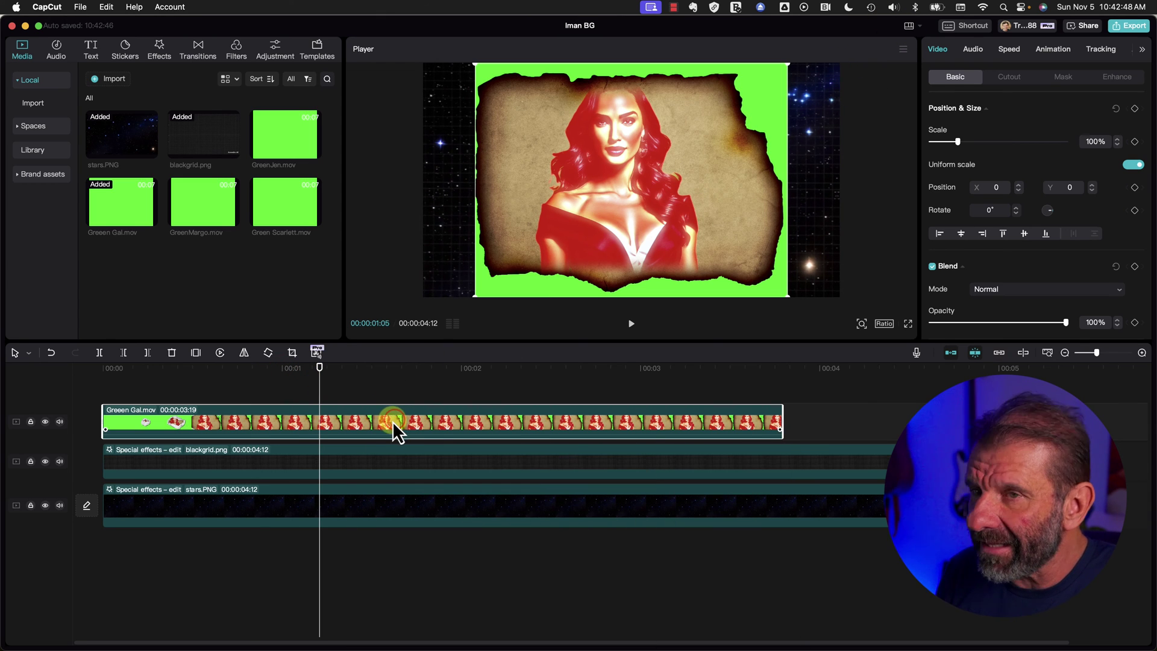
Chroma-key out the green backdrop with Strength 69 and Shadow 37.
{"action": "left_click", "coordinate": [1013, 77]}
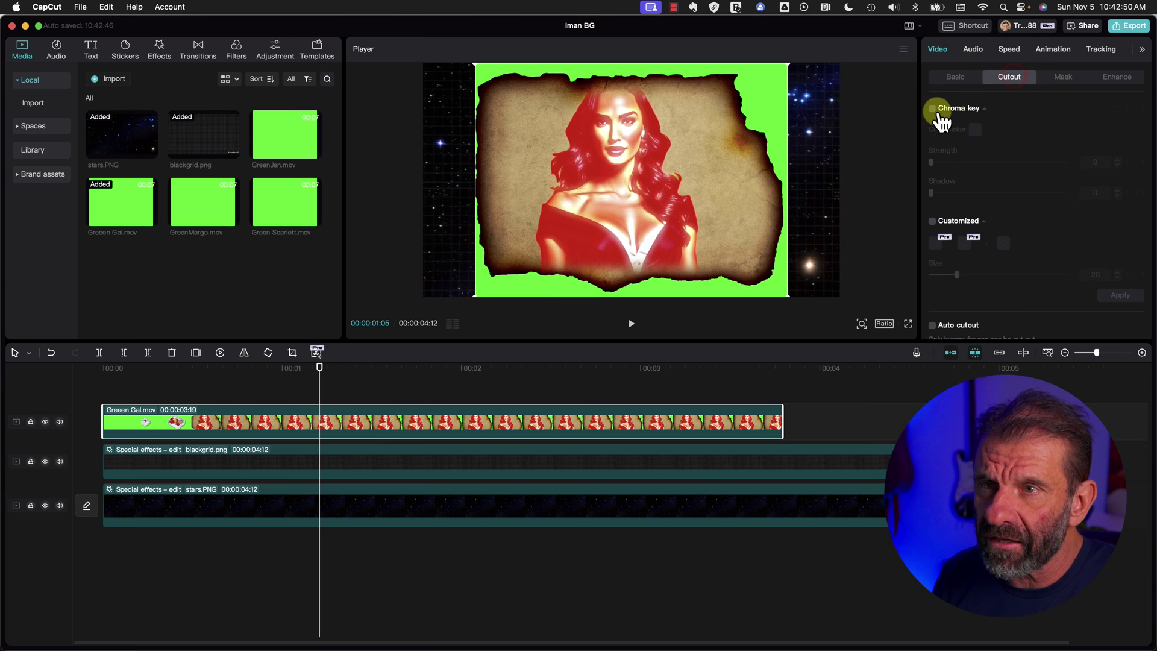
{"action": "left_click", "coordinate": [763, 96]}
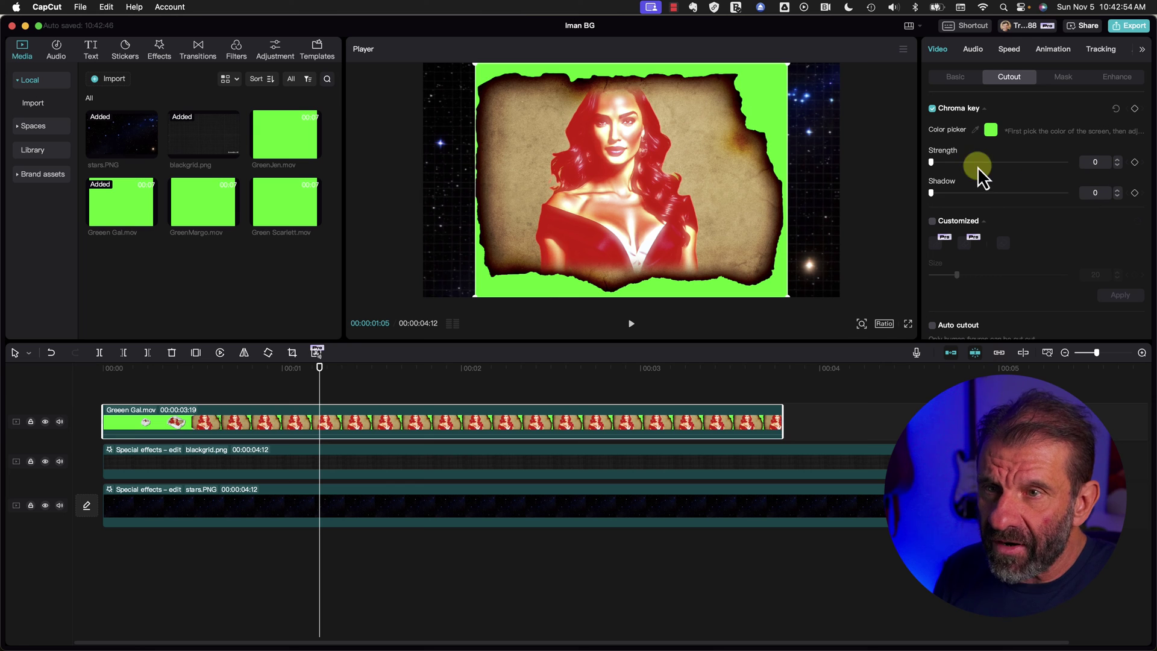
{"action": "left_click_drag", "start_coordinate": [977, 166], "coordinate": [969, 160]}
{"action": "left_click_drag", "start_coordinate": [1043, 167], "coordinate": [1015, 170]}
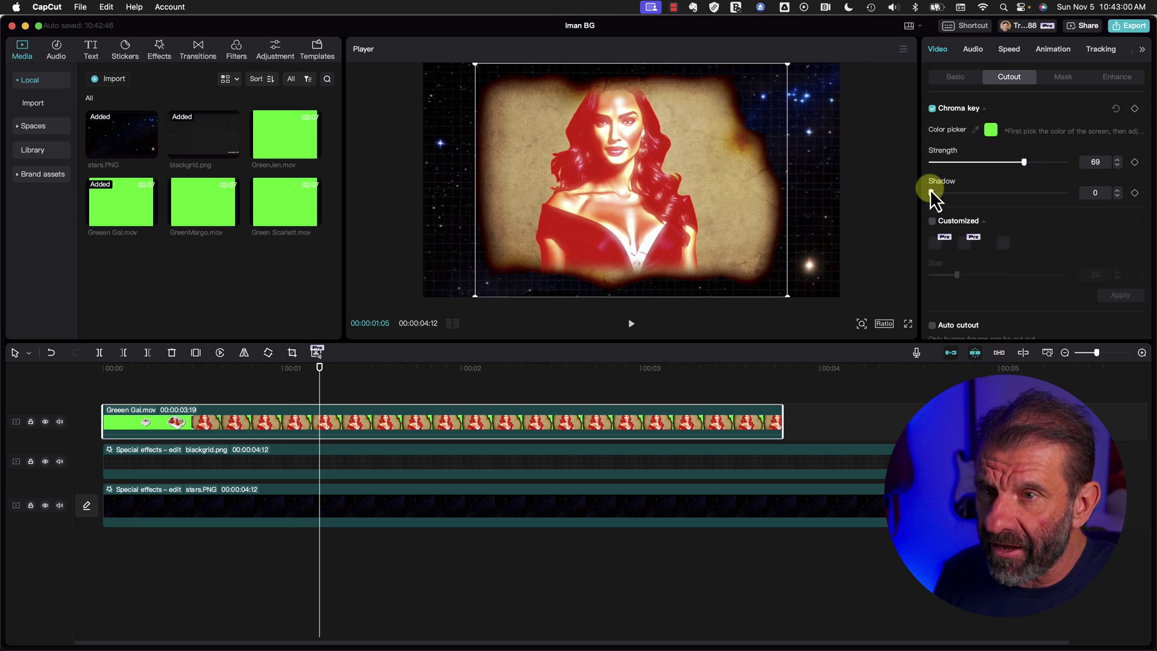
{"action": "left_click_drag", "start_coordinate": [940, 196], "coordinate": [979, 195]}
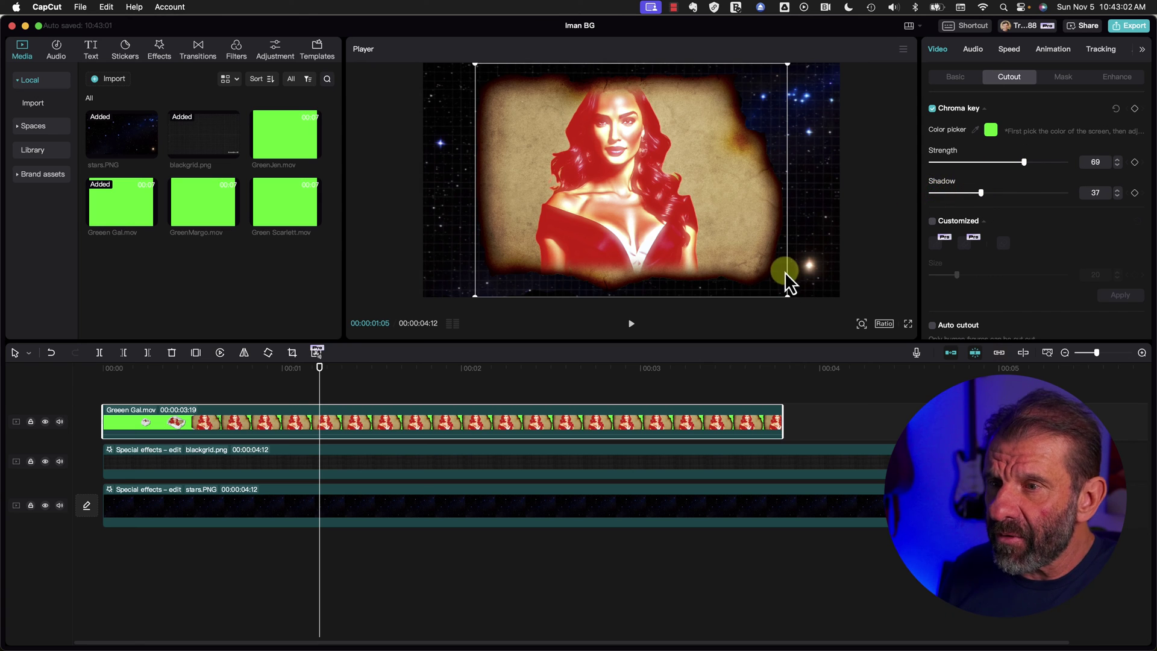
Shrink the portrait, move it to the upper left, and tilt it -11°.
{"action": "left_click_drag", "start_coordinate": [787, 295], "coordinate": [555, 160]}
{"action": "left_click_drag", "start_coordinate": [620, 208], "coordinate": [602, 184]}
{"action": "left_click_drag", "start_coordinate": [540, 214], "coordinate": [523, 133]}
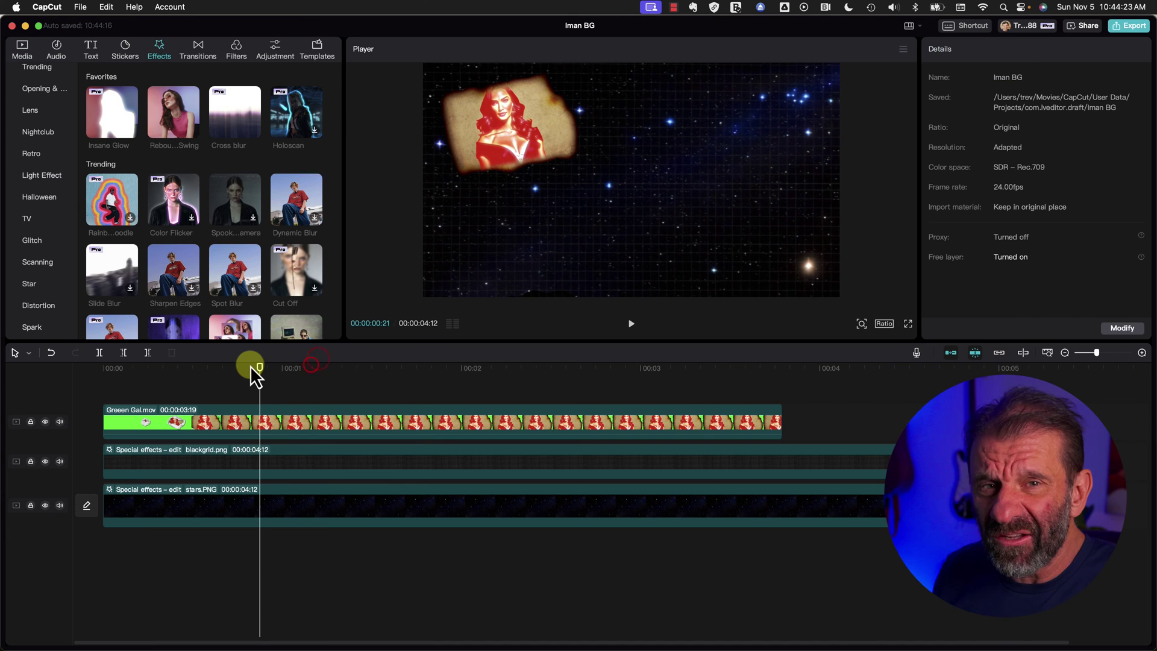
{"action": "key", "text": "space"}
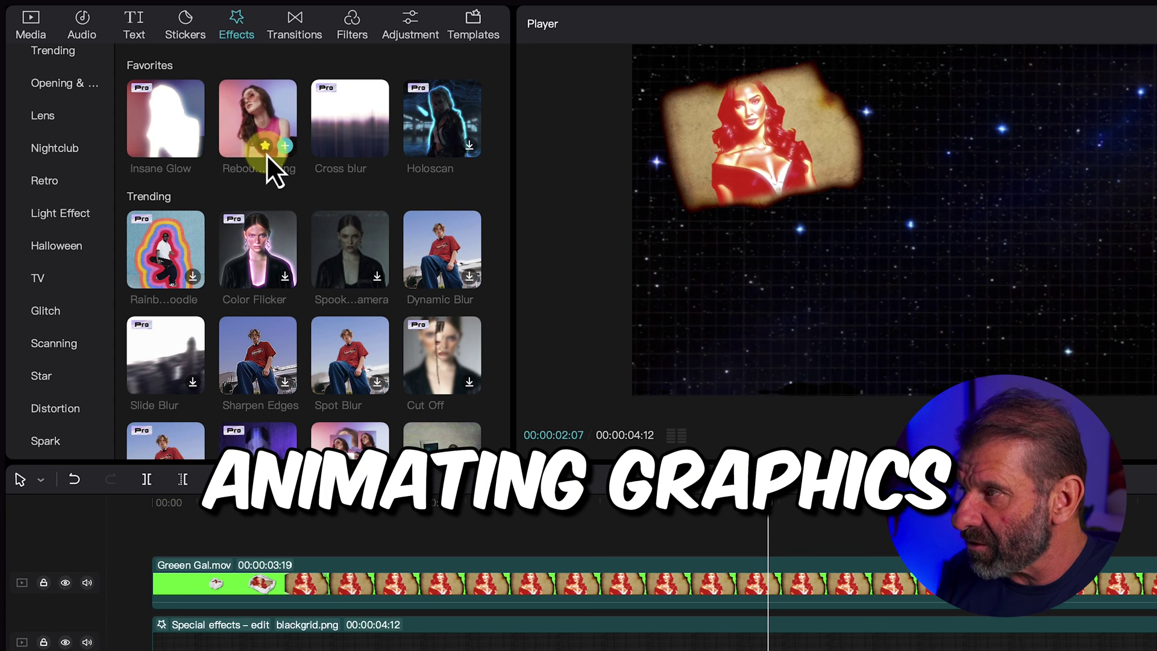
Apply the Rebound Swing effect to the Green Gal clip and preview it.
{"action": "left_click_drag", "start_coordinate": [266, 153], "coordinate": [450, 602]}
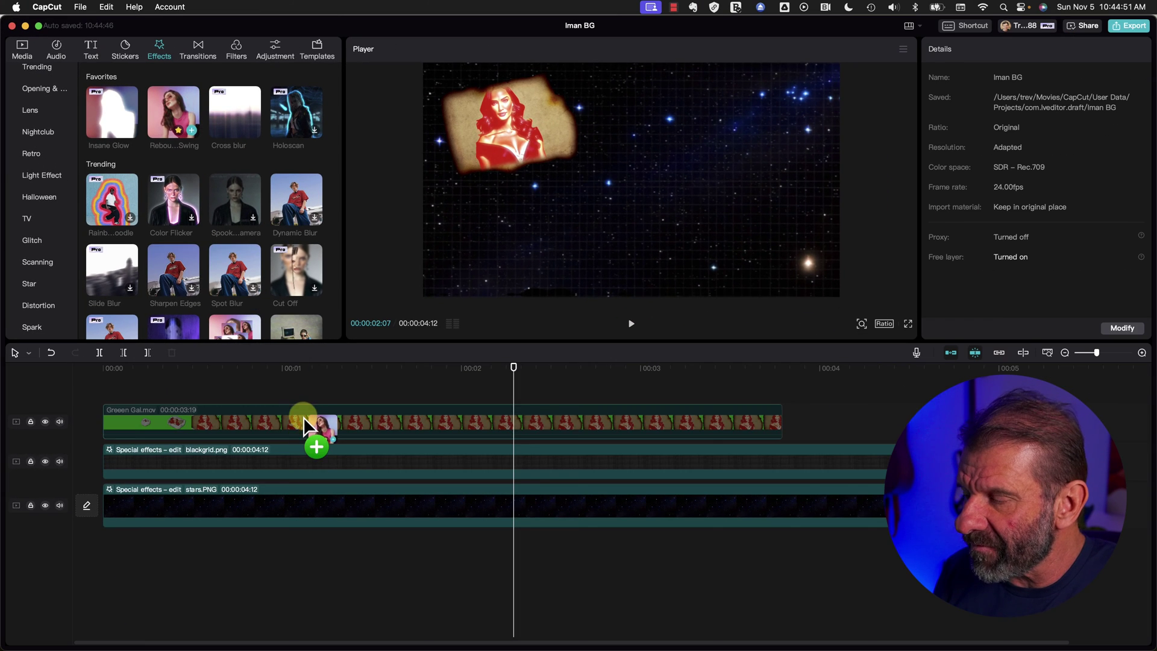
{"action": "left_click_drag", "start_coordinate": [302, 417], "coordinate": [304, 417]}
{"action": "left_click_drag", "start_coordinate": [350, 363], "coordinate": [265, 363]}
{"action": "key", "text": "space"}
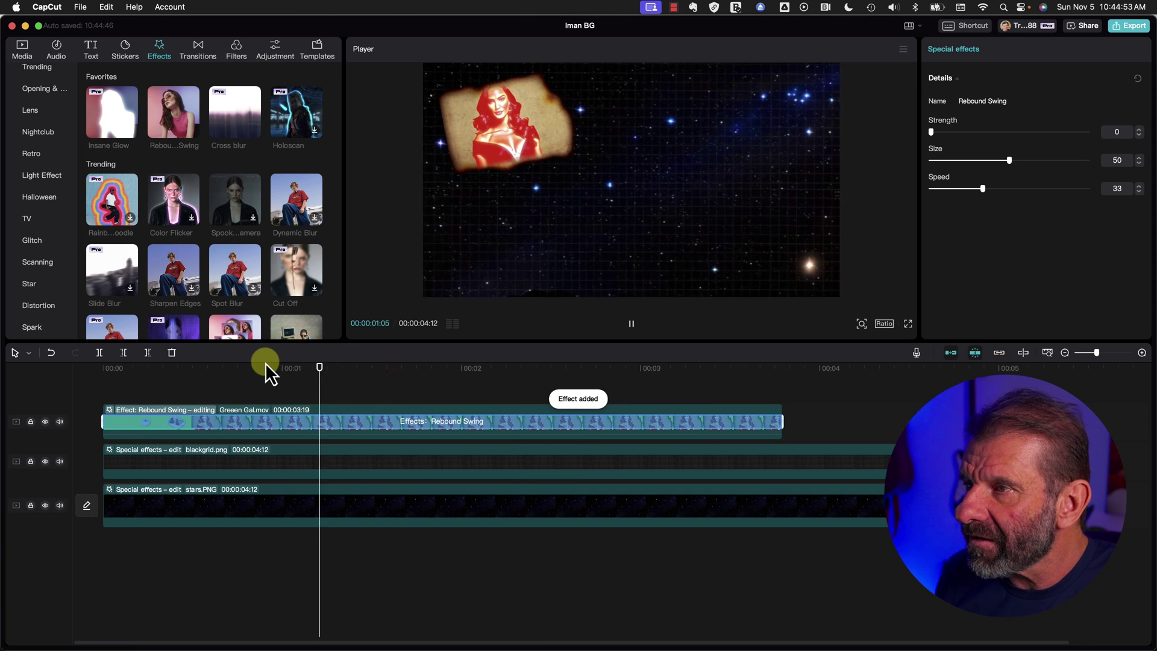
{"action": "key", "text": "space"}
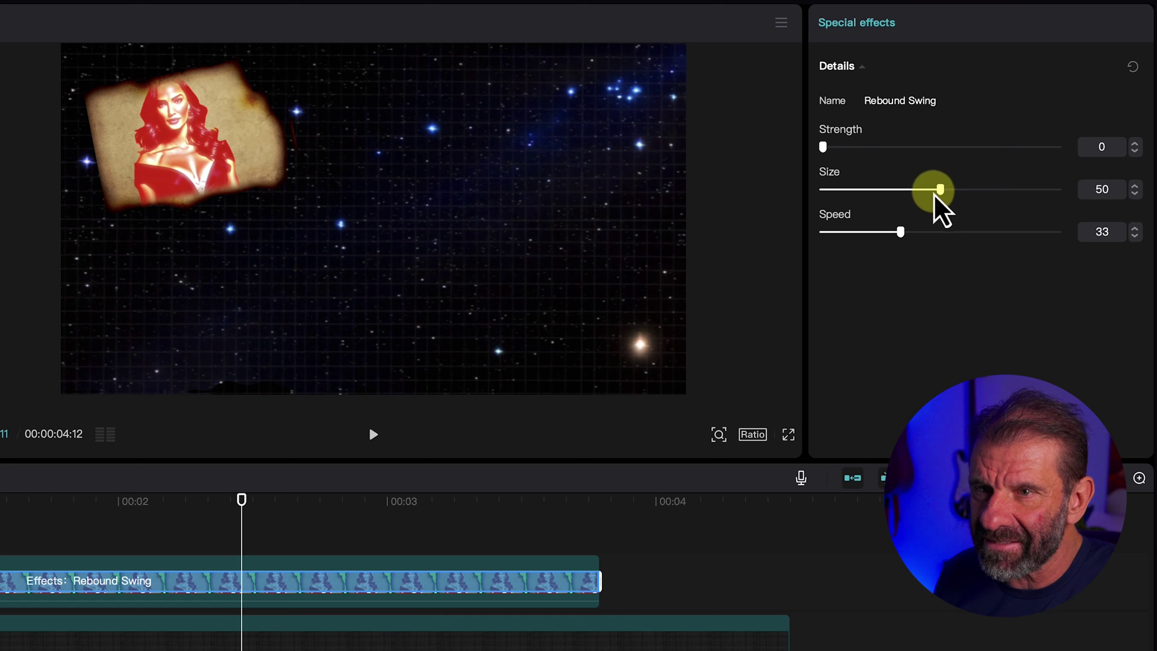
Reduce the Rebound Swing Size to 7 and replay the animation.
{"action": "left_click_drag", "start_coordinate": [939, 189], "coordinate": [839, 191]}
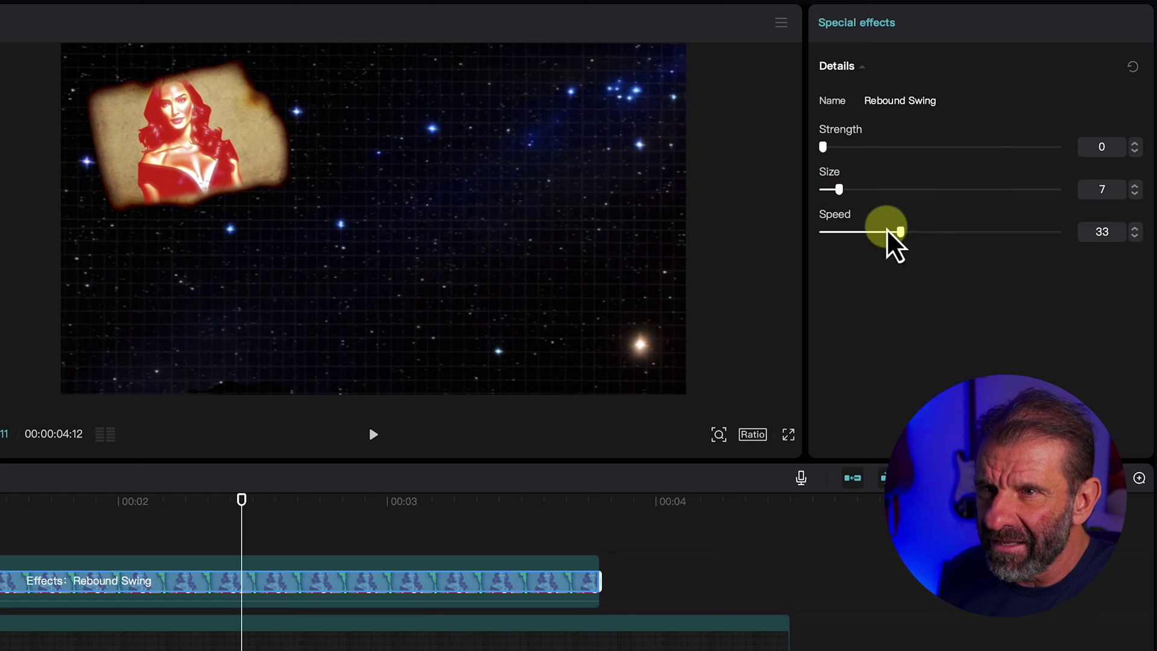
{"action": "left_click", "coordinate": [58, 496]}
{"action": "key", "text": "space"}
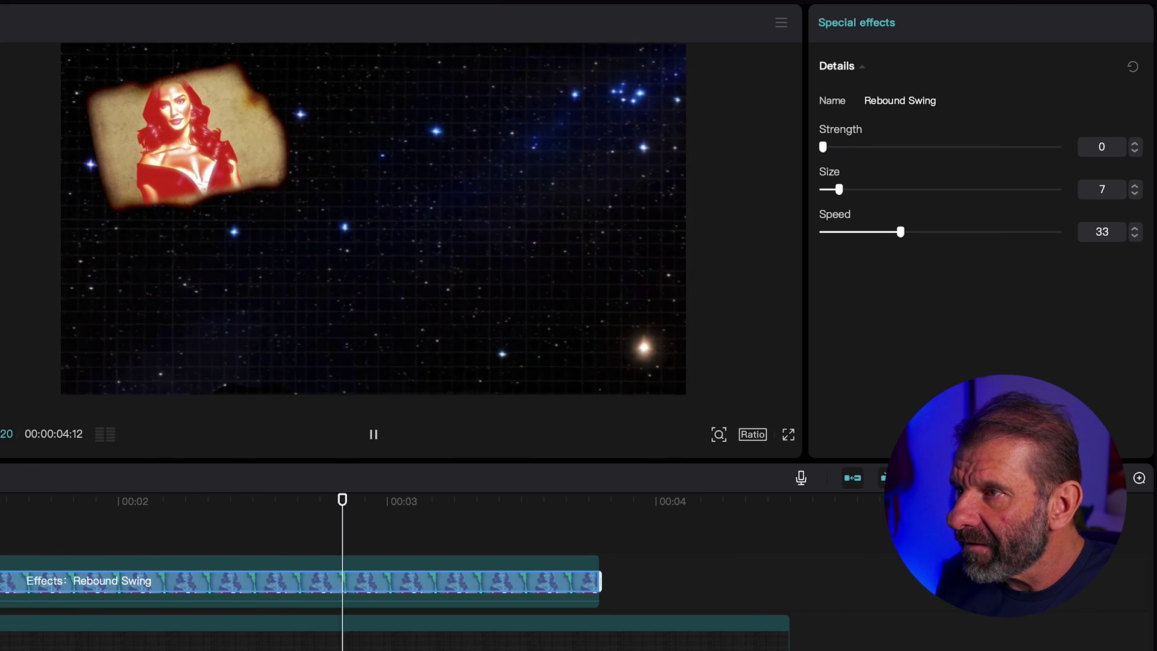
{"action": "key", "text": "space"}
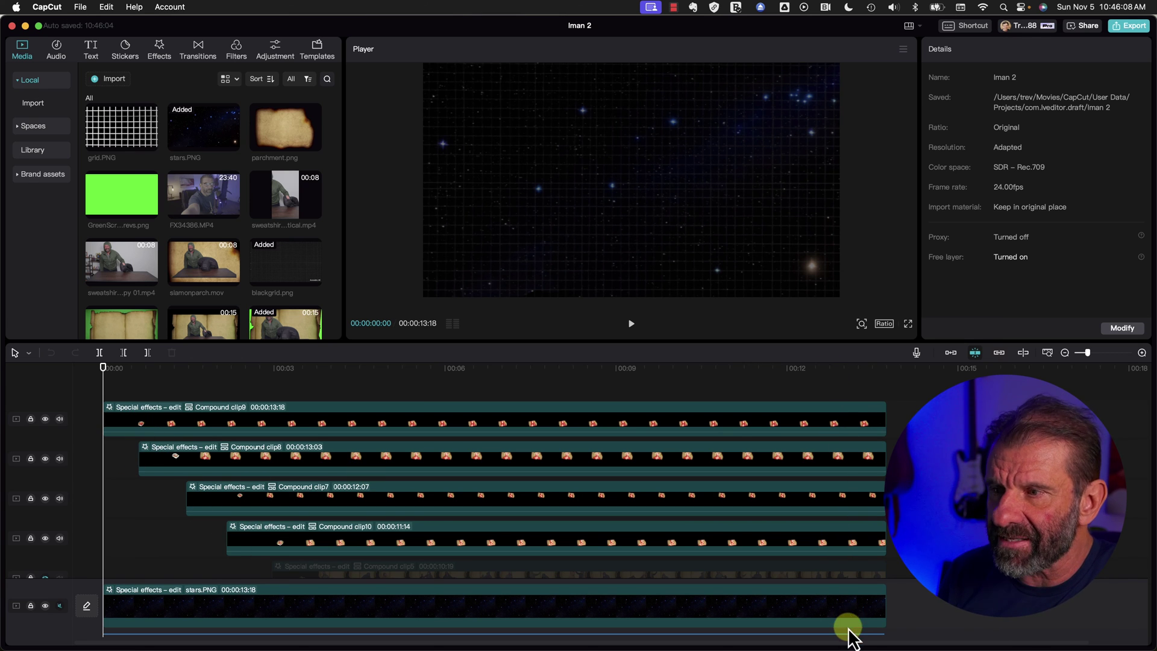
Play the Iman 2 four-portrait composition in full-screen preview.
{"action": "left_click", "coordinate": [909, 326]}
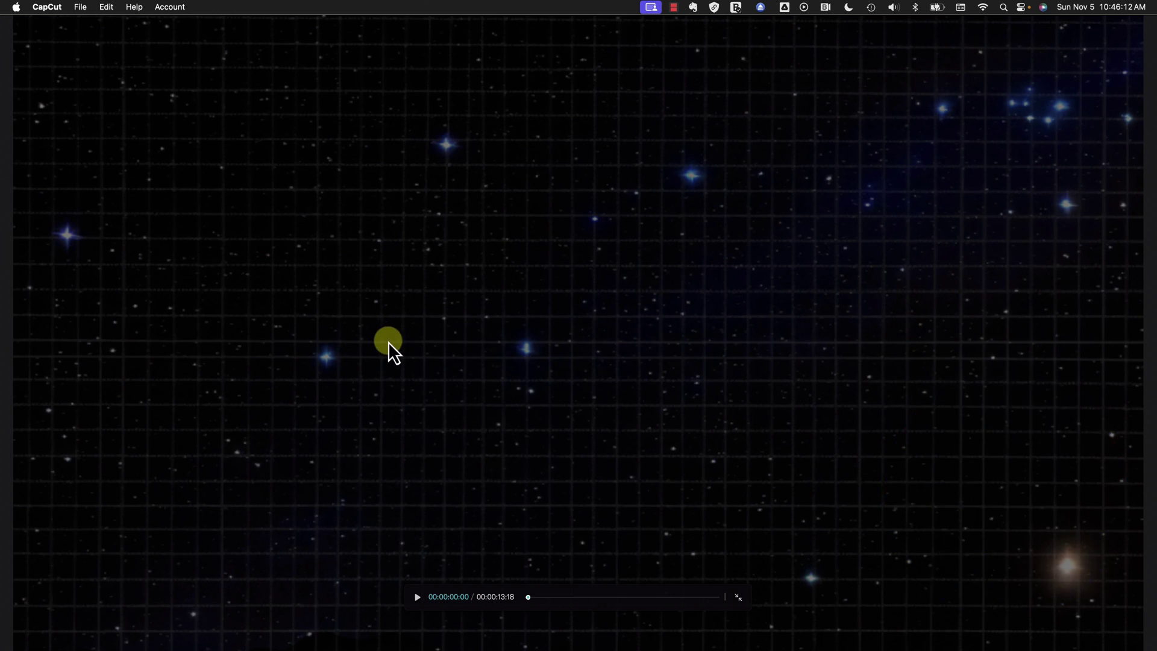
{"action": "key", "text": "space"}
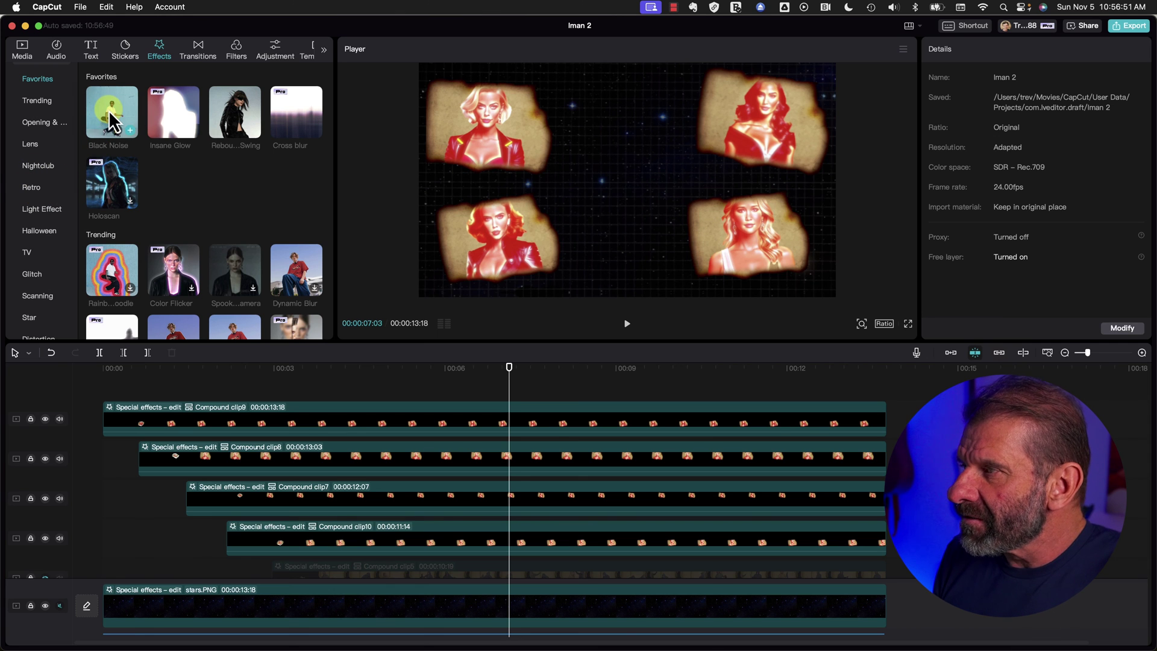
Place Black Noise from Favorites above the portrait clips and stretch it to 00:00:13:18.
{"action": "left_click_drag", "start_coordinate": [108, 110], "coordinate": [102, 391]}
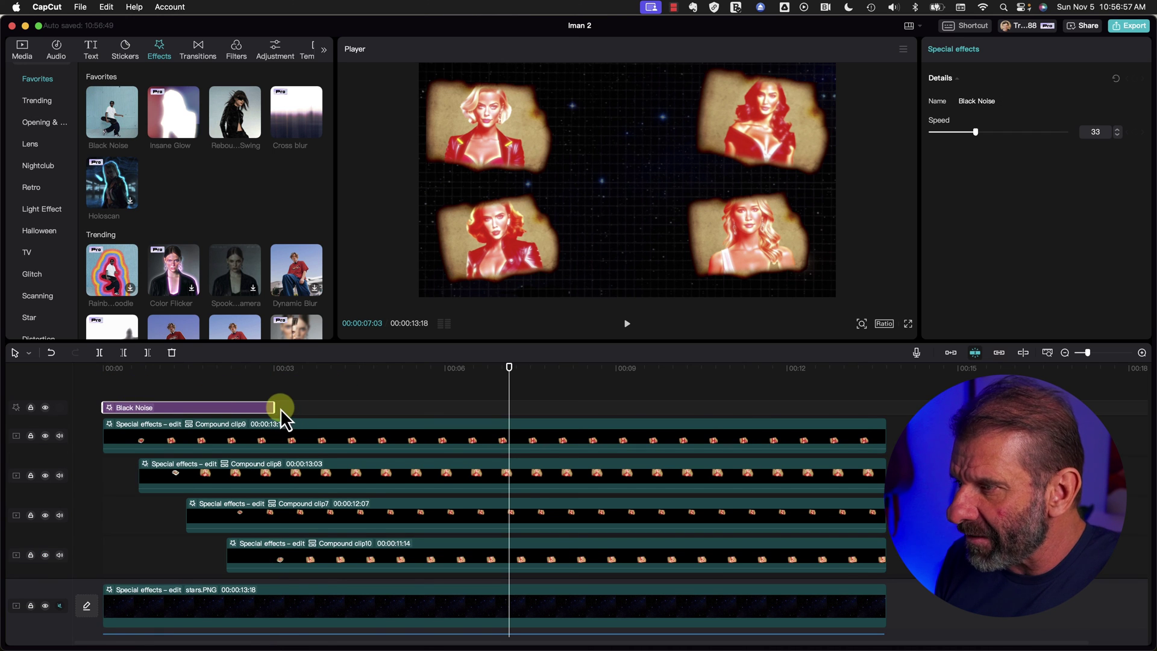
{"action": "left_click_drag", "start_coordinate": [278, 409], "coordinate": [881, 422]}
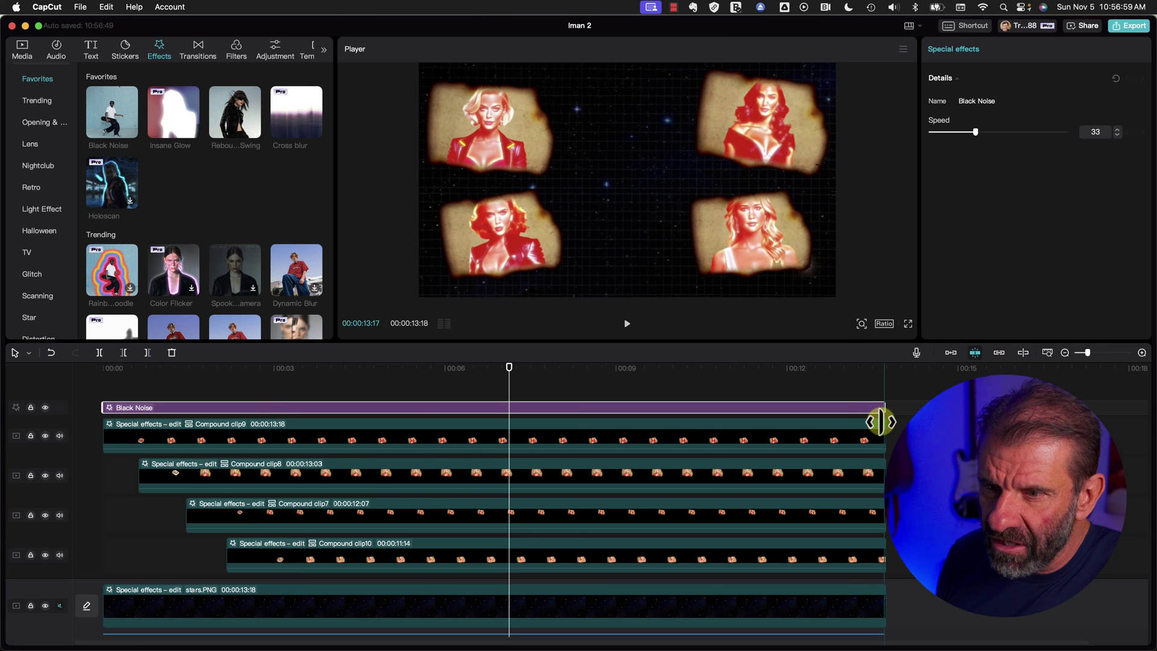
{"action": "left_click_drag", "start_coordinate": [564, 366], "coordinate": [247, 356]}
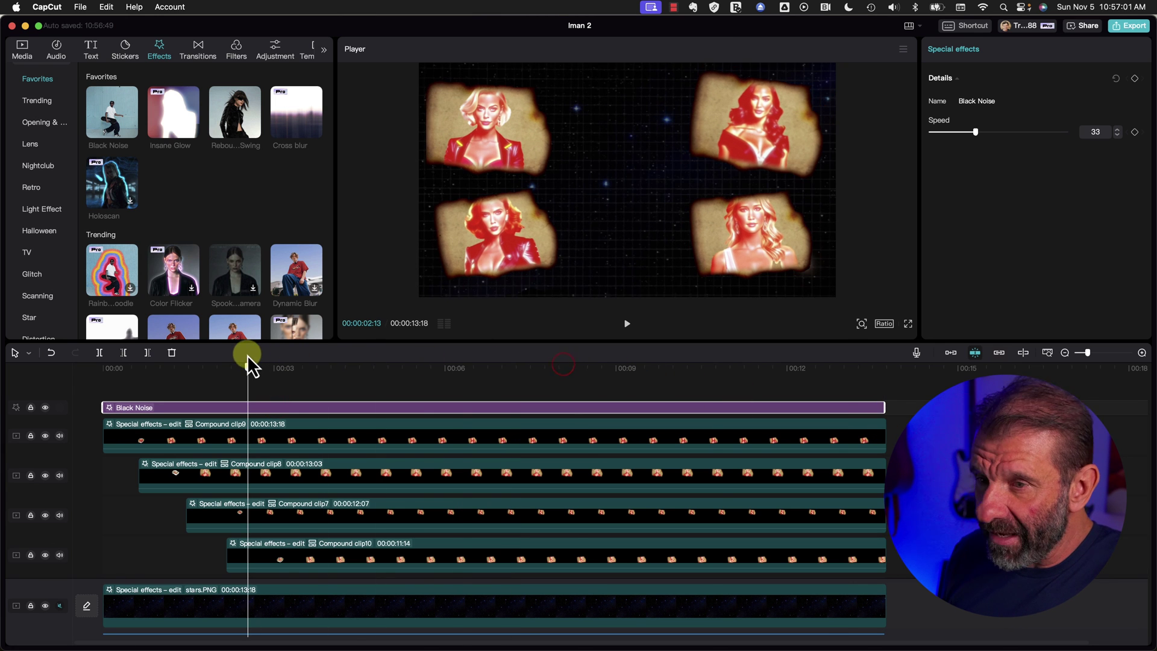
{"action": "left_click", "coordinate": [906, 328]}
Play the composition fullscreen from the start and scrub through its middle.
{"action": "left_click", "coordinate": [69, 369]}
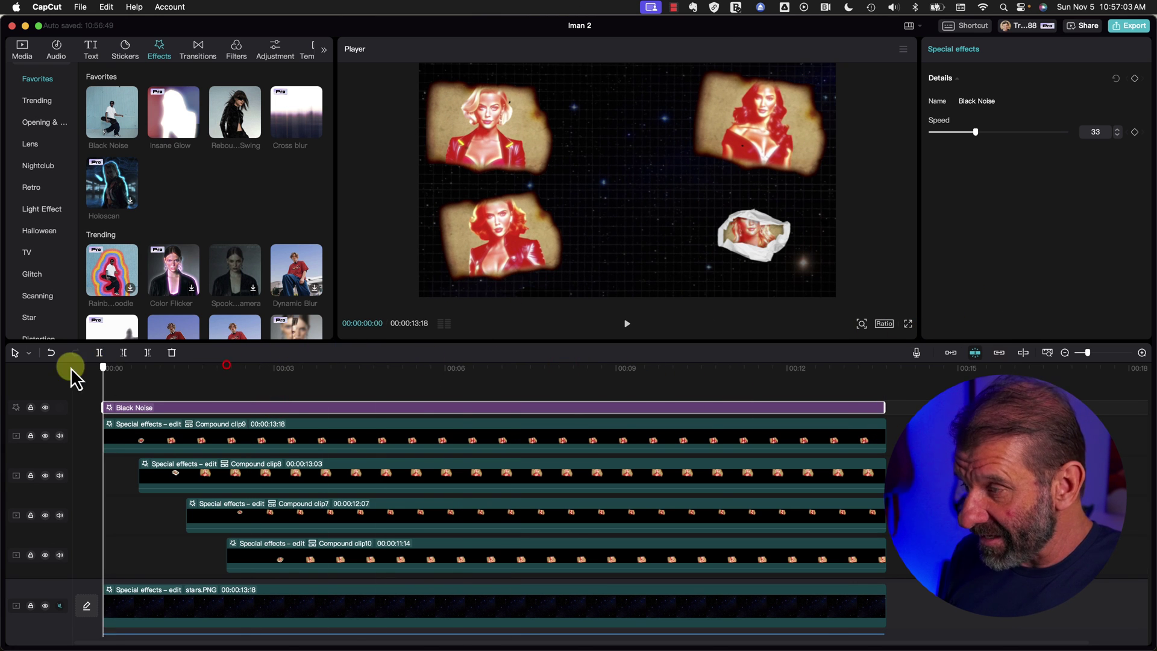
{"action": "key", "text": "super+shift+f"}
{"action": "key", "text": "space"}
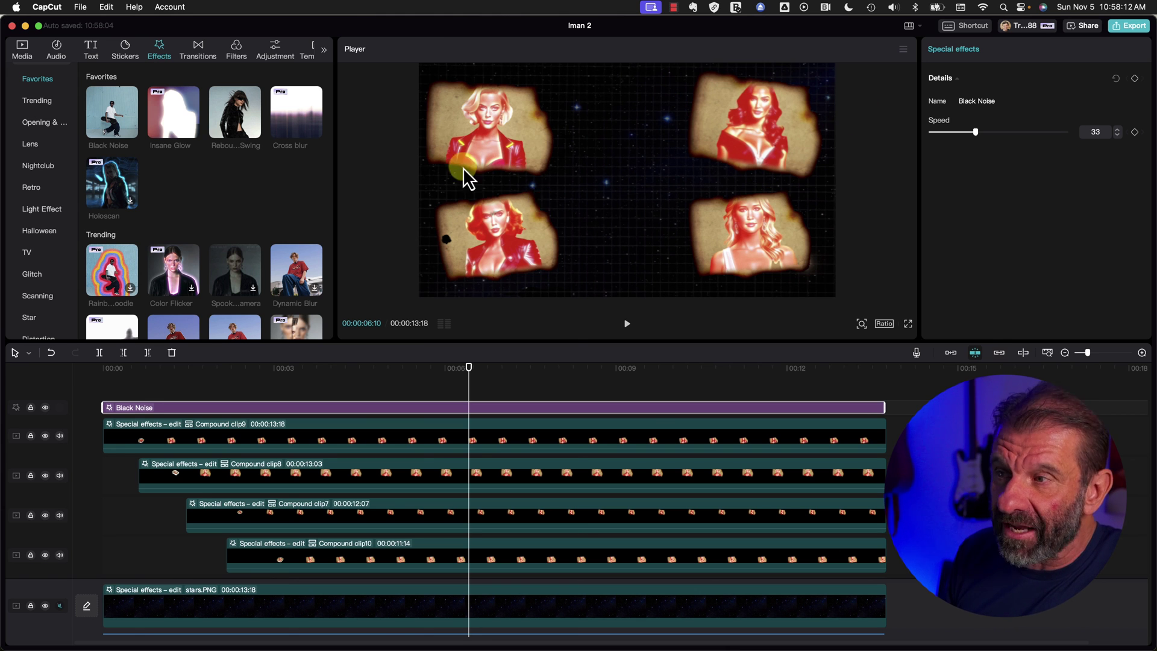
{"action": "left_click_drag", "start_coordinate": [490, 360], "coordinate": [692, 381]}
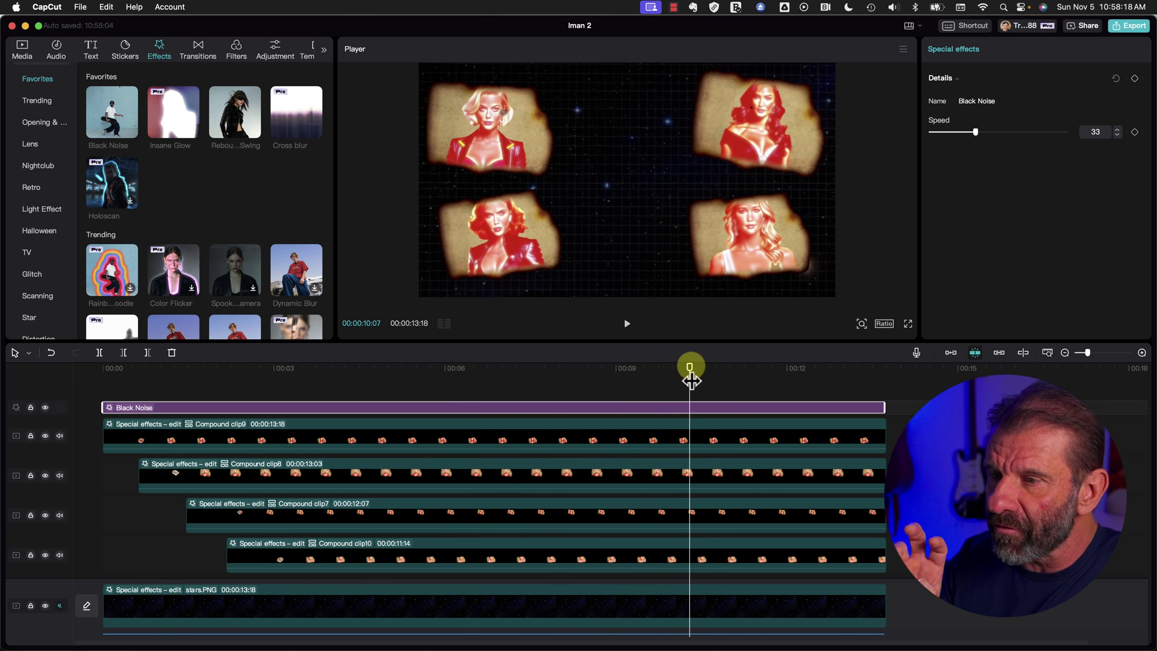